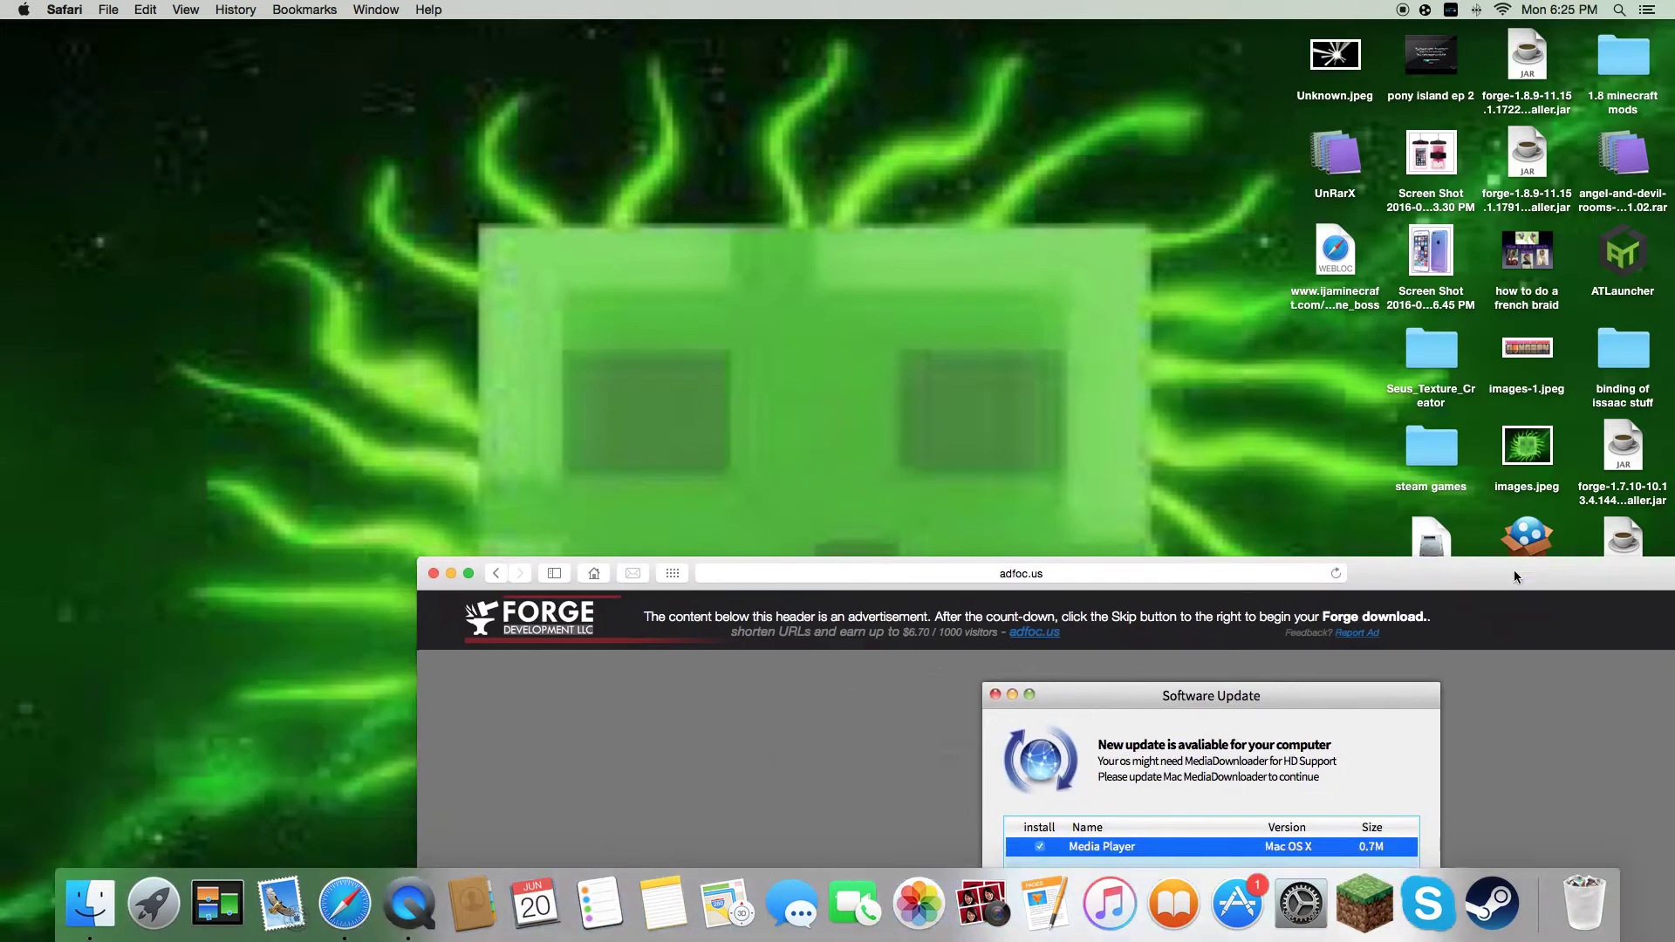
Step: Close the Forge download page, launch the forge-1.7.10-10.13.4.1492 installer from the desktop, and move its log file to the trash
key(super+w)
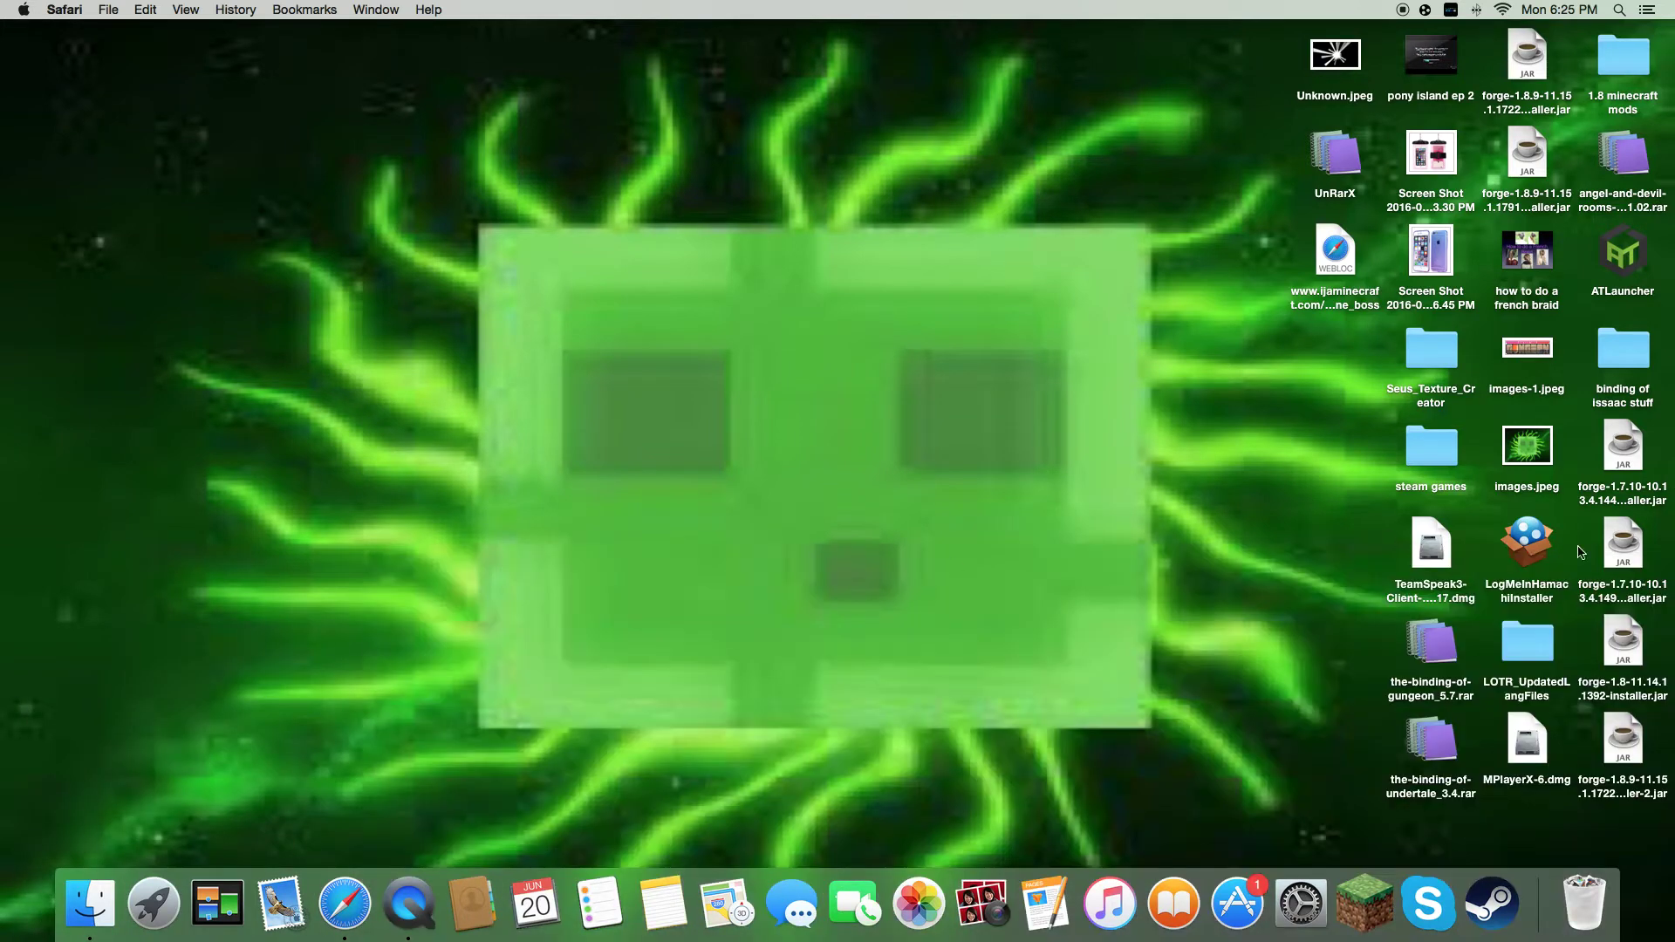
click(1625, 563)
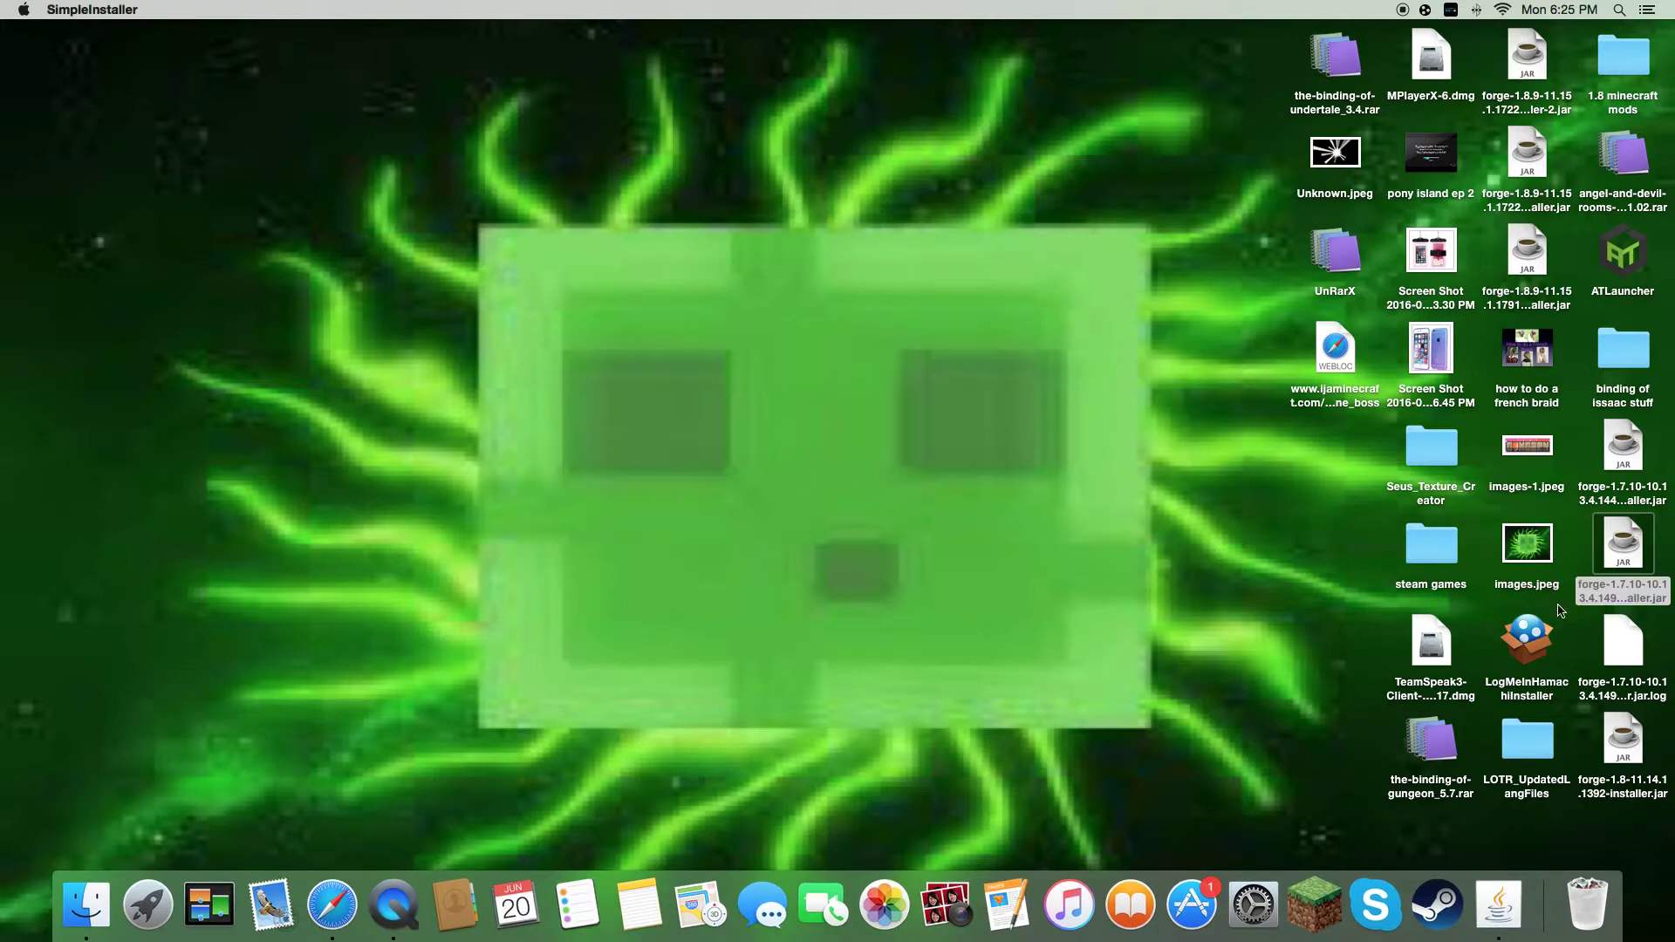
right_click(1624, 644)
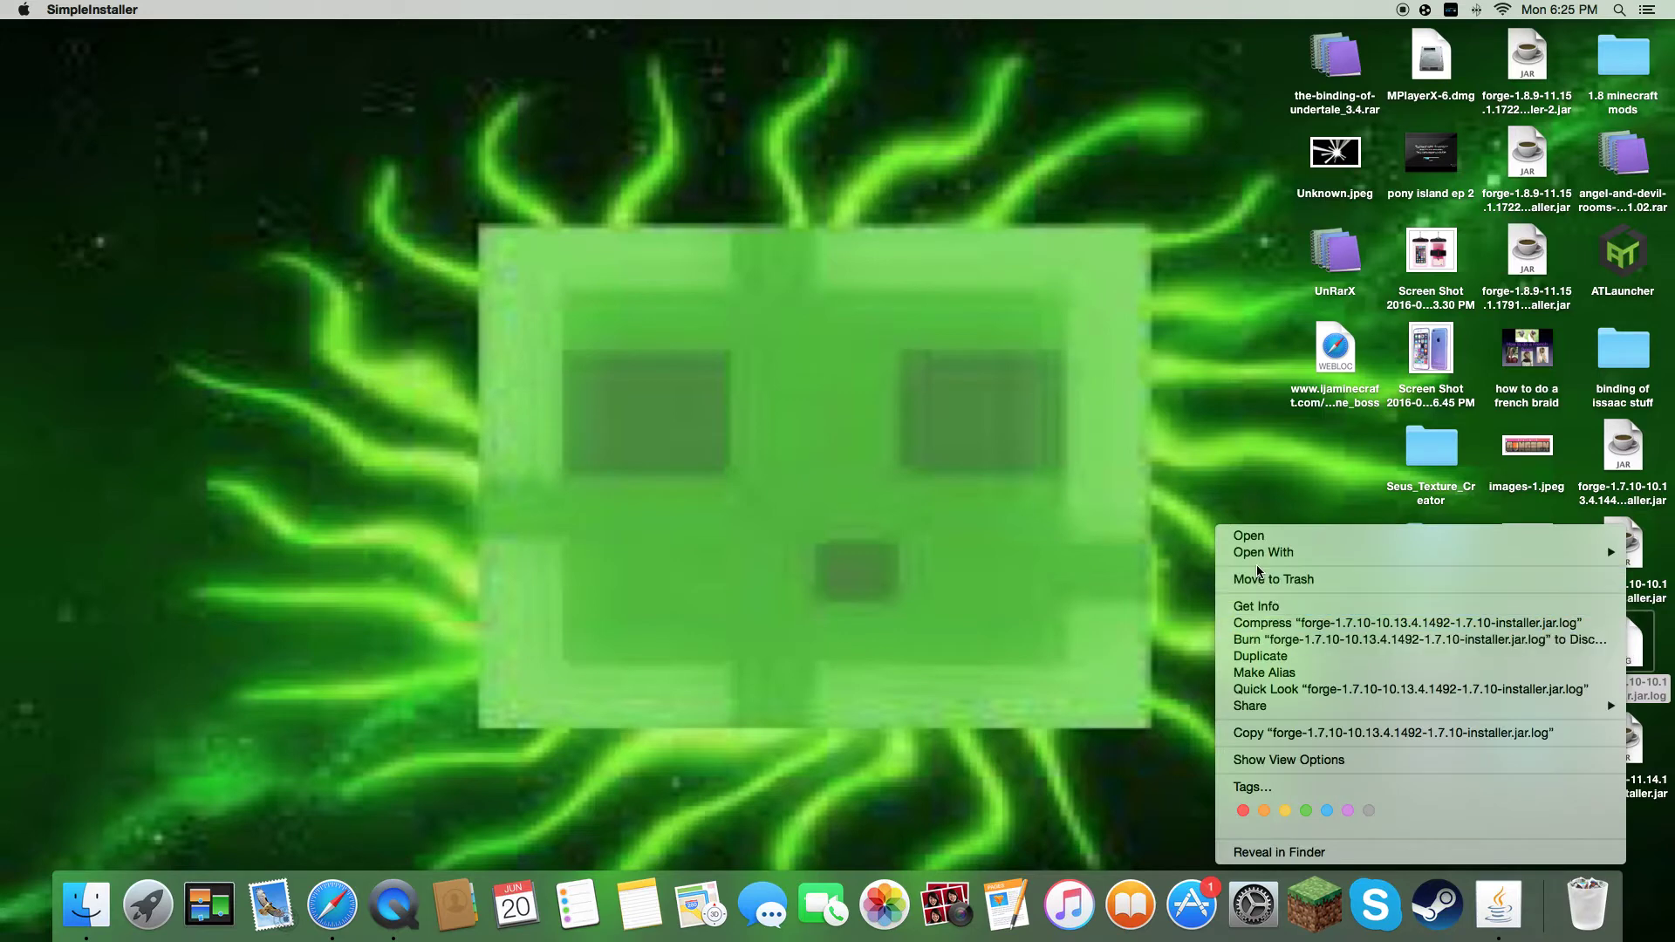
click(1265, 579)
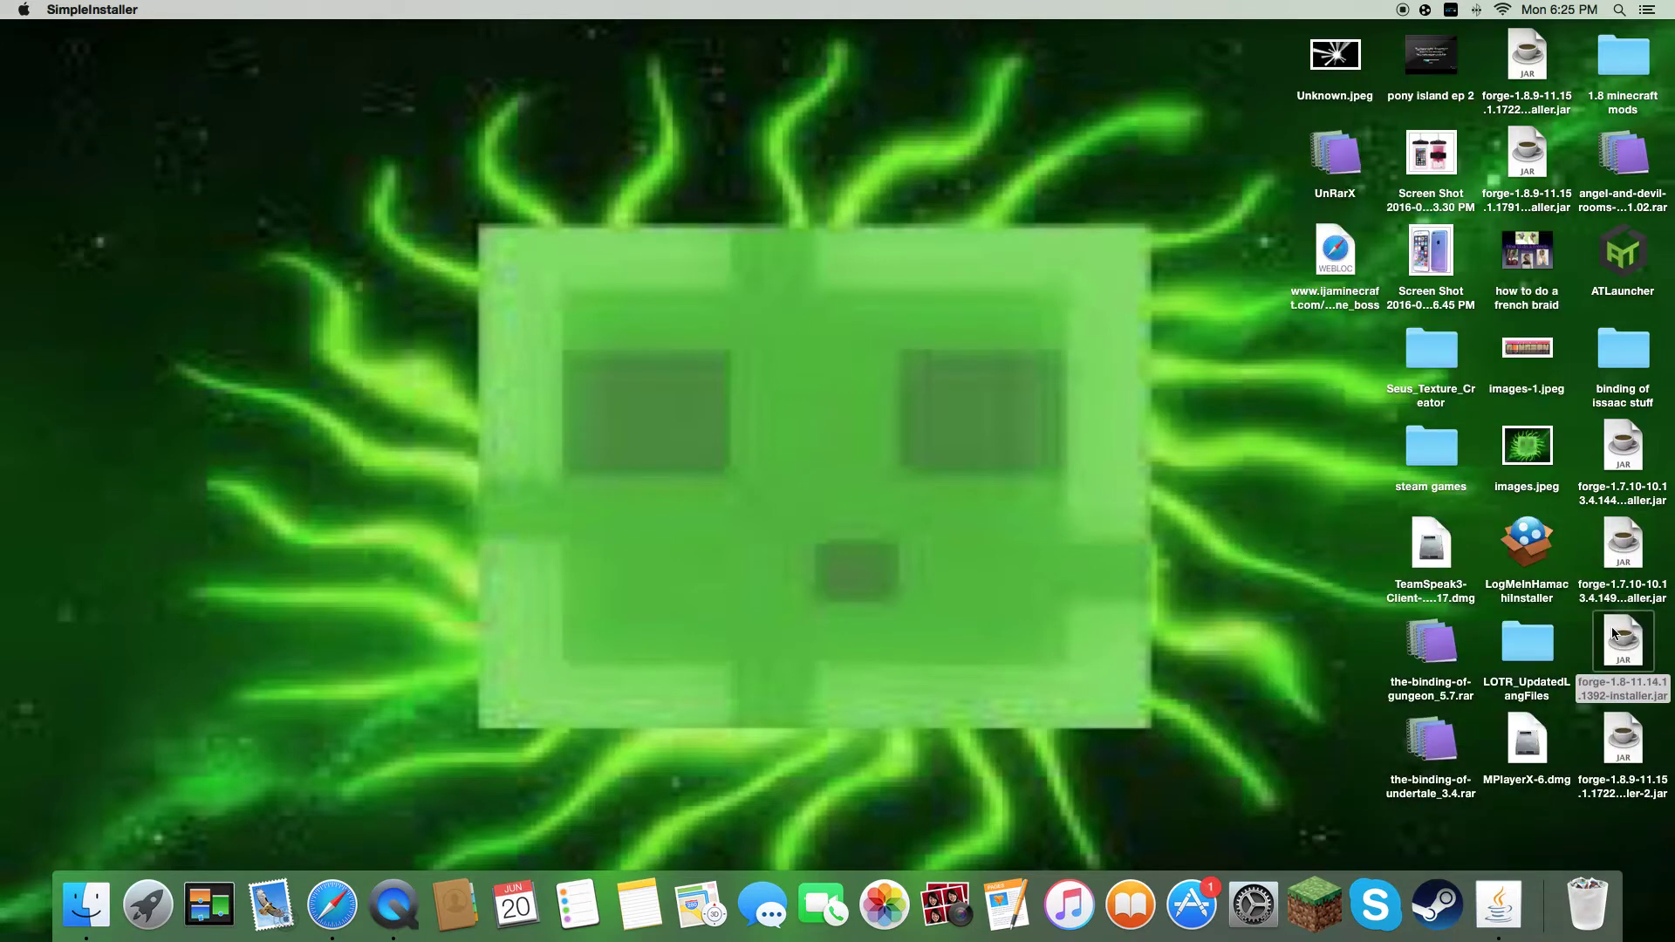
Step: Try to open the forge-1.8-11.14.1.1392 installer, and close the Mod system installer window without installing
double_click(1630, 625)
right_click(1629, 624)
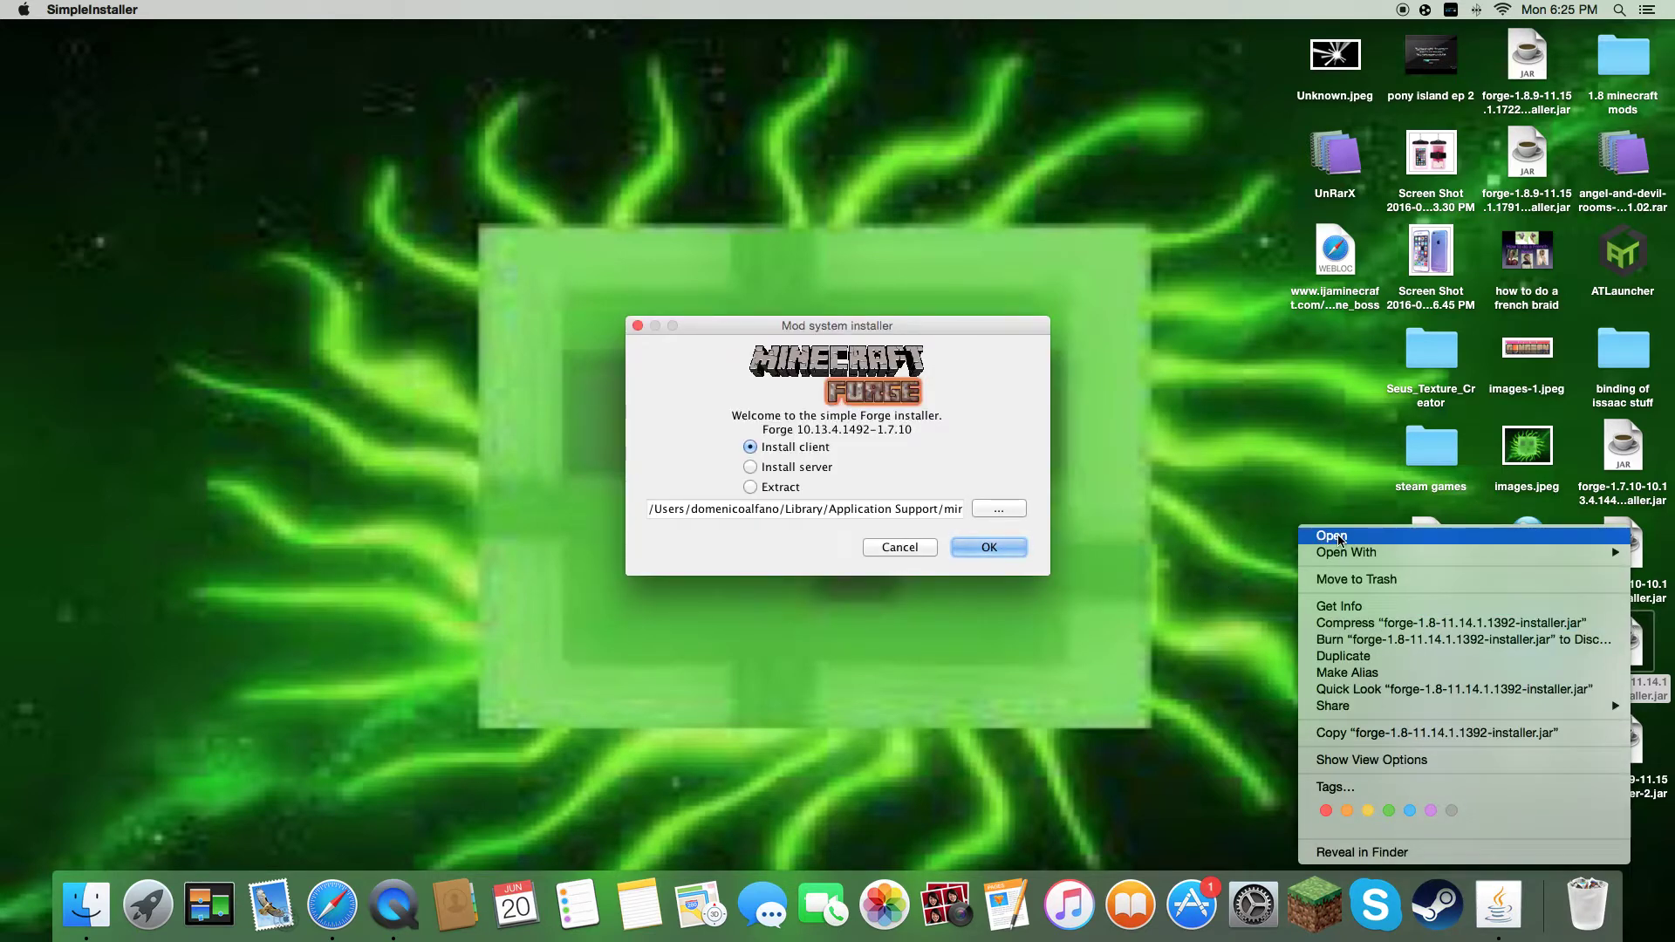
click(1332, 537)
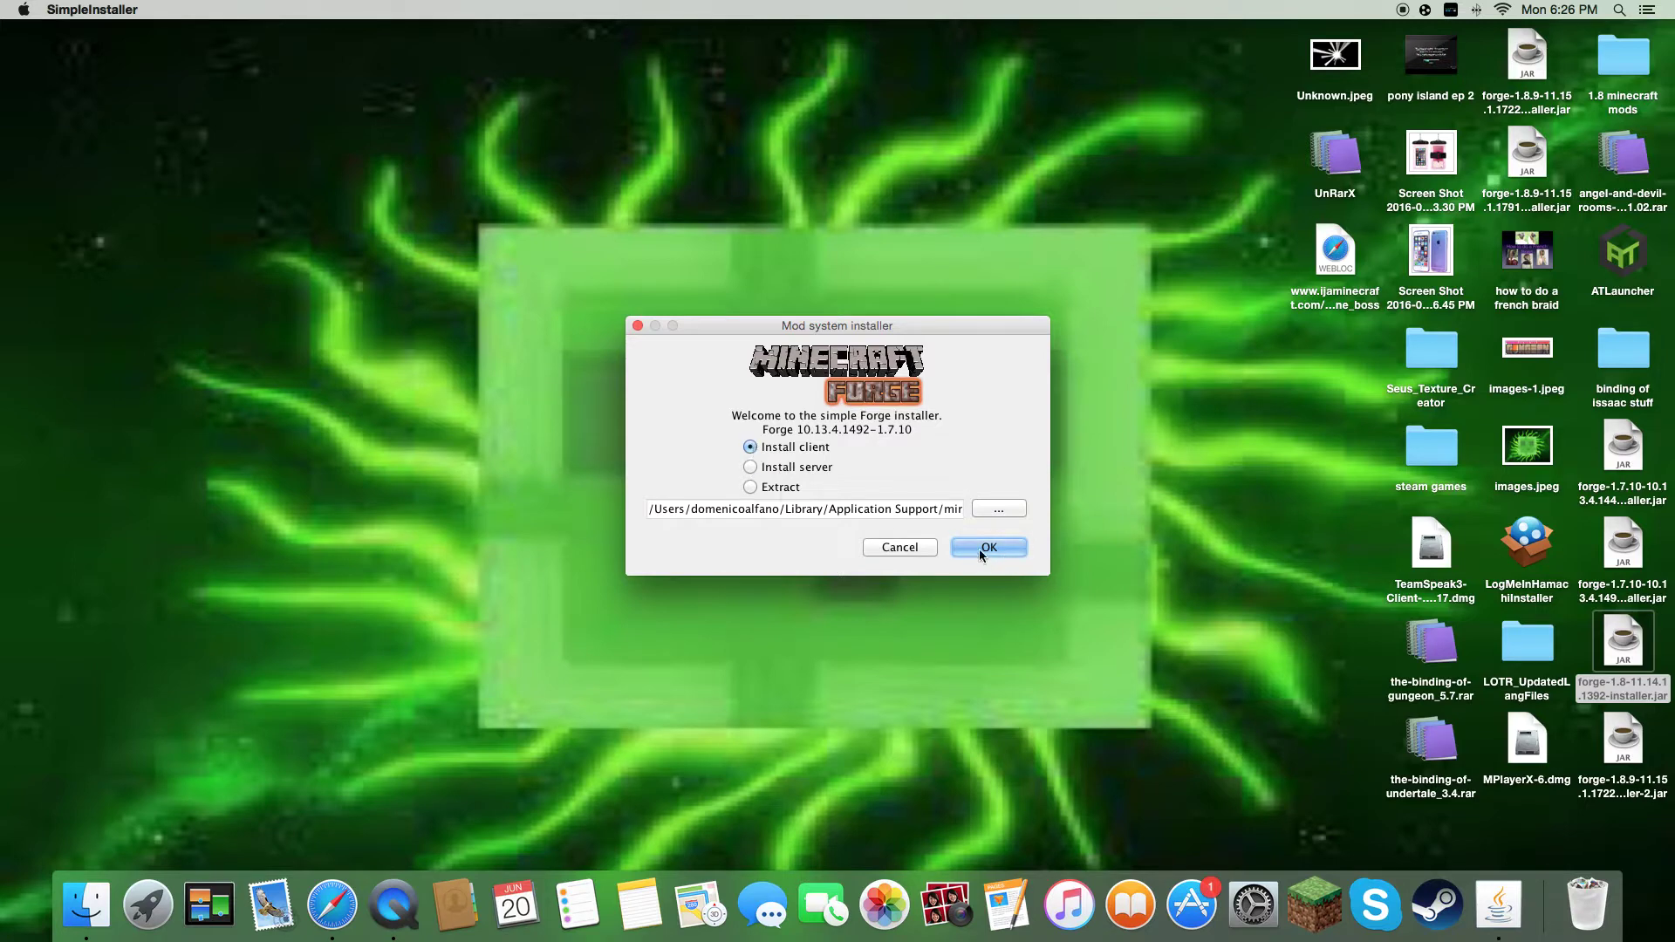
click(638, 327)
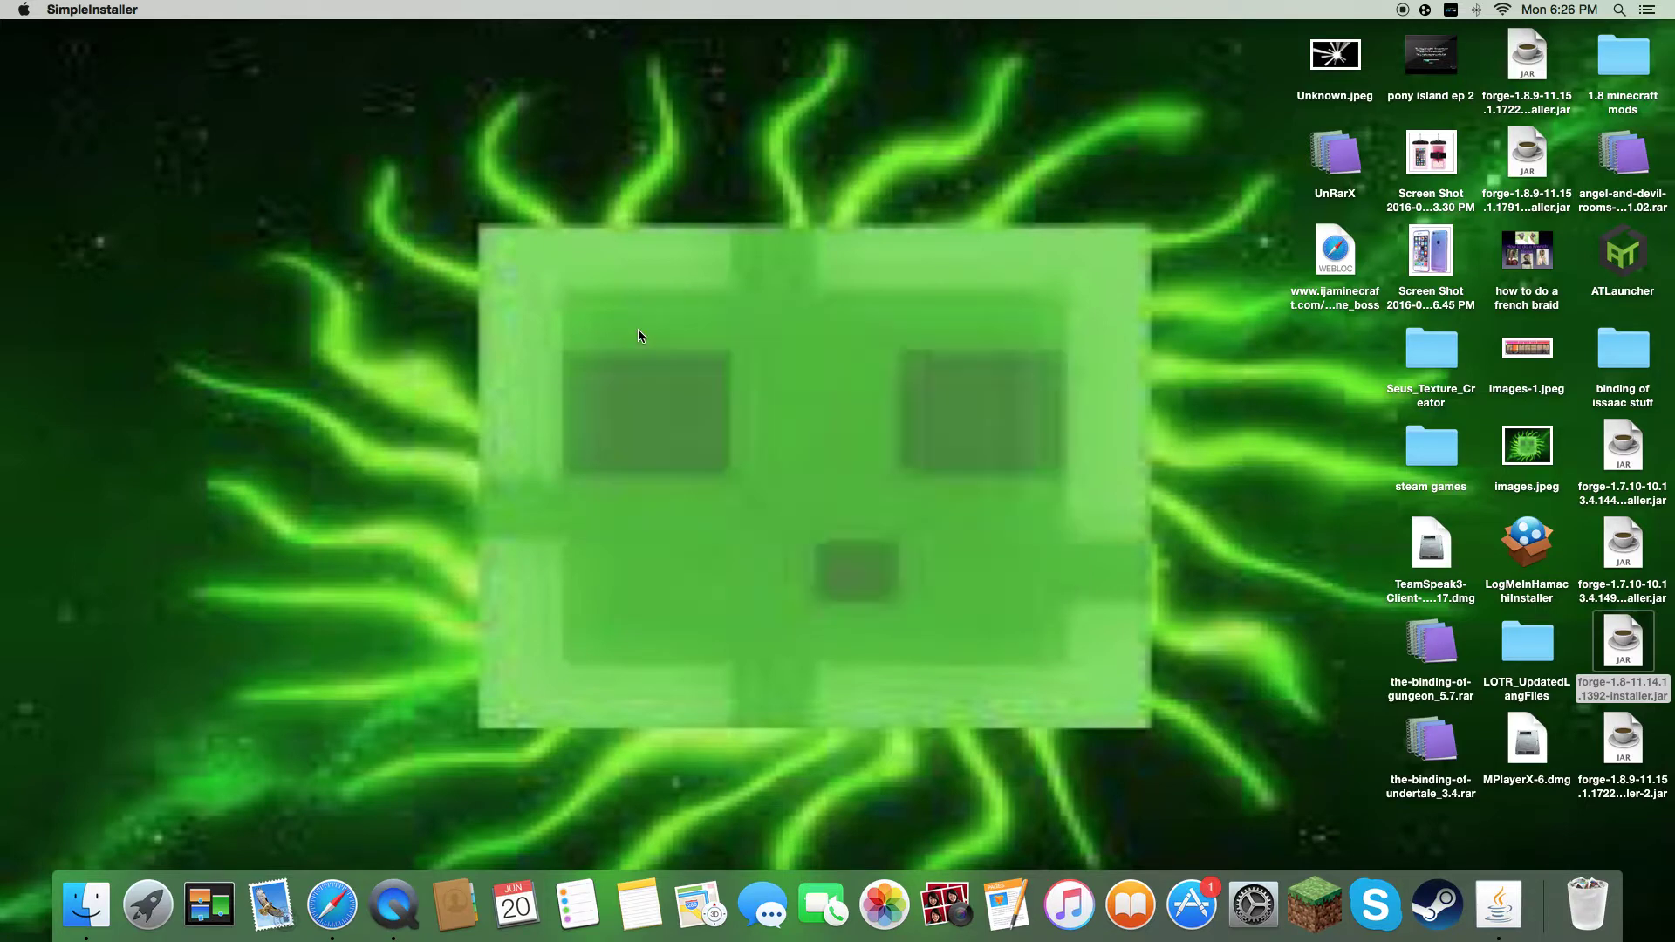
Step: Start the Minecraft launcher and set the current profile's version to release 1.7.10-Forge10.13.2.1230, saving the profile
click(1293, 862)
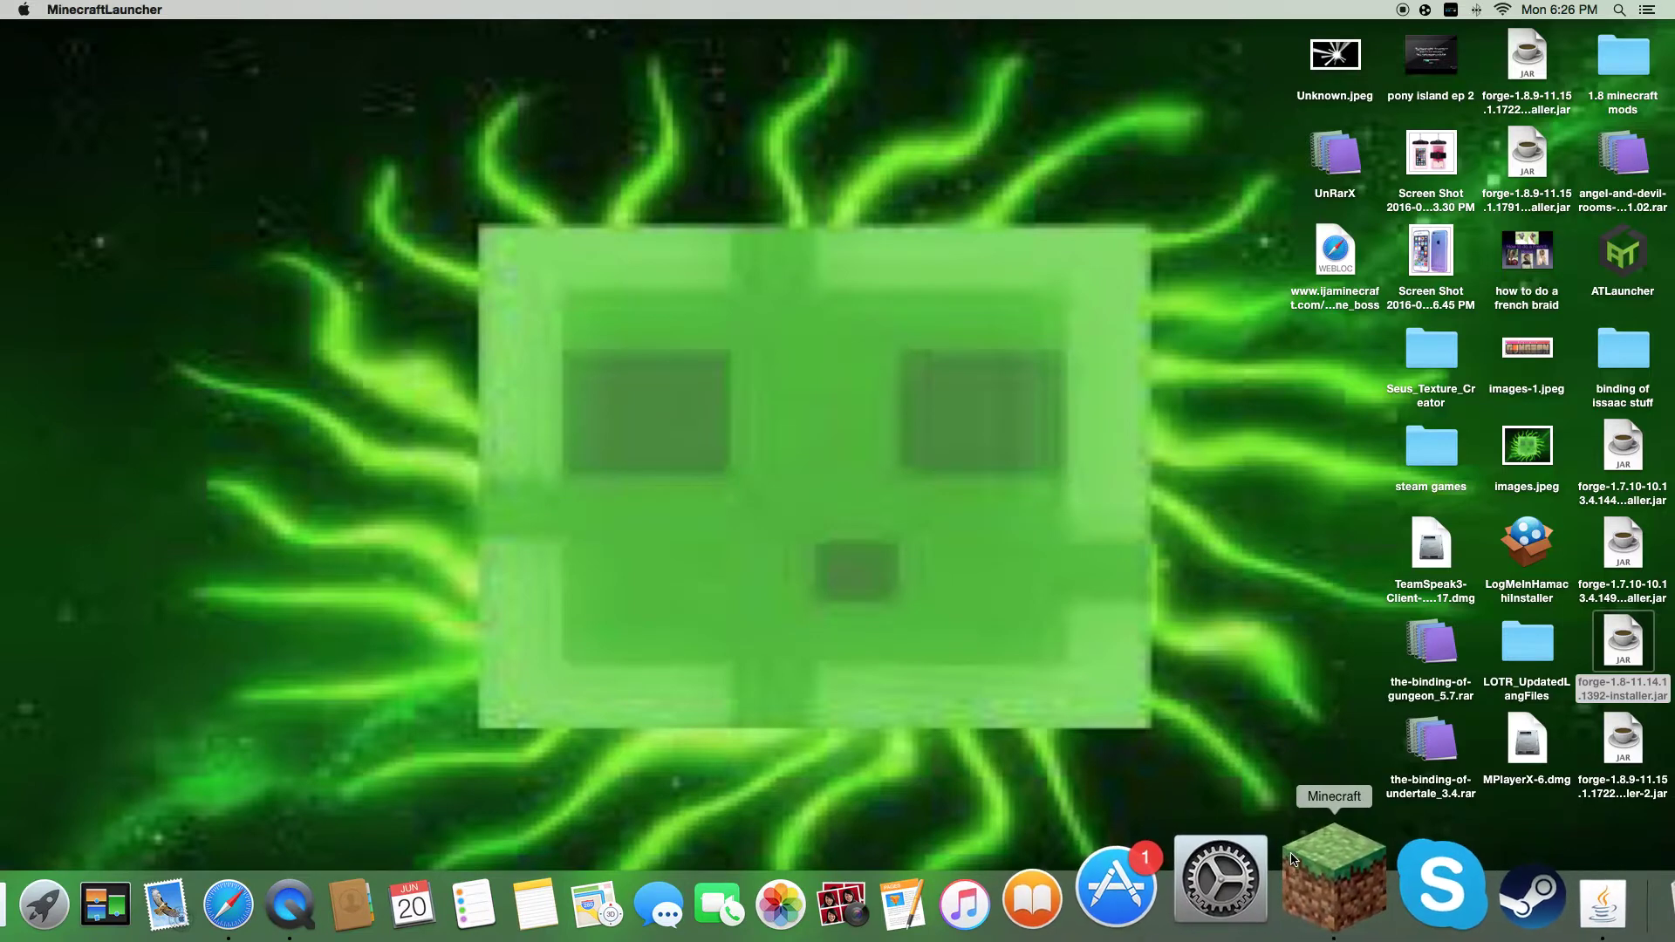
click(1115, 820)
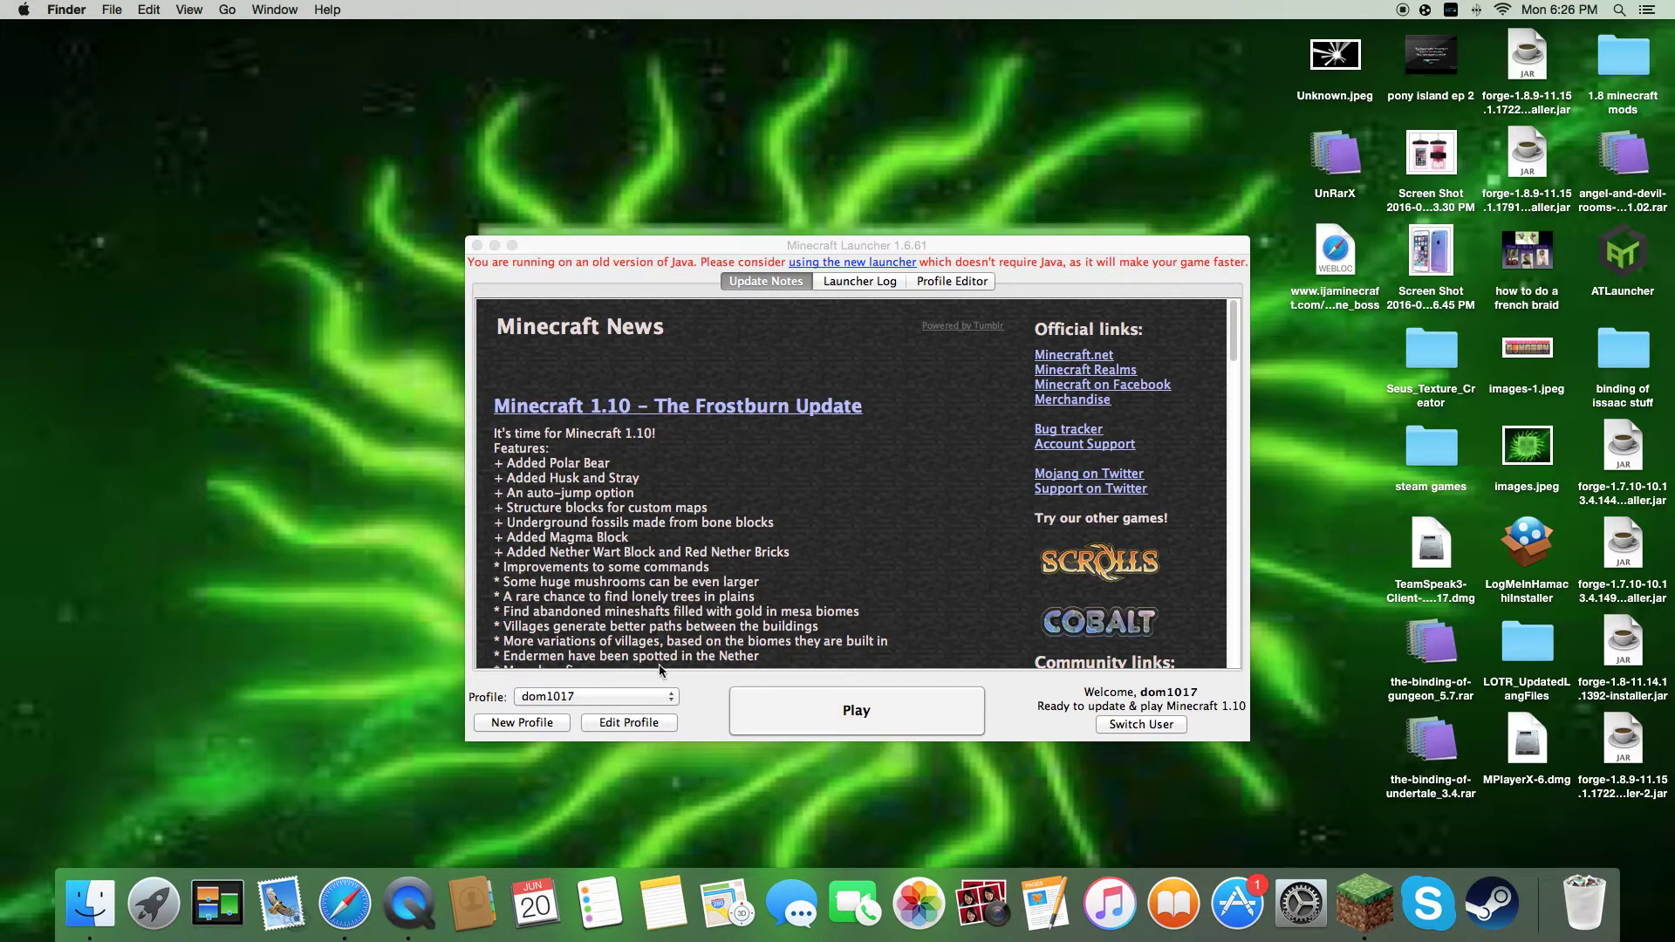
click(626, 726)
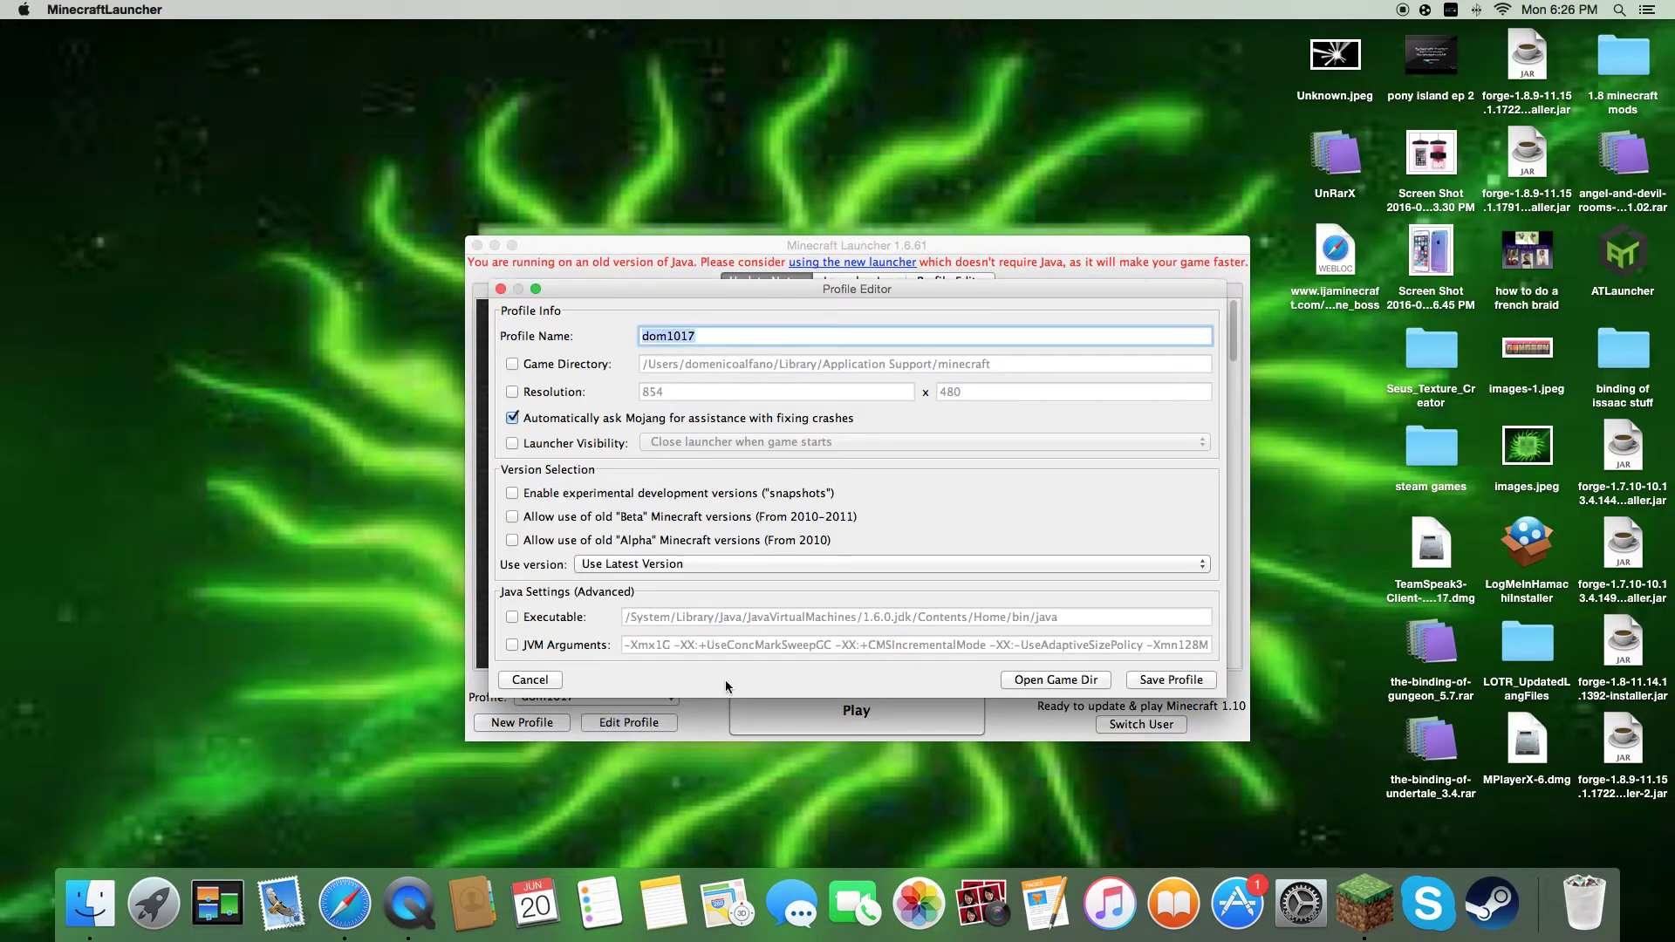
click(619, 563)
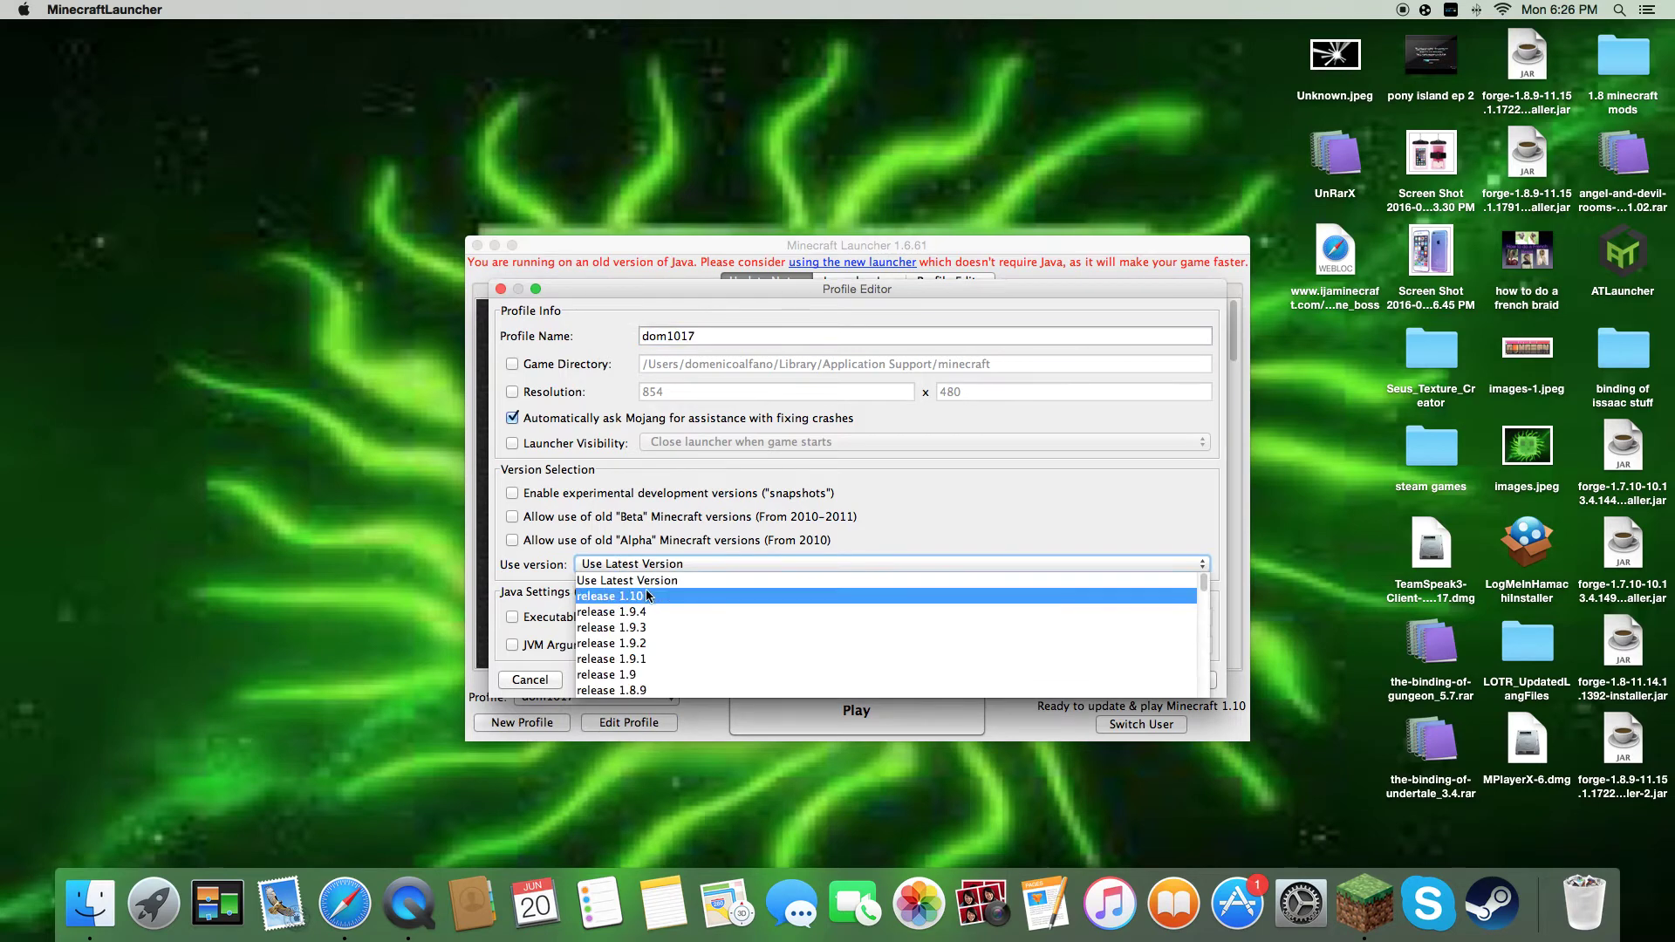
scroll(643, 655, down, 5)
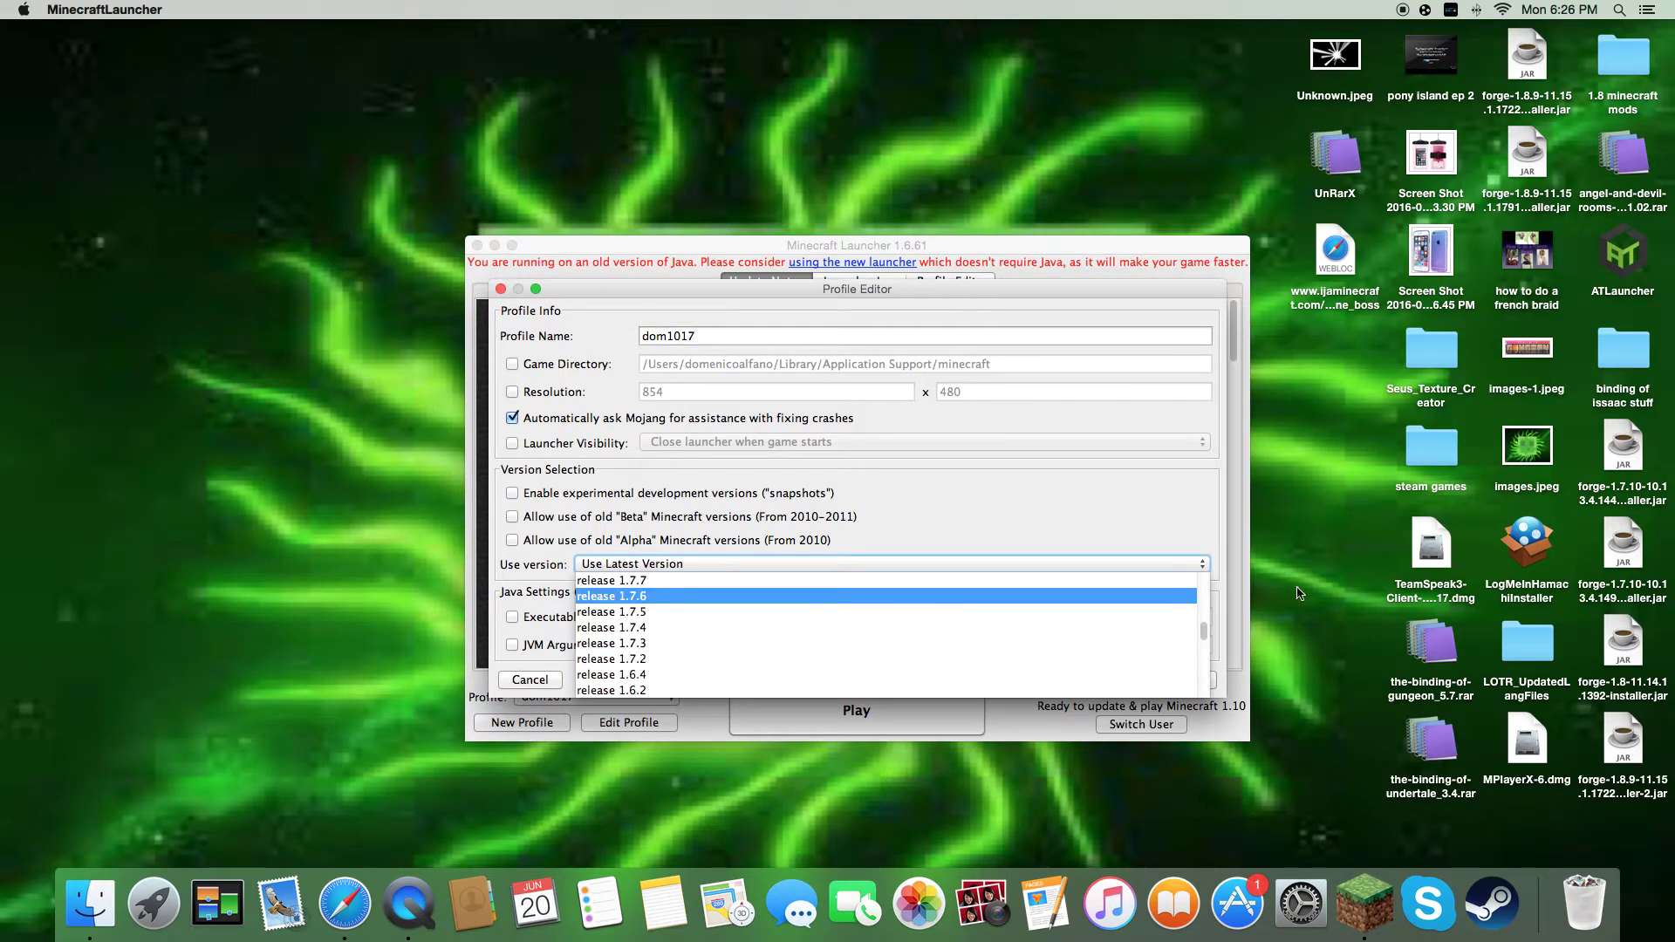
drag(1206, 632, 1205, 691)
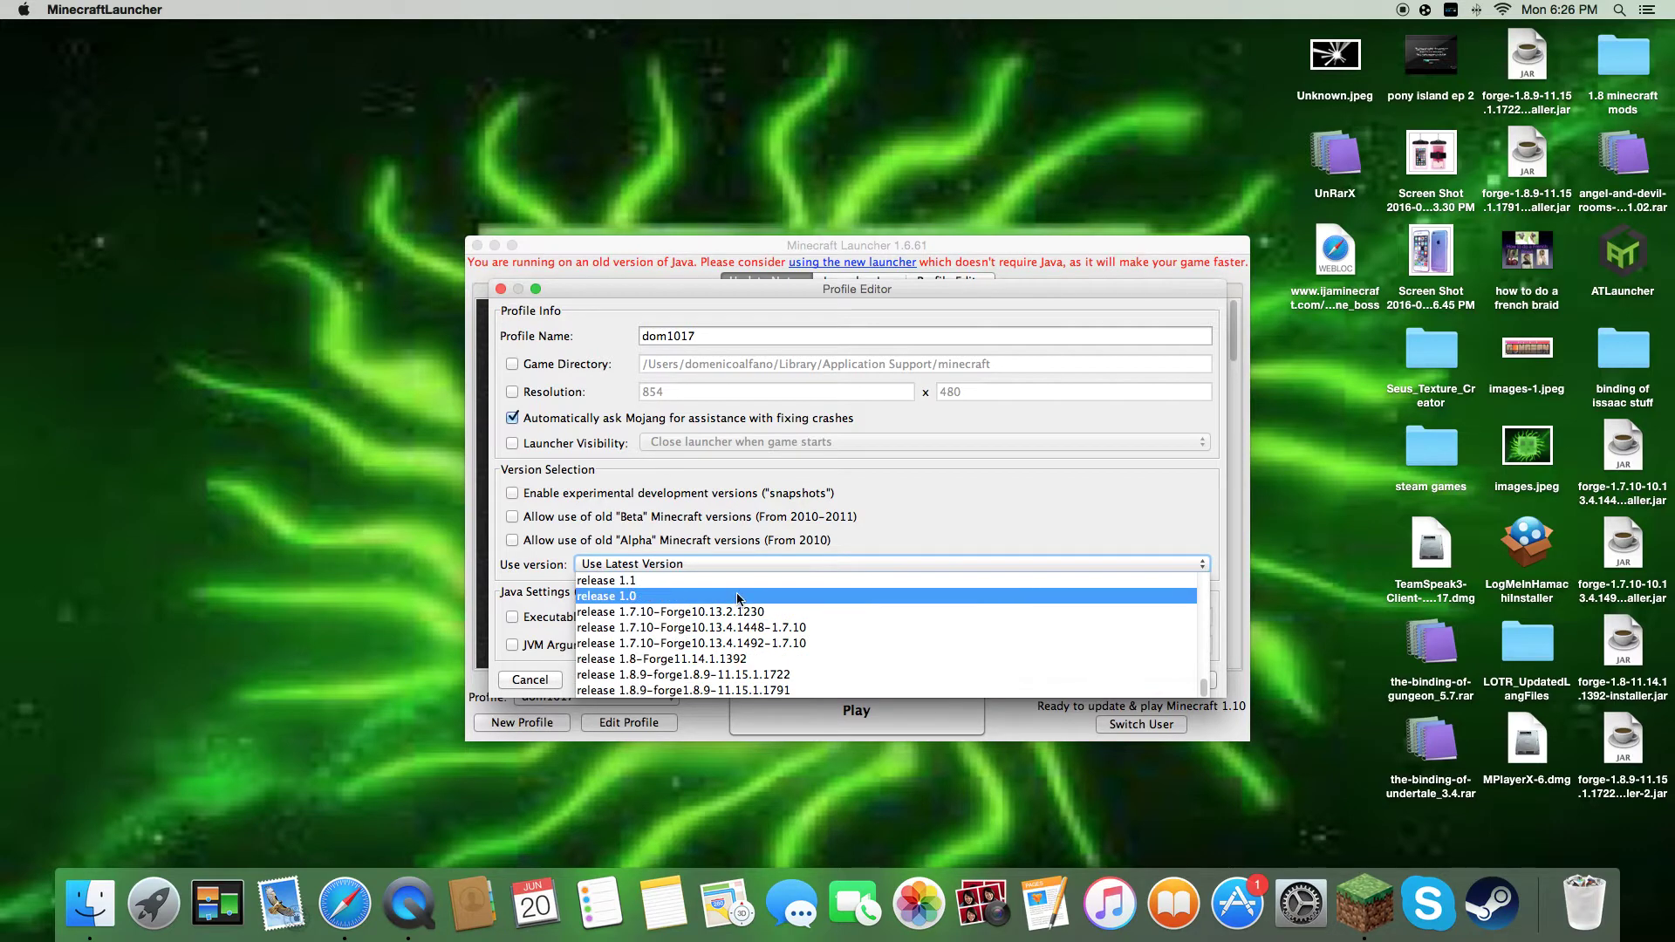
click(774, 618)
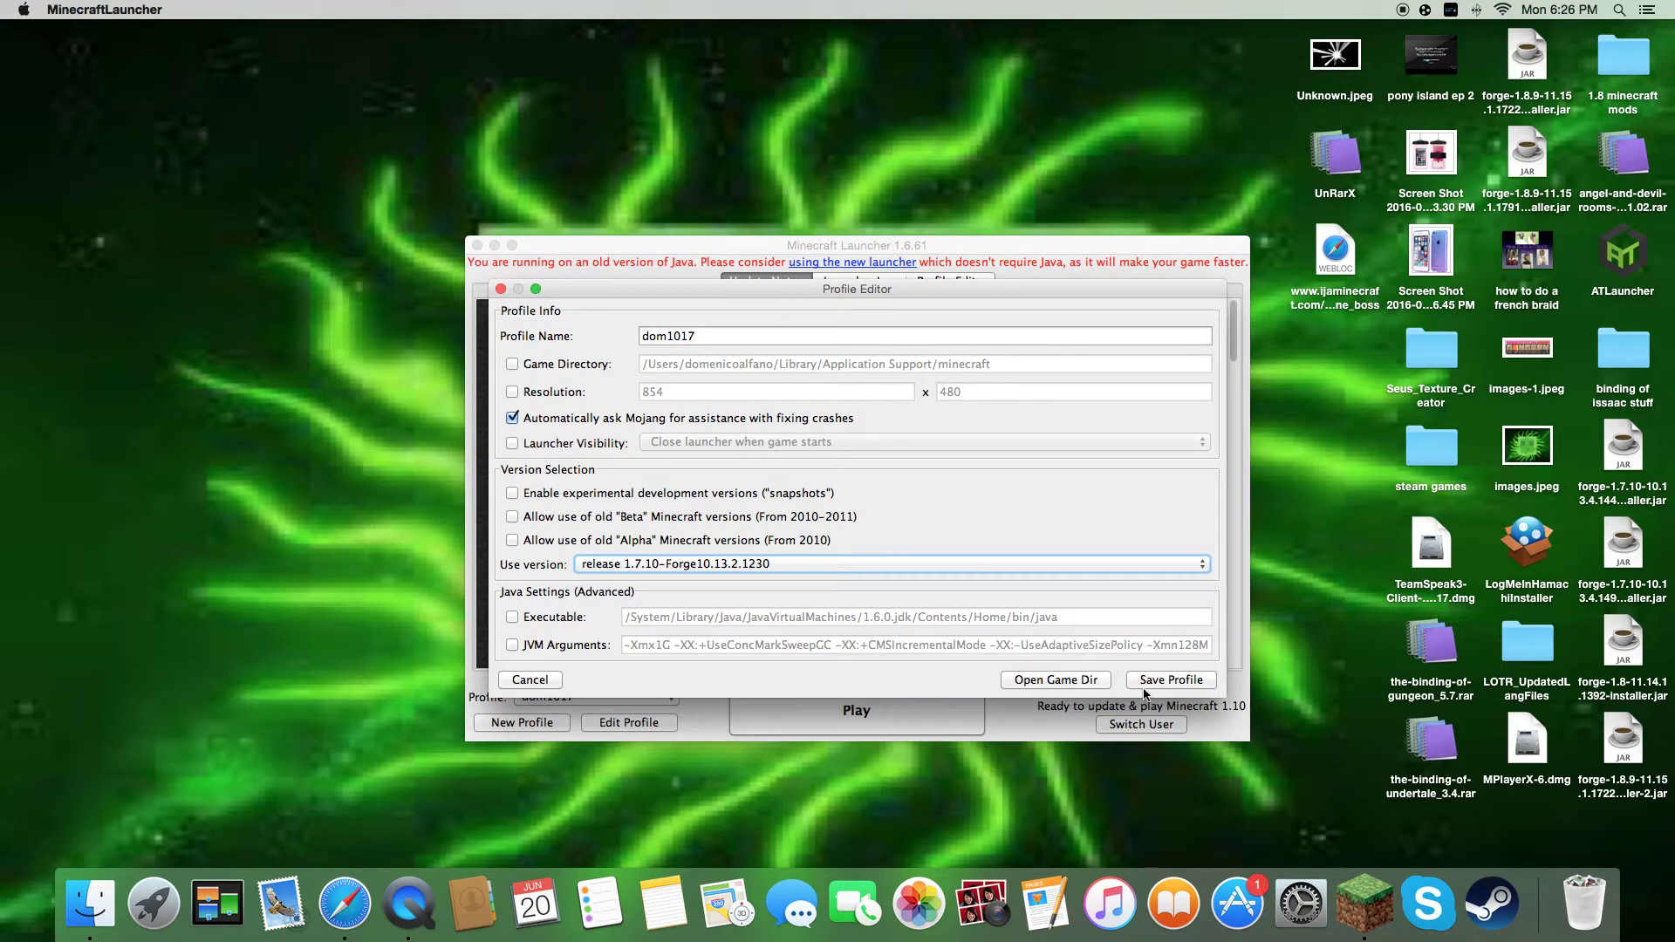
click(1174, 679)
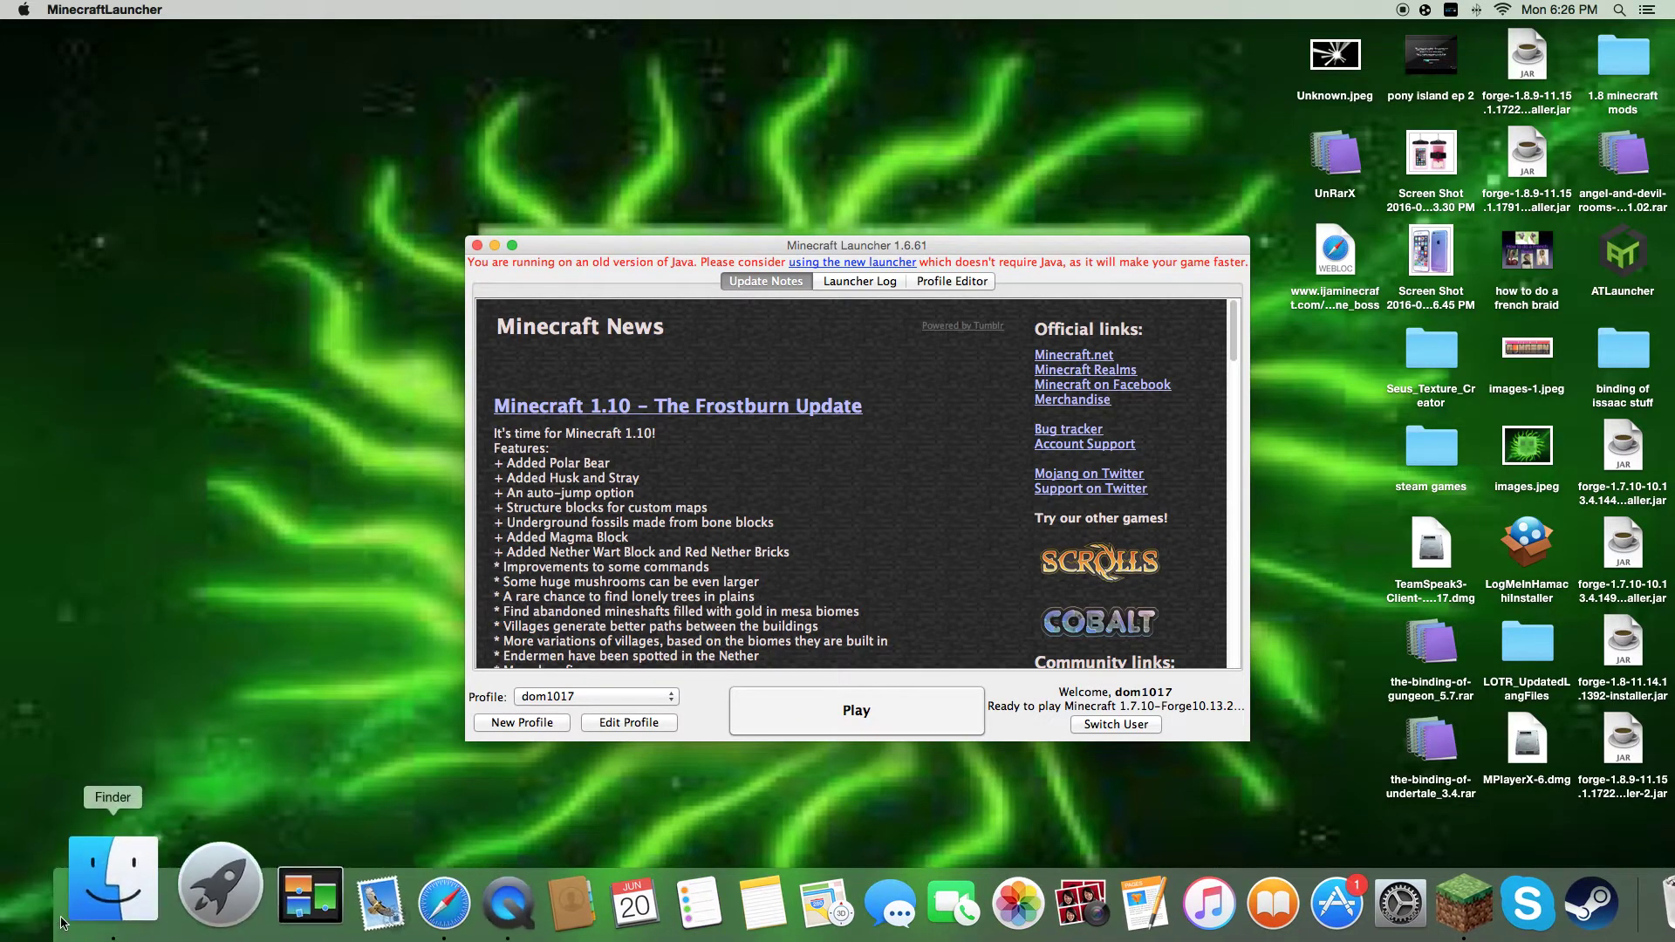
Step: In Finder, go to ~/Library and open the minecraft folder inside Application Support
click(109, 907)
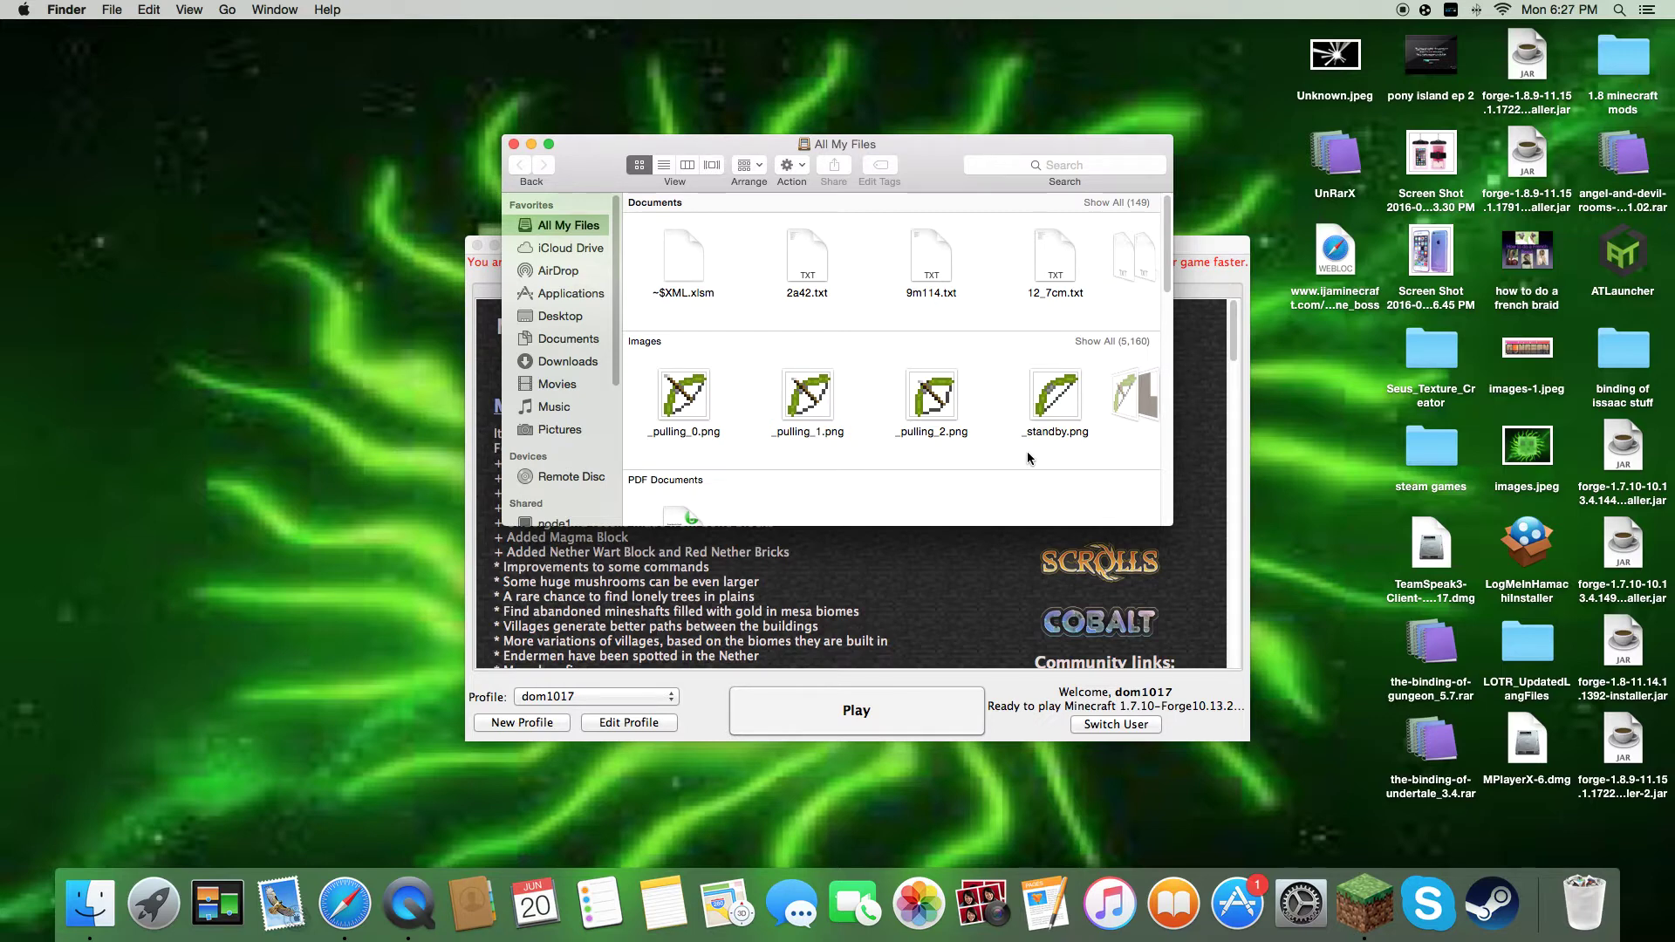
key(super+shift+g)
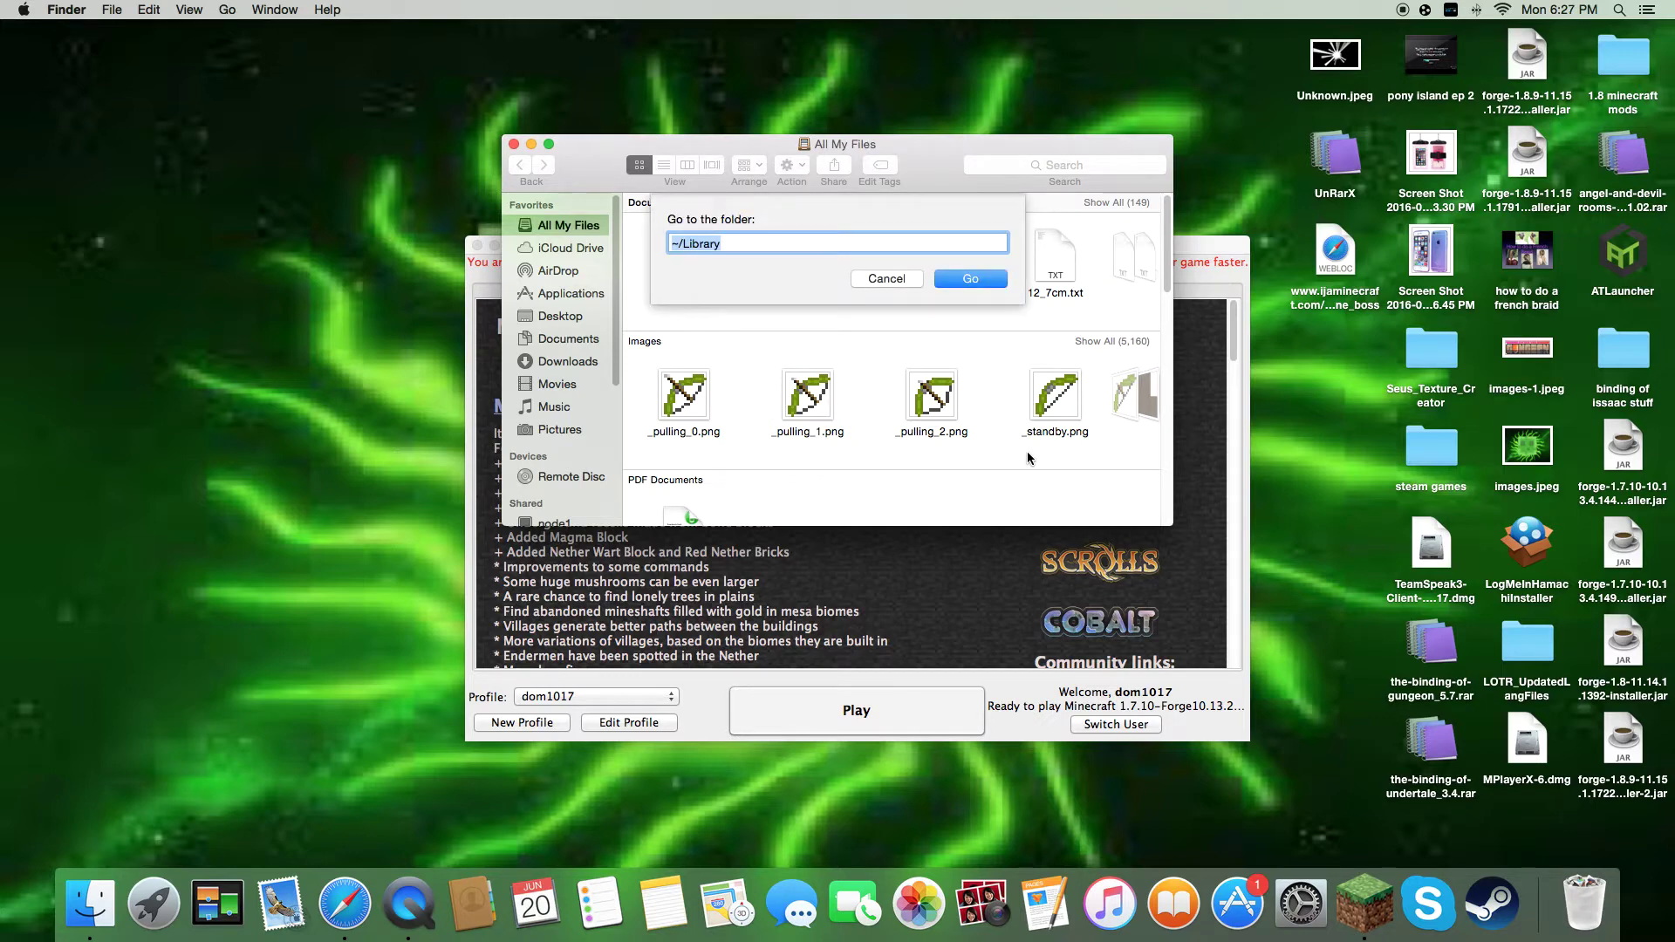
key(Return)
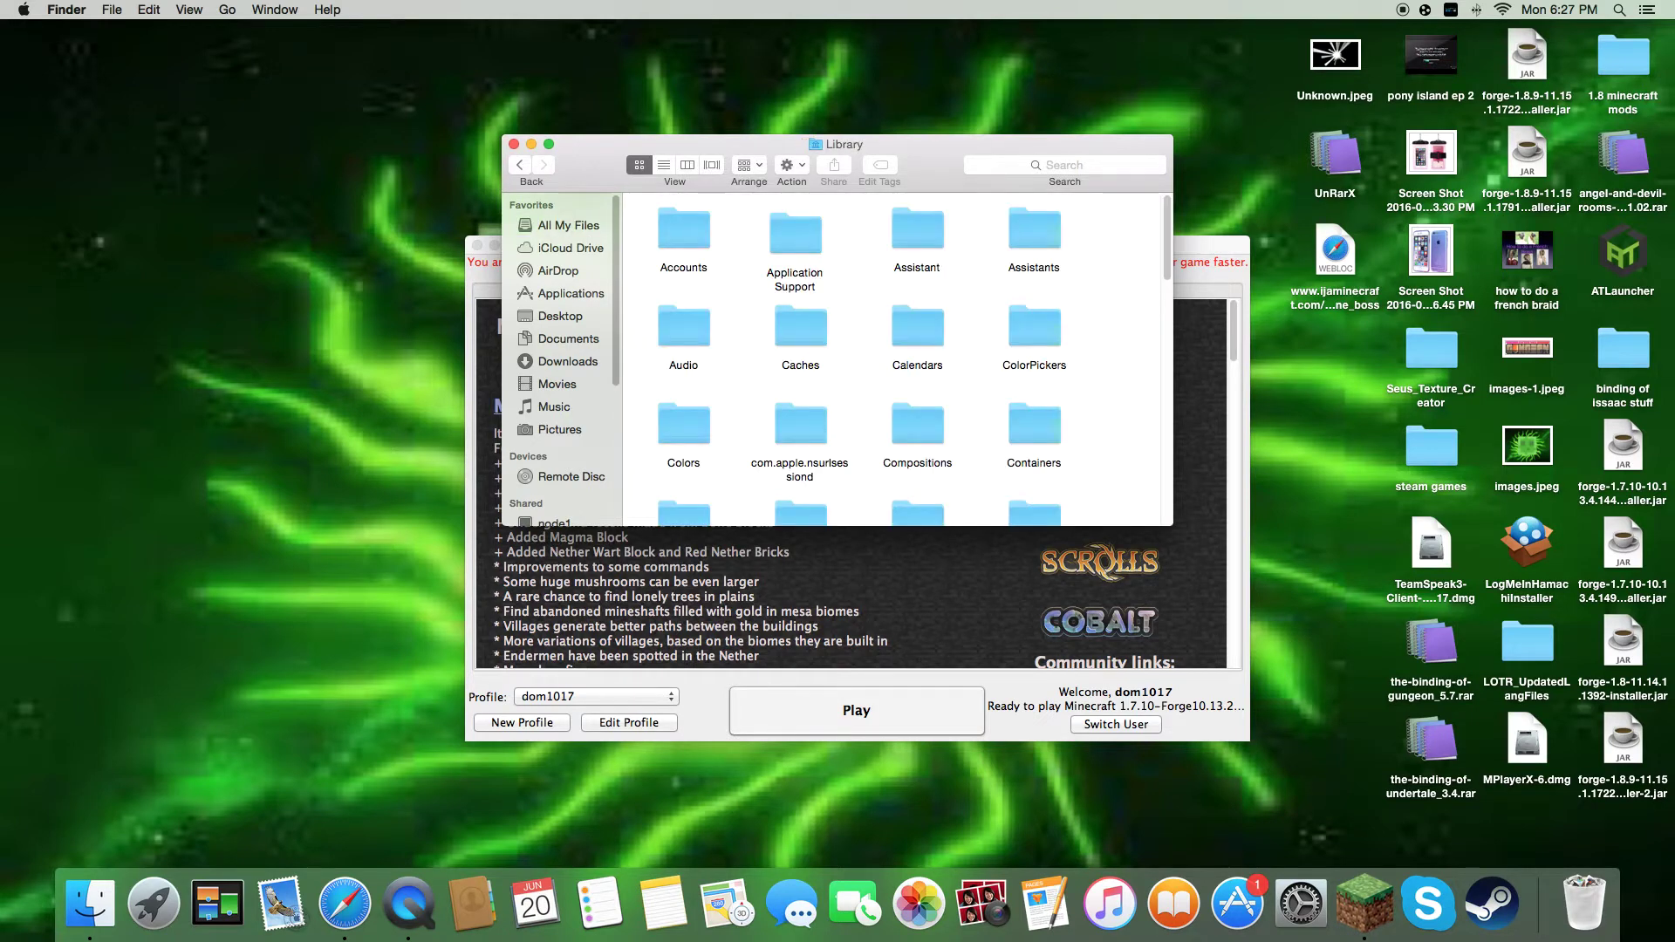
double_click(799, 243)
scroll(799, 243, down, 5)
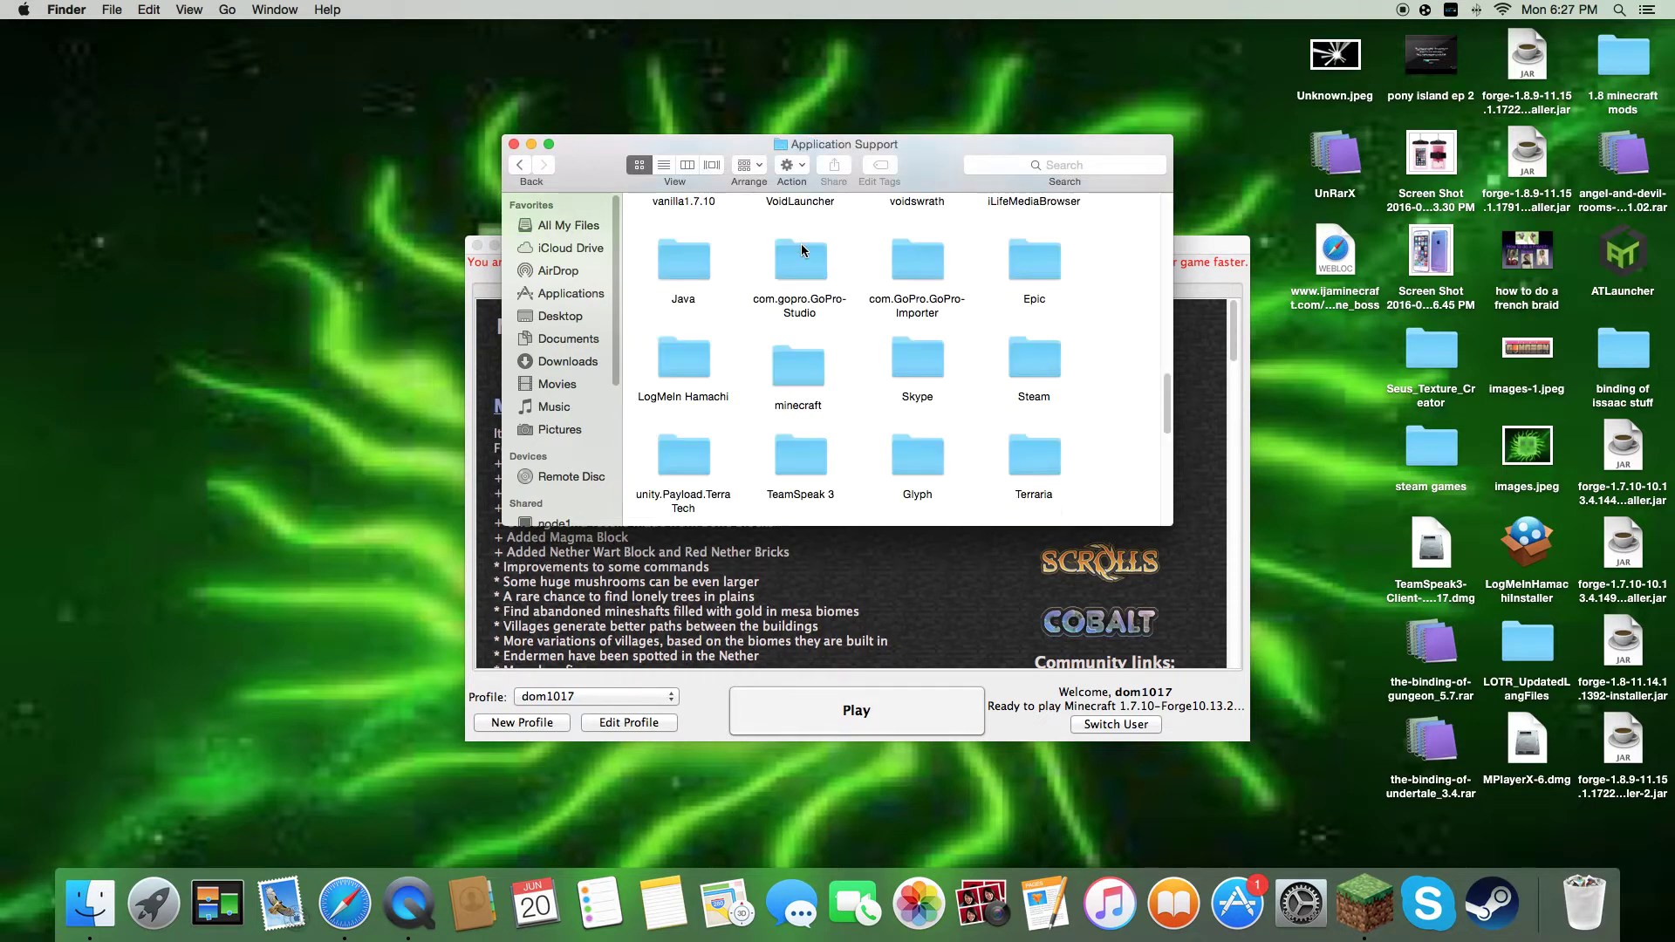
double_click(792, 370)
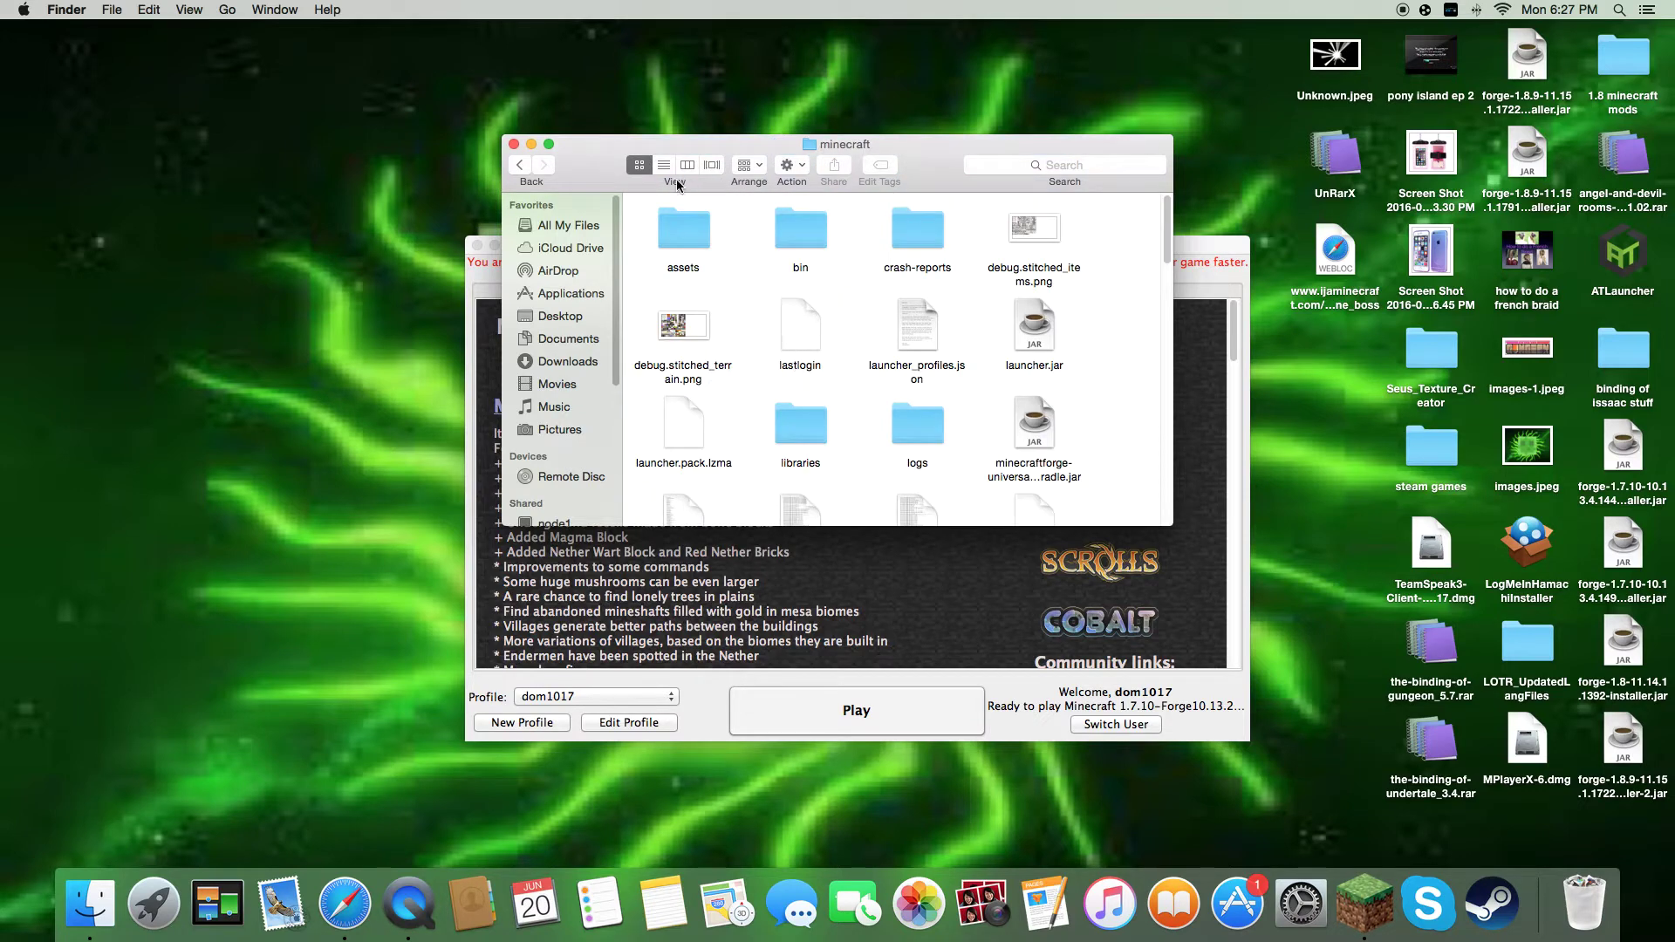
scroll(910, 340, down, 10)
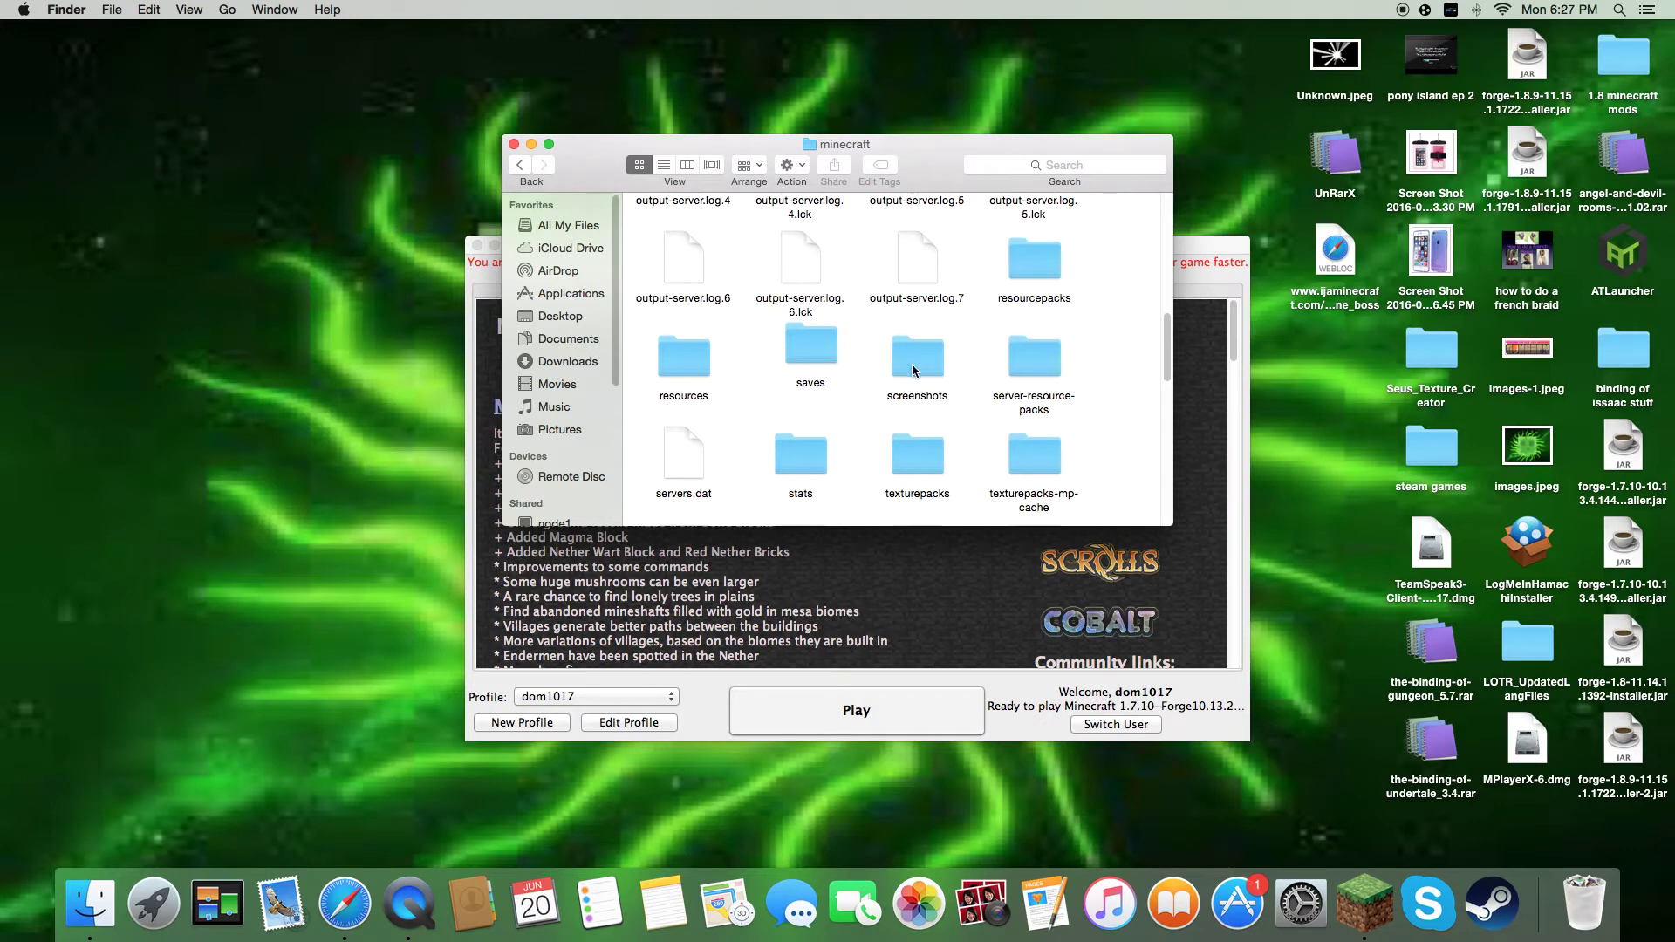
Step: Switch back to the Minecraft launcher and start the game with the Forge profile
click(977, 737)
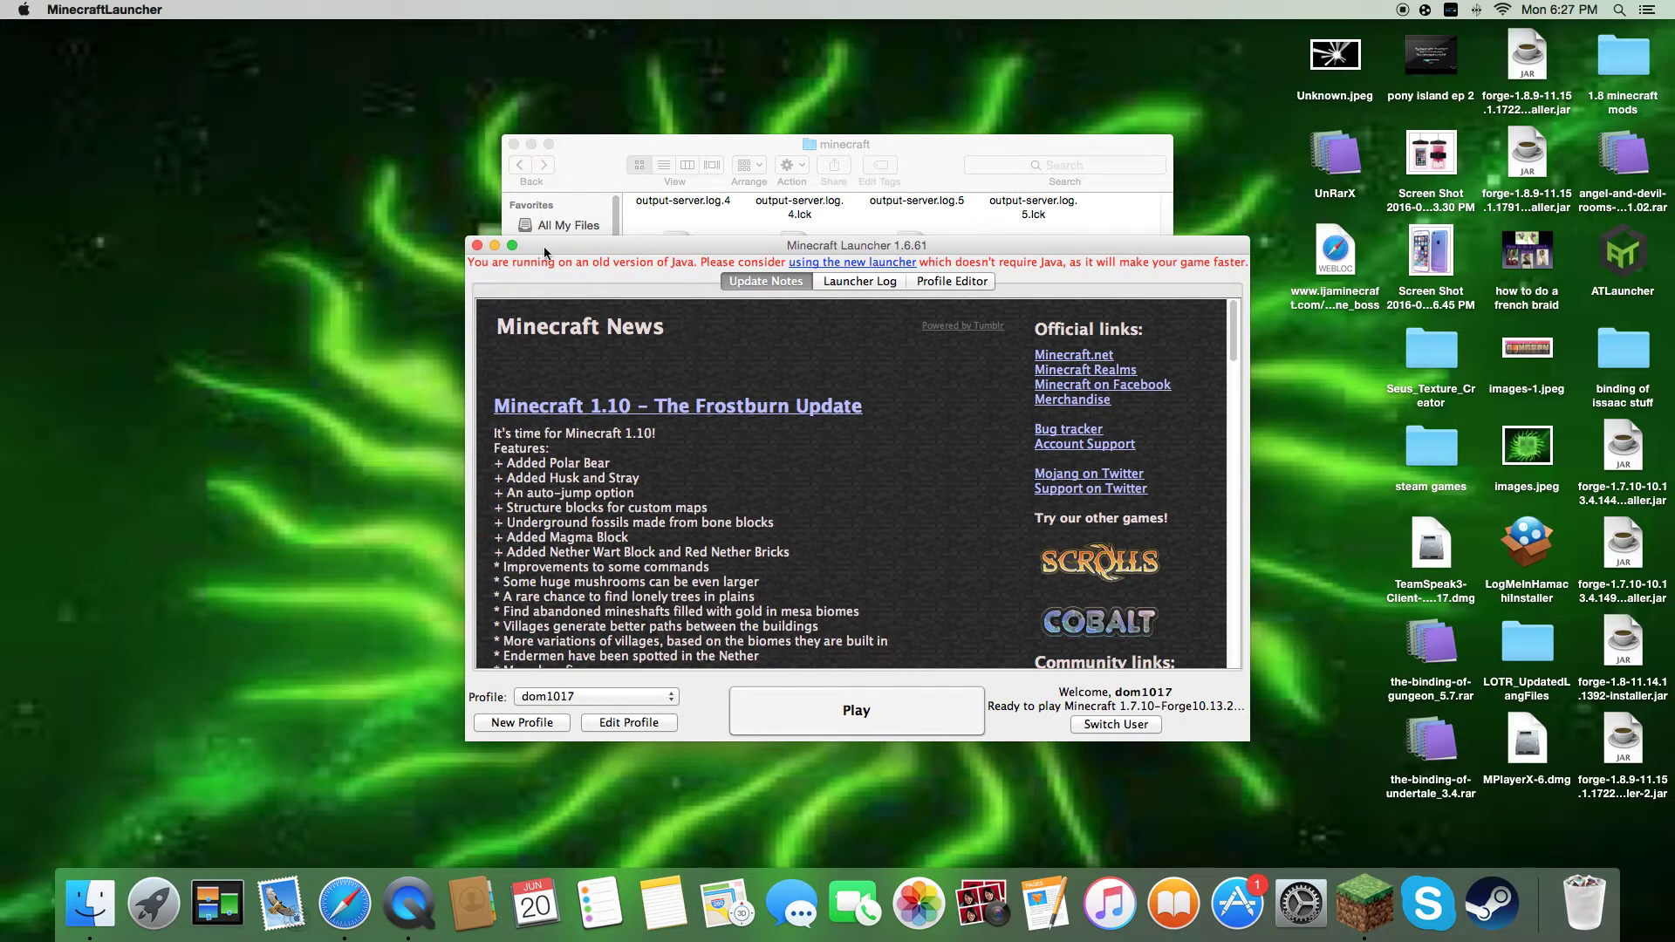
click(856, 705)
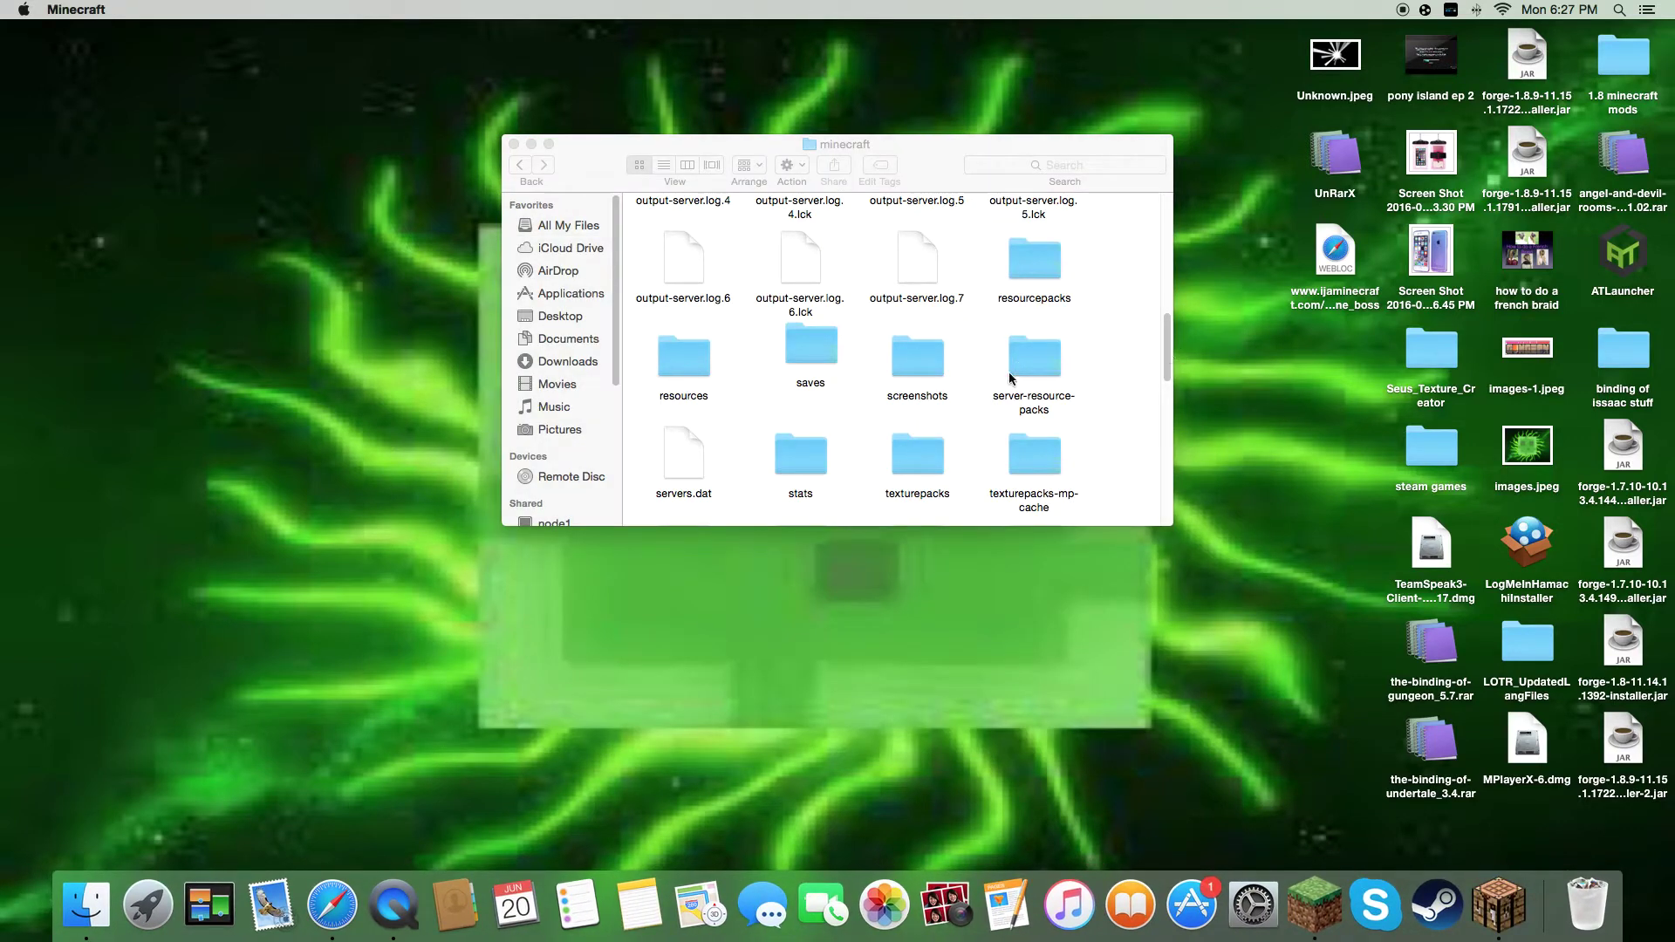
Step: Open the mods folder inside the minecraft folder and move Pixelmon-1.8.9-4.2.5-universal.jar to the trash
drag(1169, 346, 1162, 433)
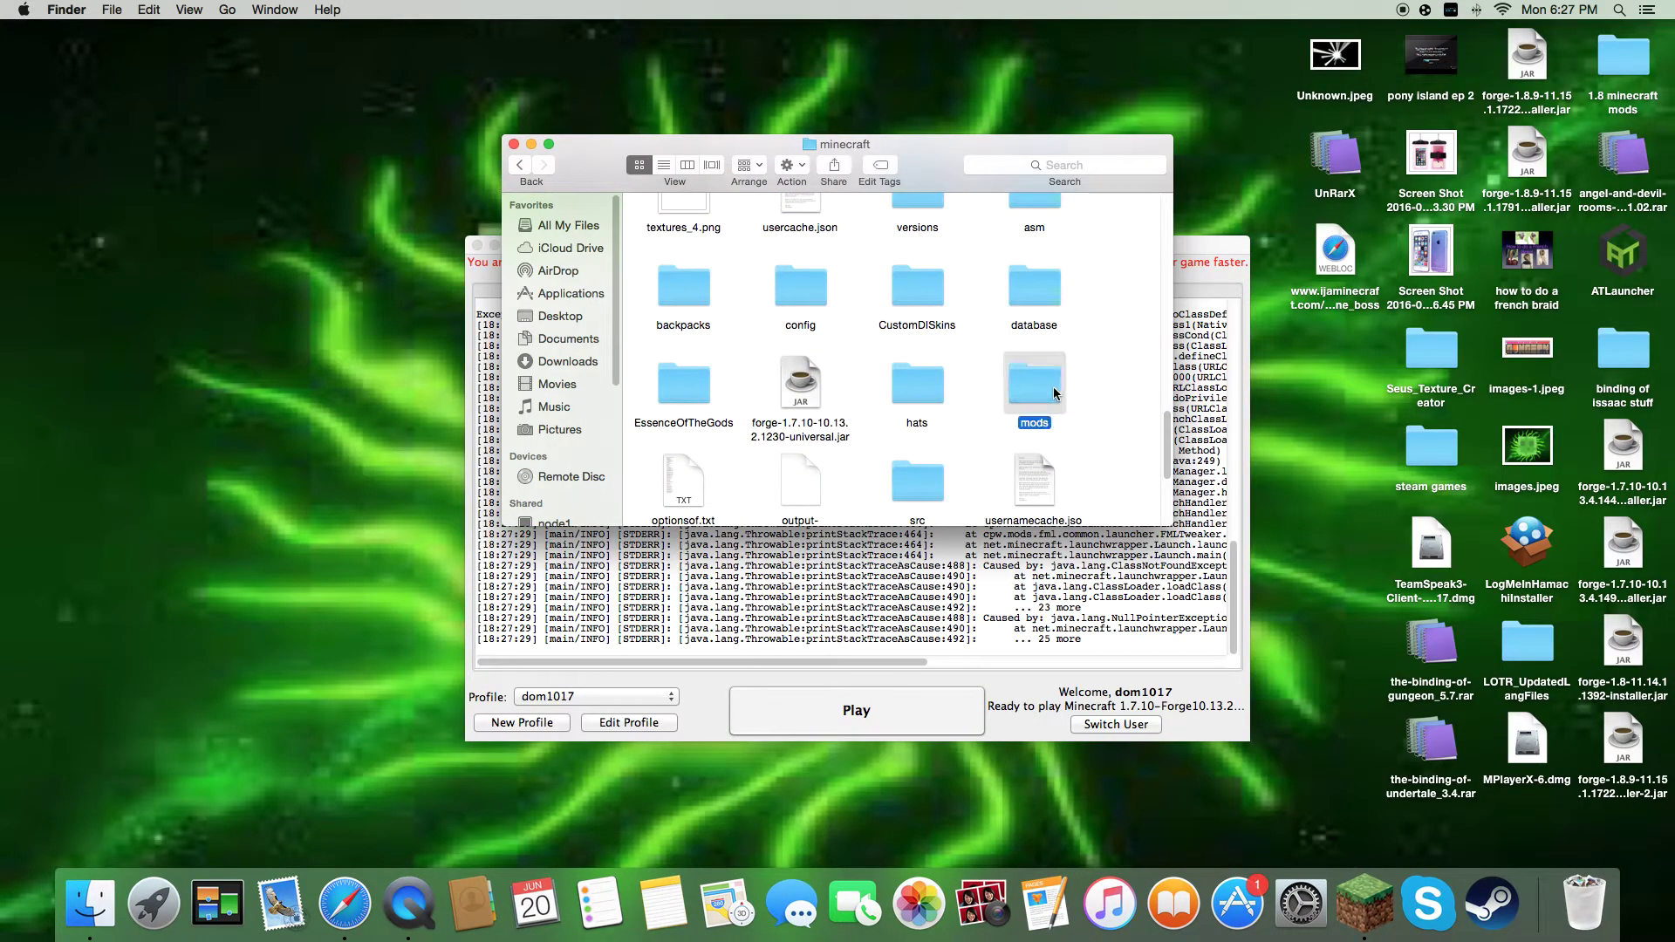
double_click(1054, 386)
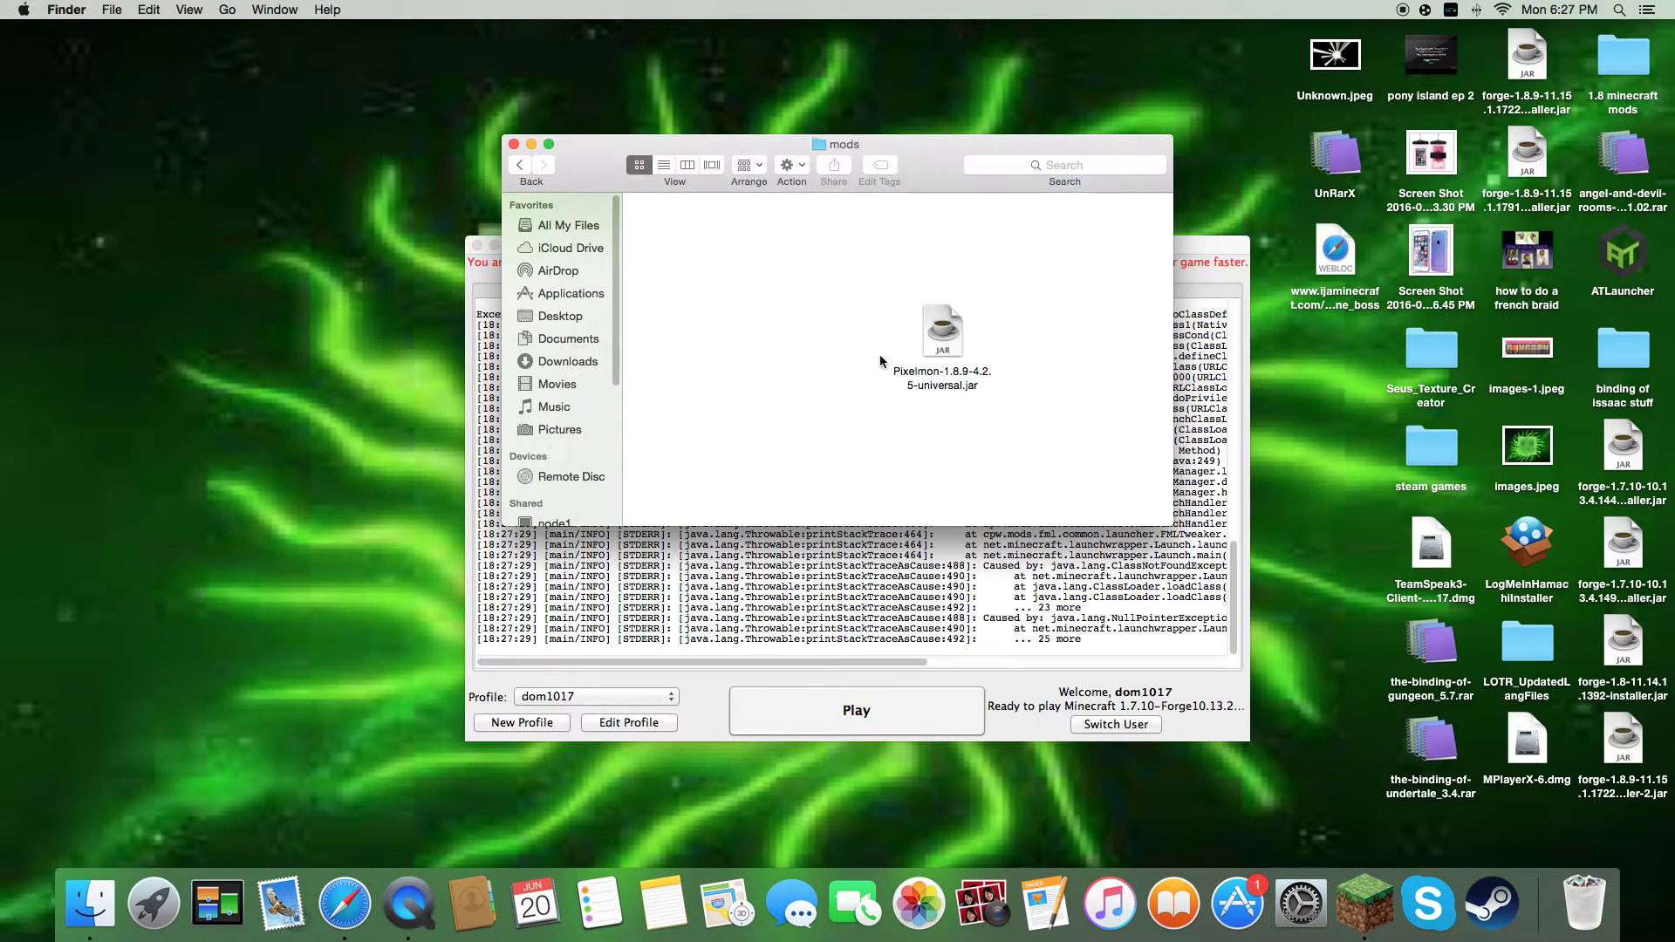
drag(860, 300, 1063, 388)
right_click(948, 325)
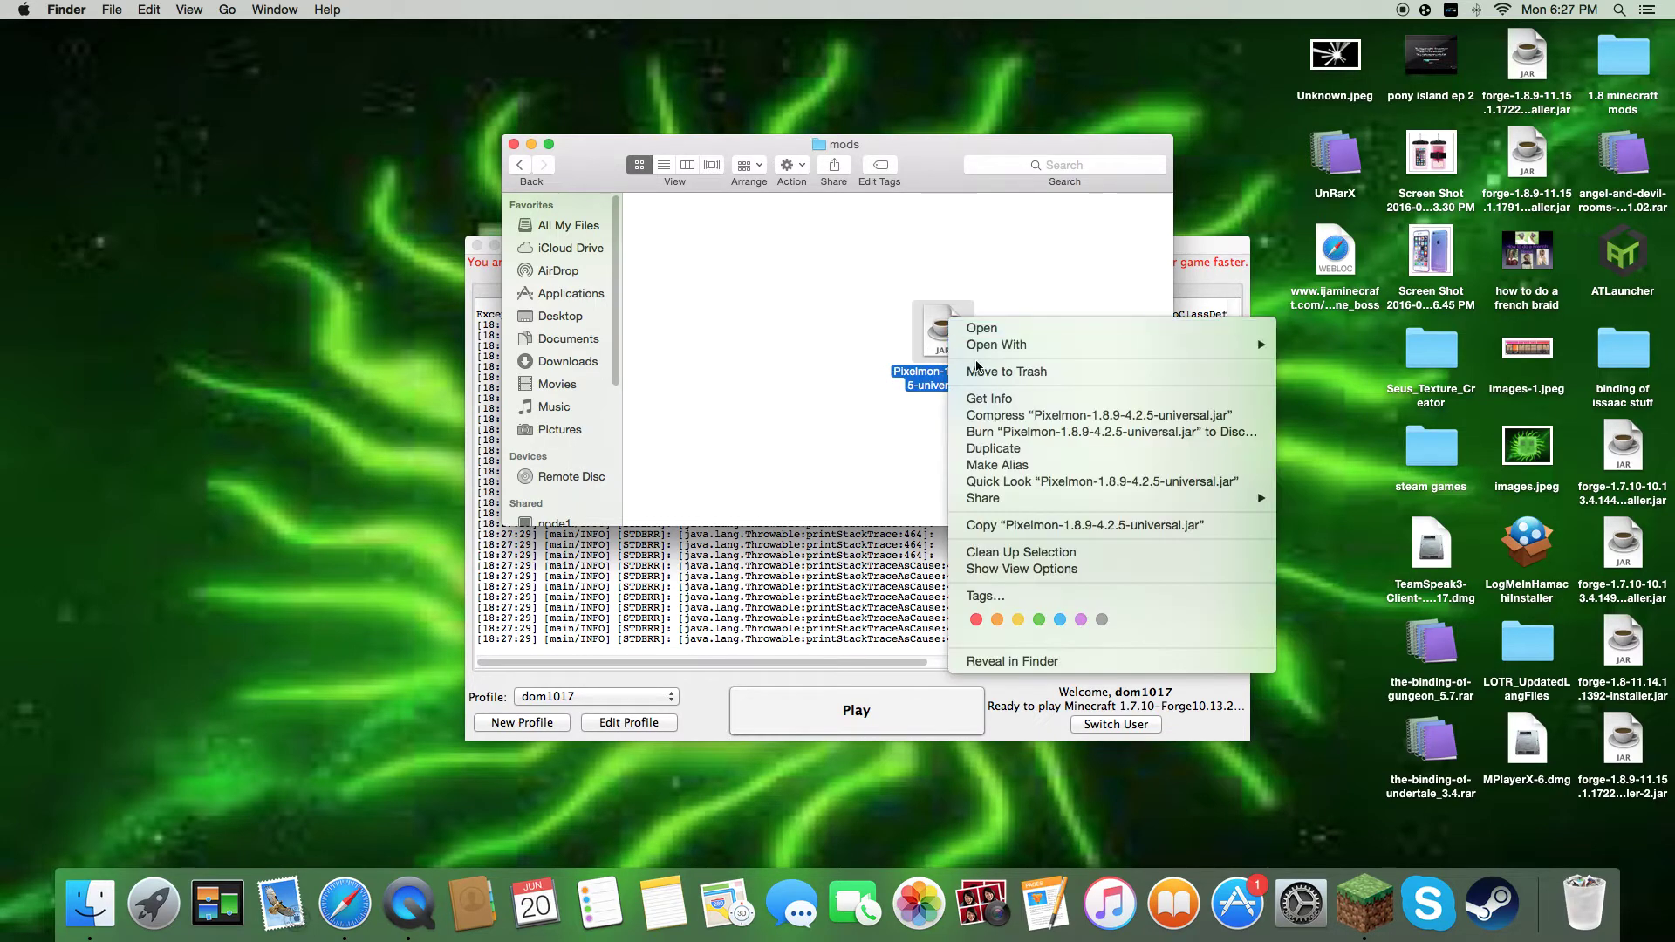
click(999, 374)
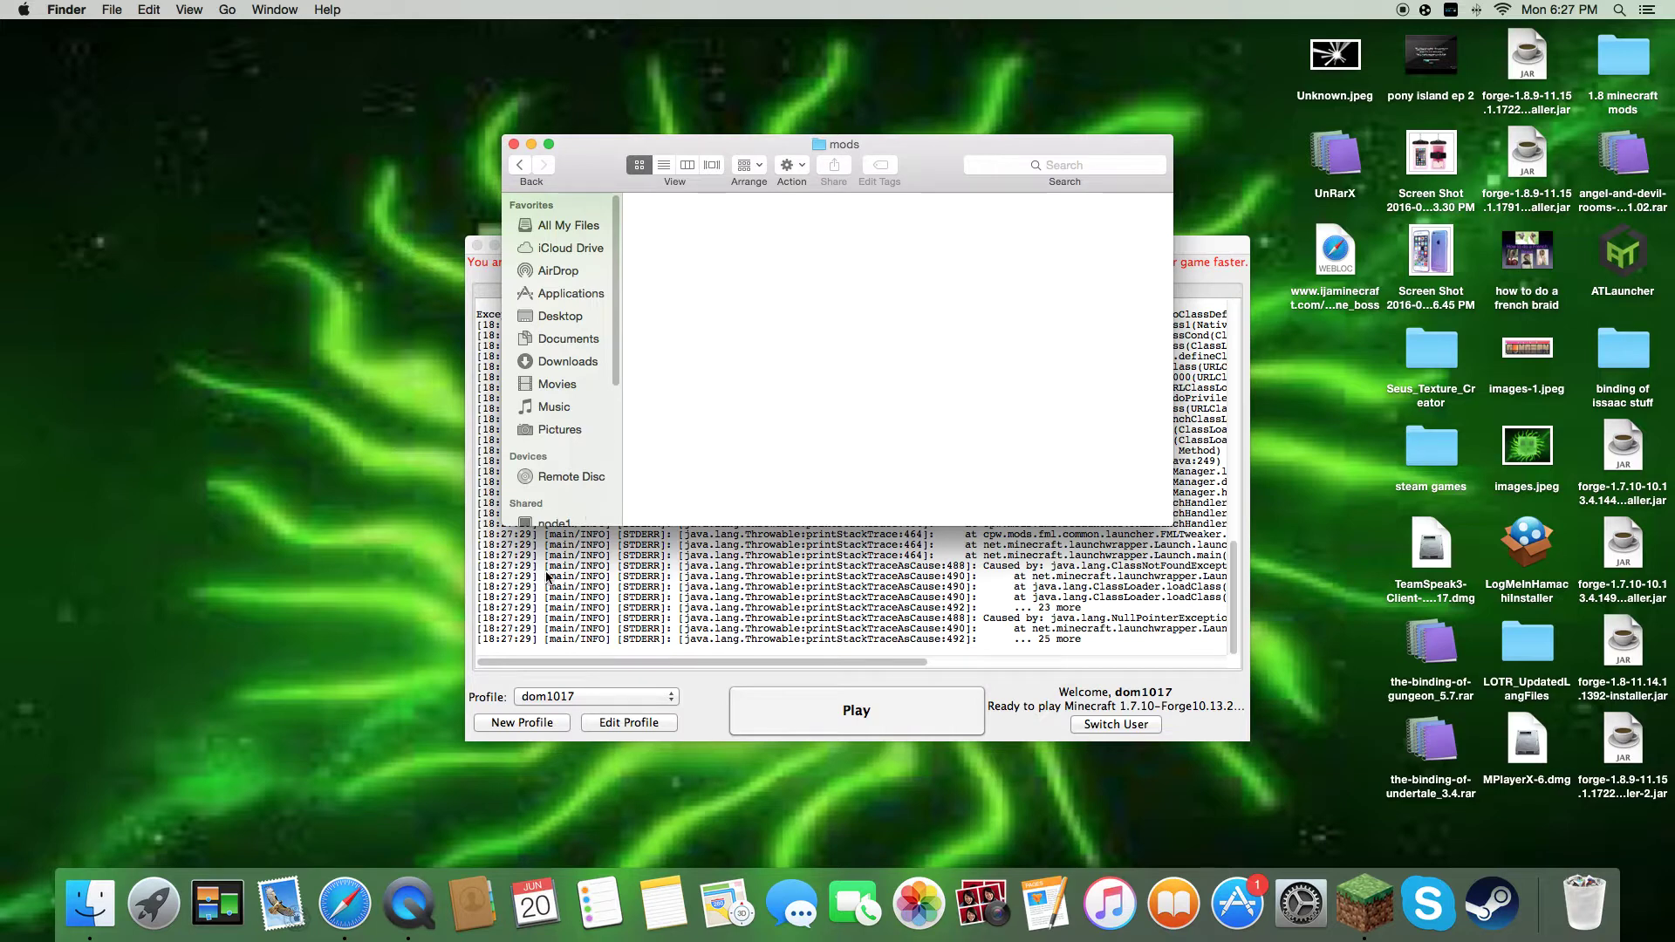
Step: Close the Minecraft launcher and reopen the mods folder from the minecraft folder
click(549, 577)
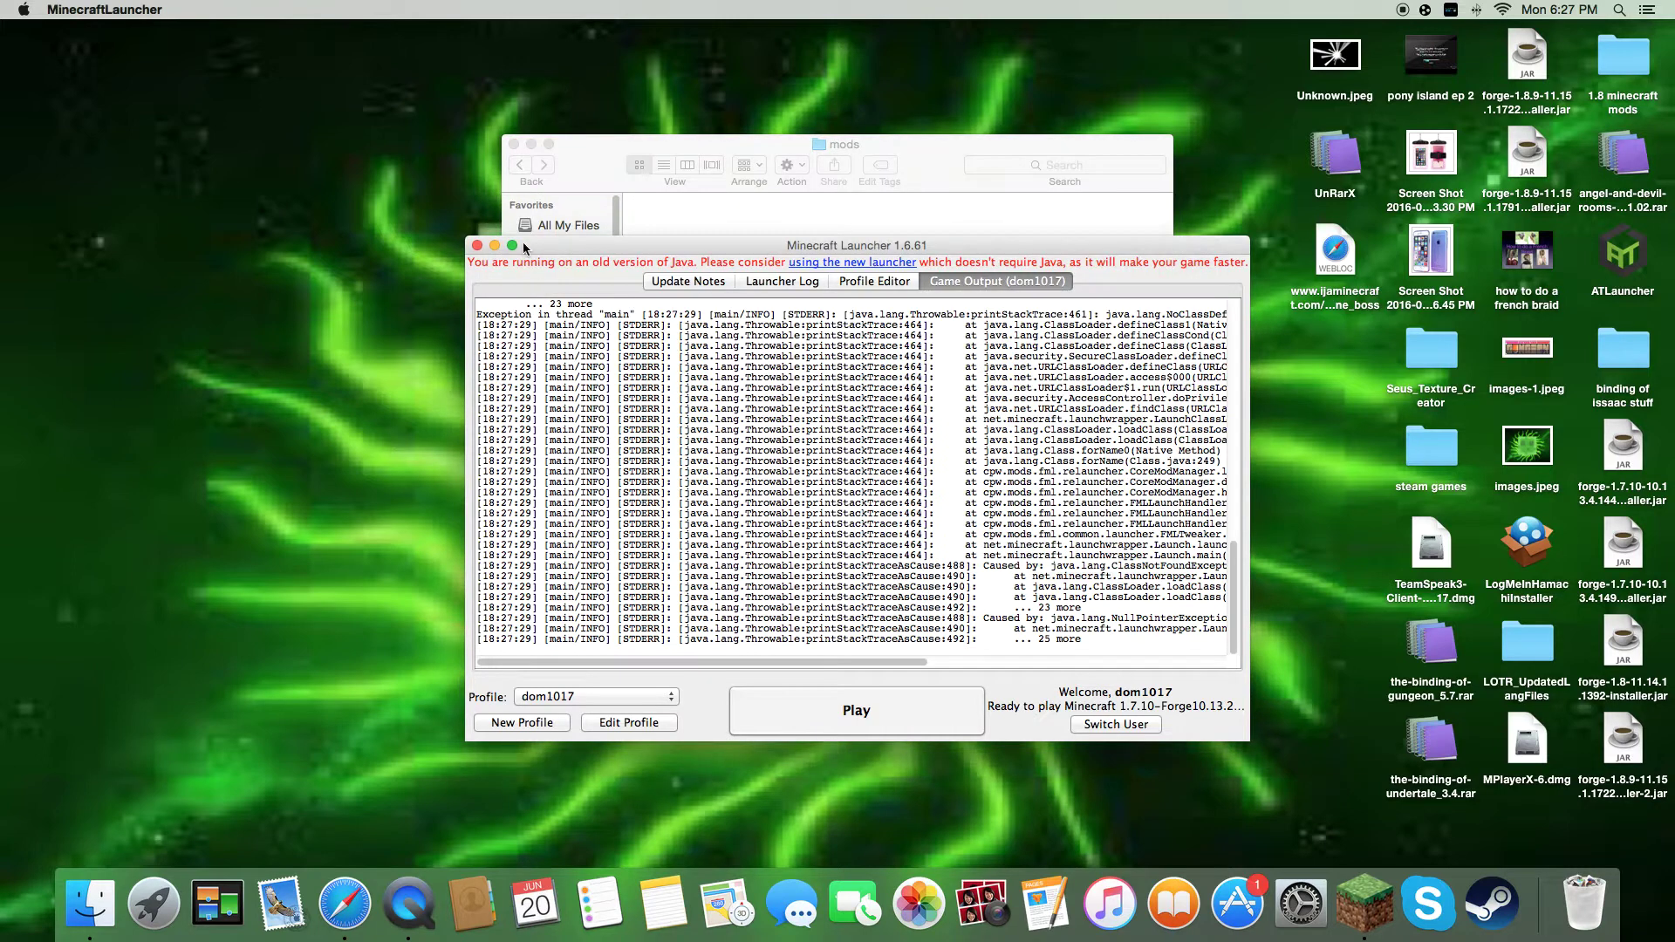
click(478, 245)
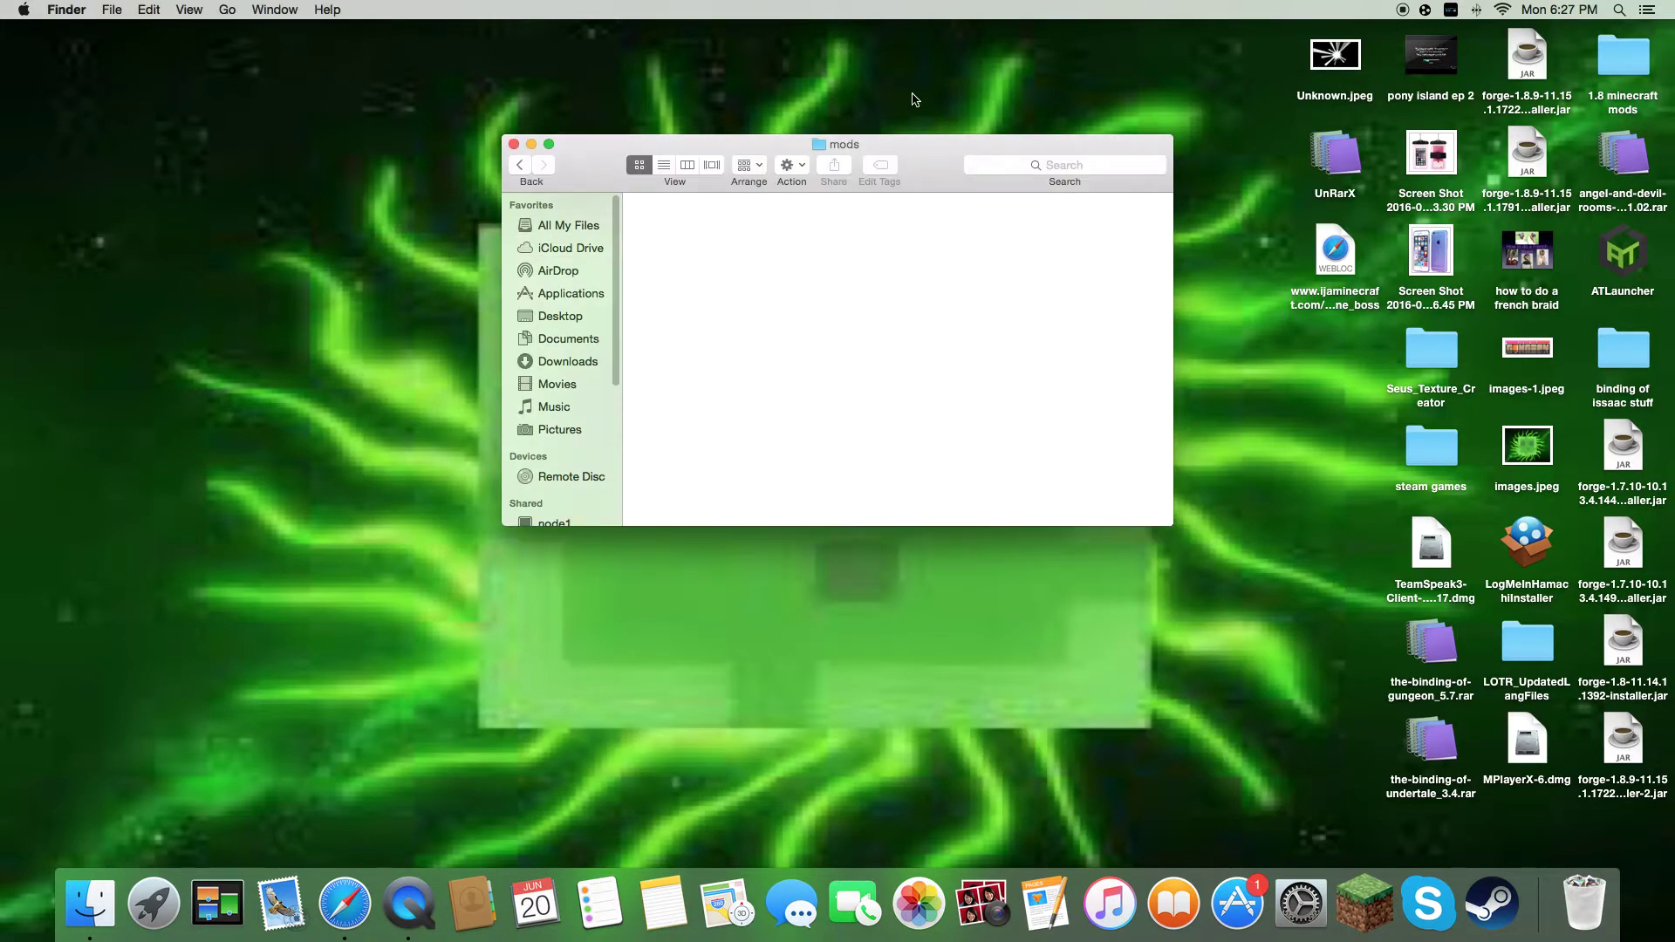
click(526, 164)
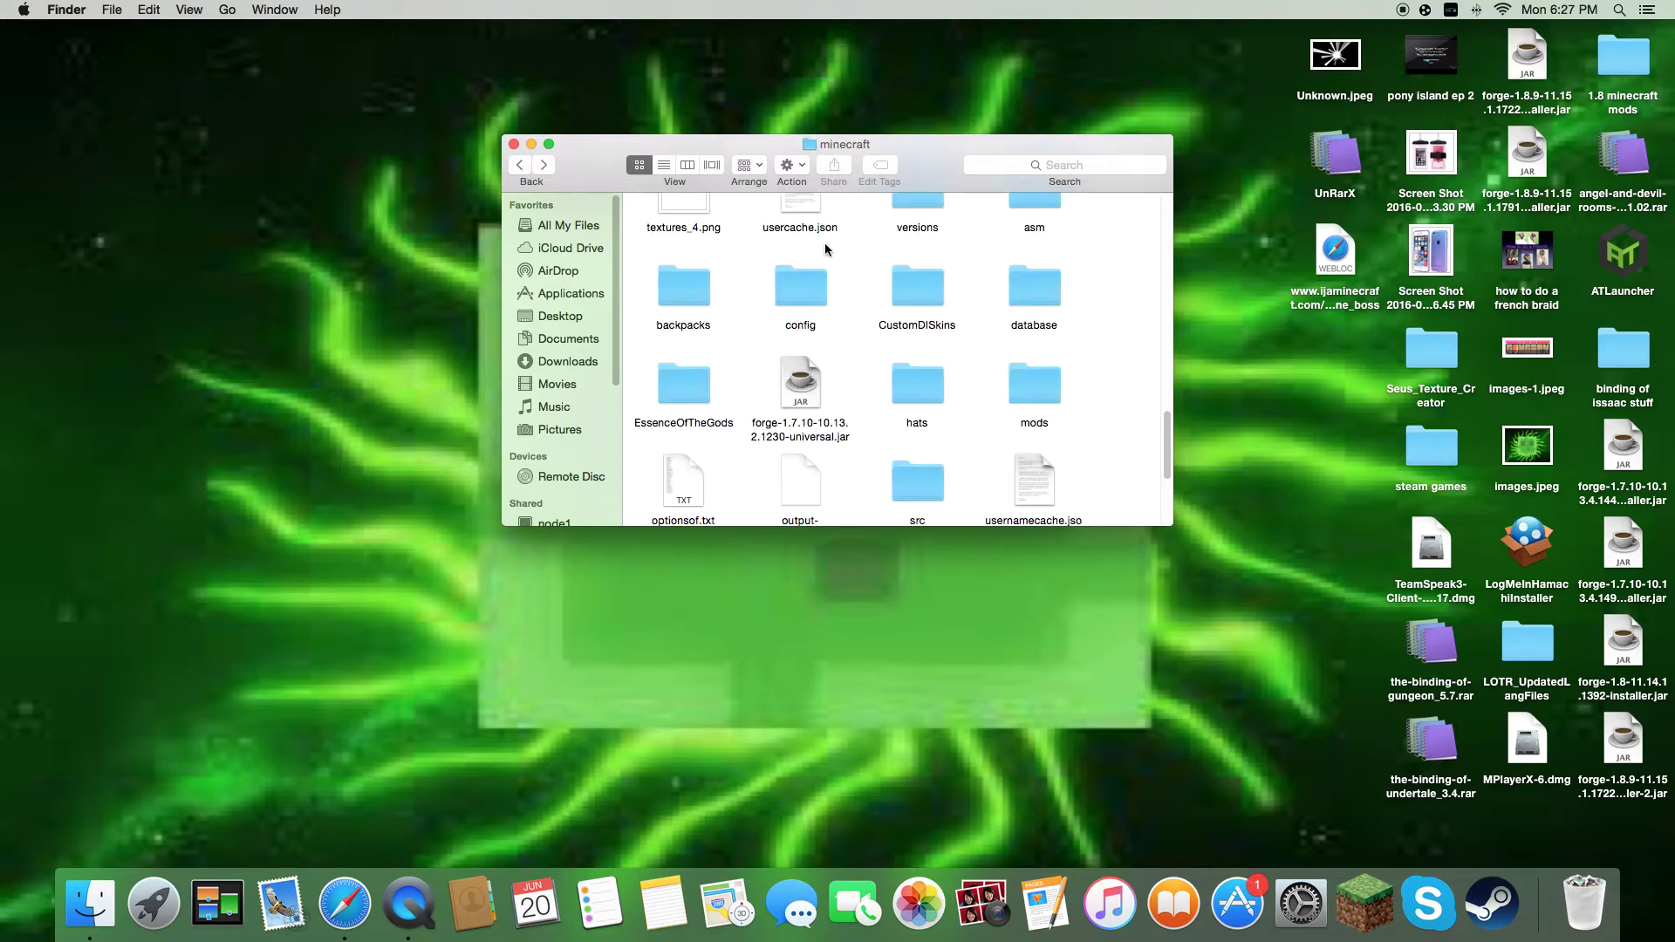
double_click(1036, 398)
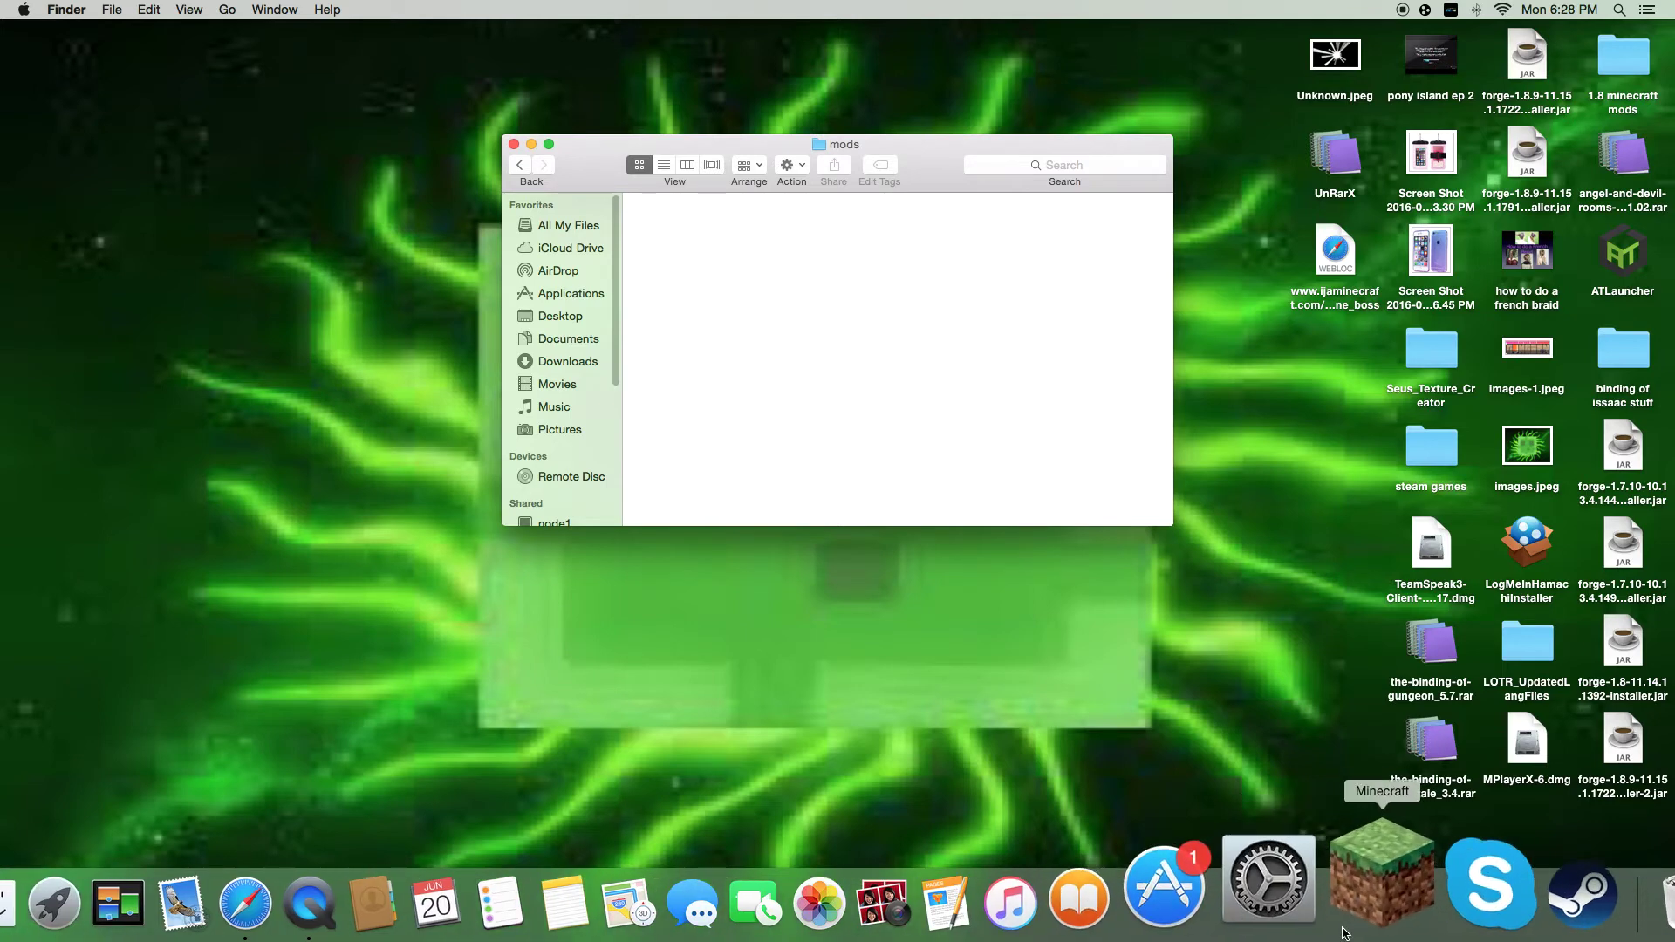
Step: Reopen the Minecraft launcher and start the game with the emptied mods folder
click(1376, 894)
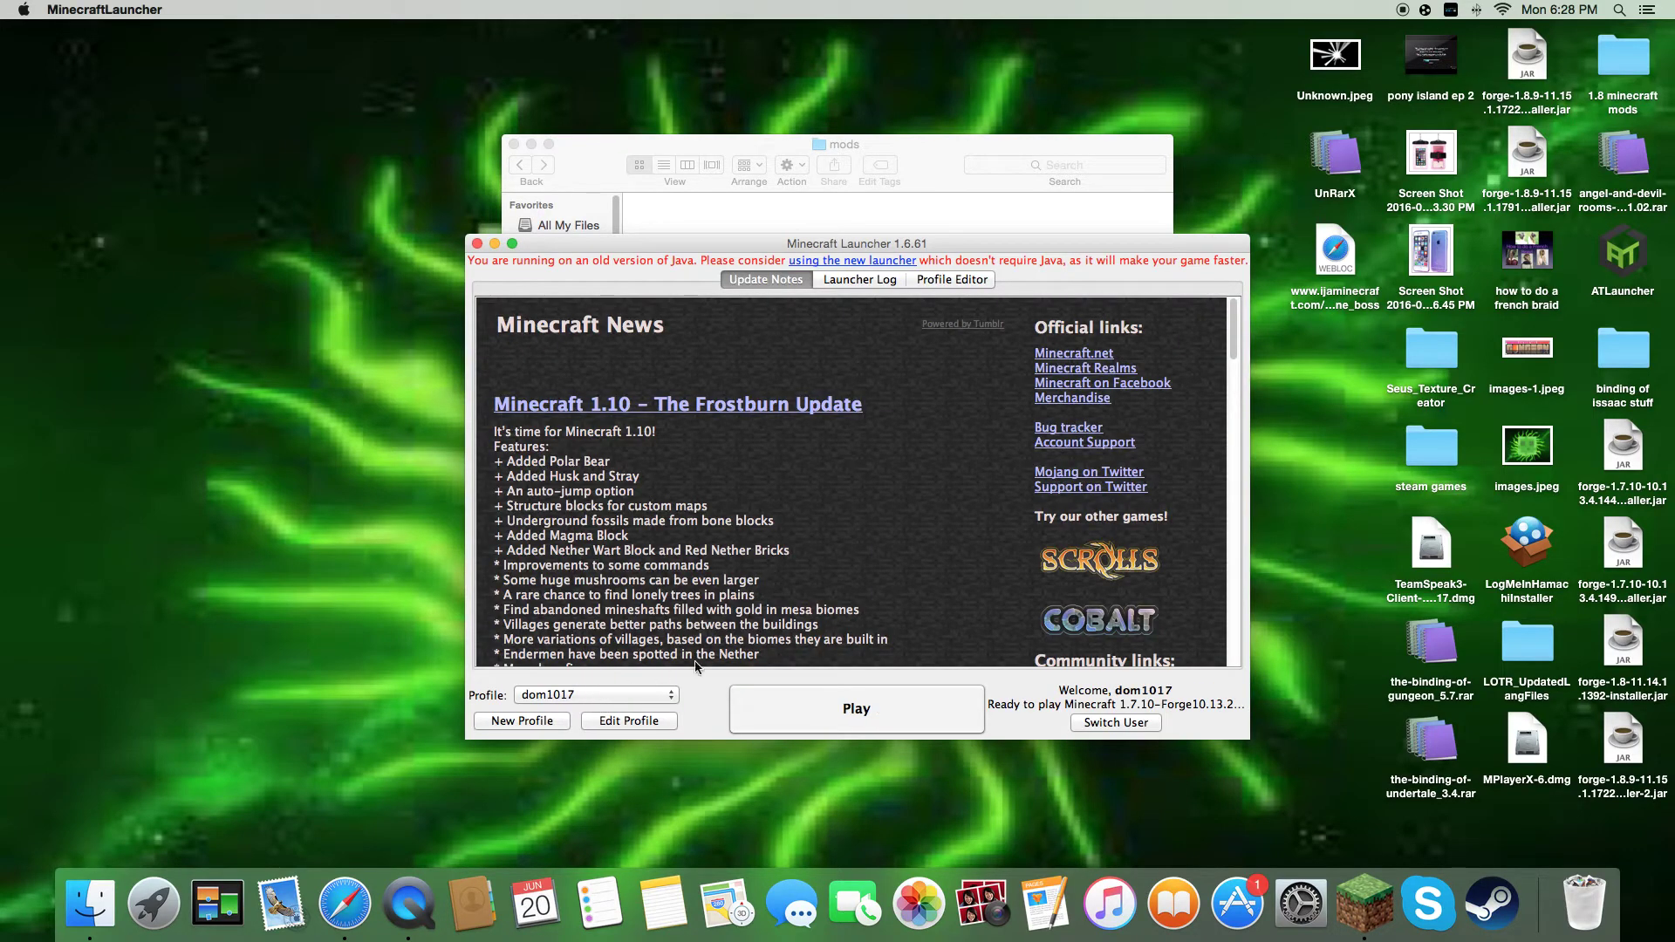
click(819, 710)
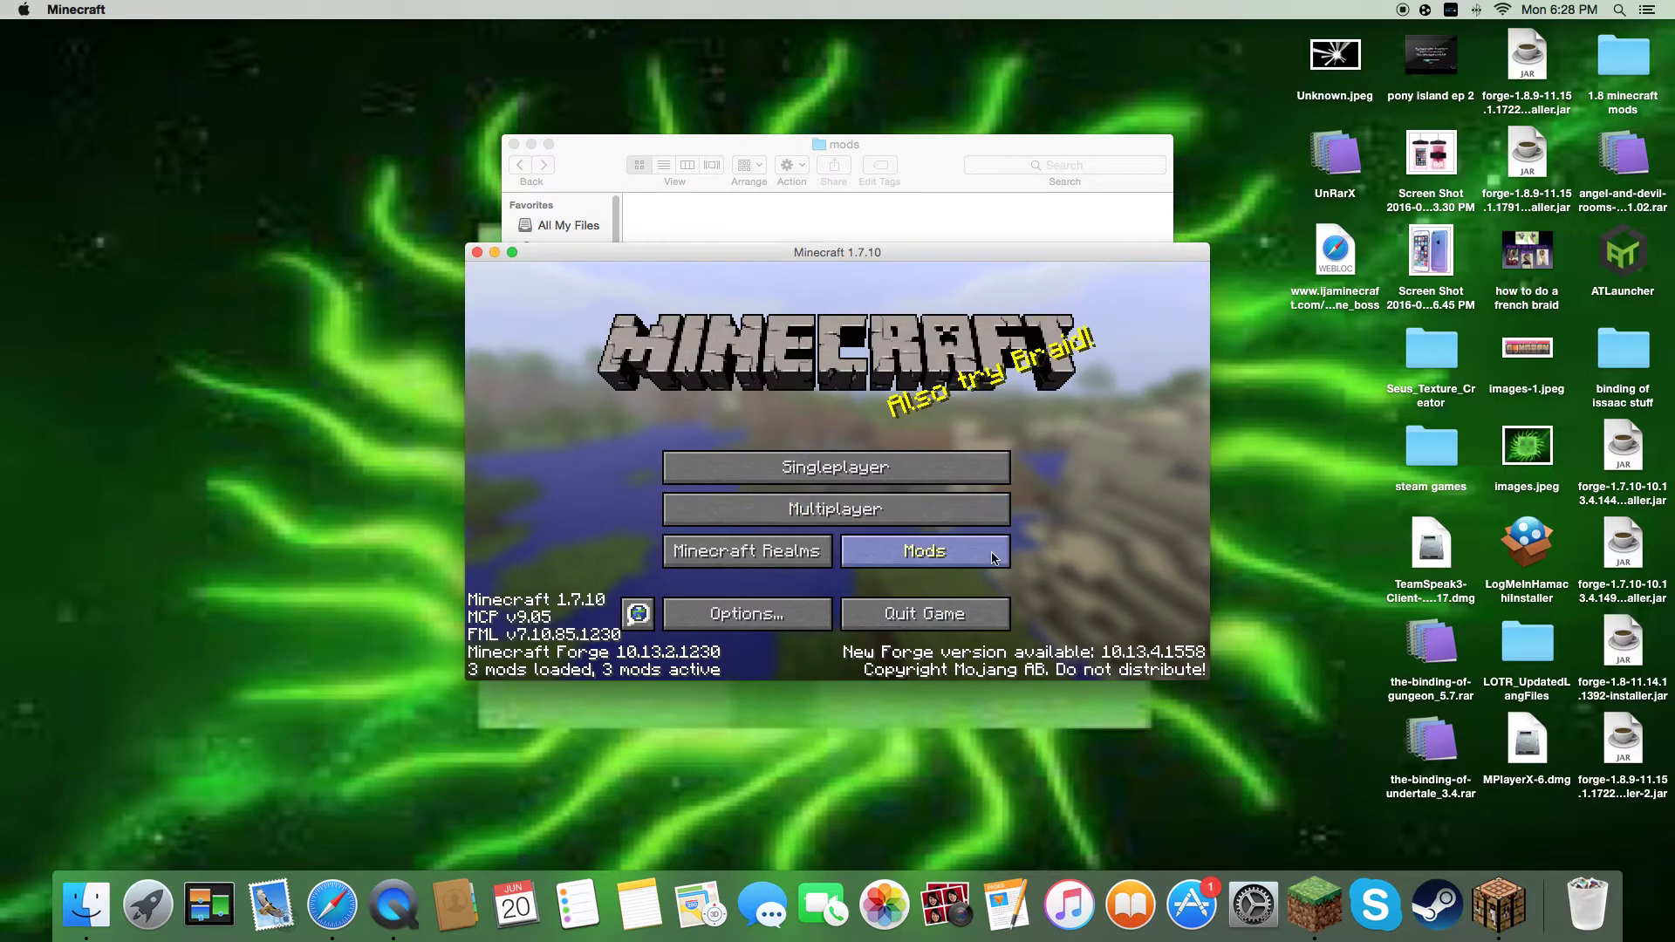
Step: View the game's mod list, return to the main menu, and open the multiplayer server list
click(902, 557)
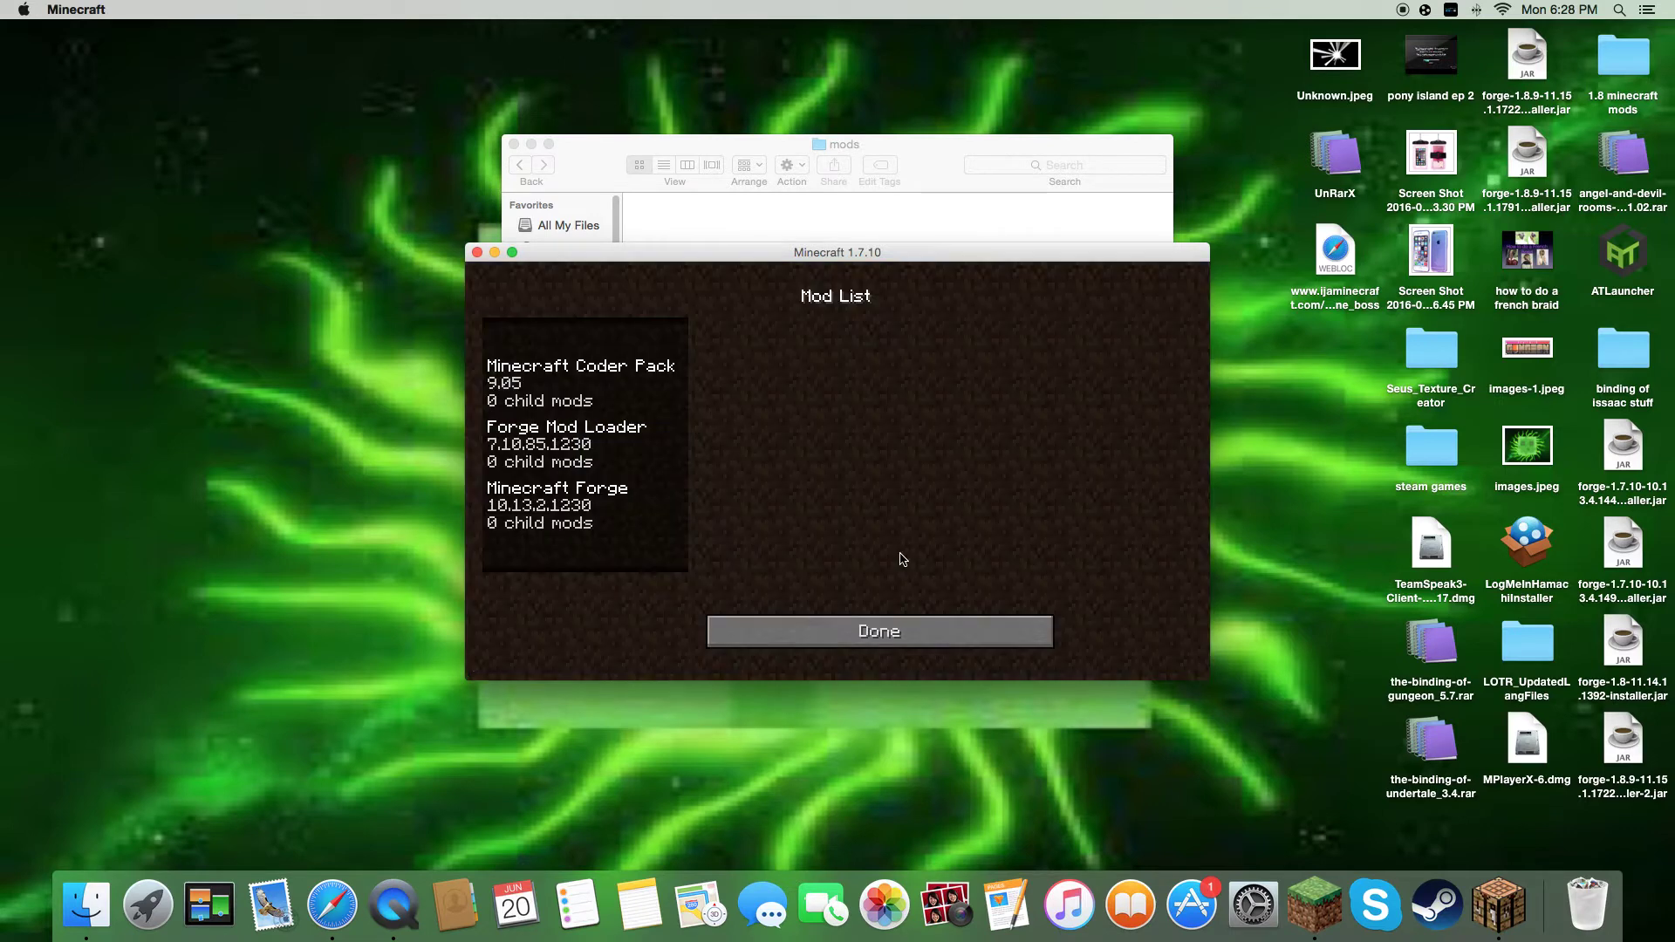
click(725, 626)
click(830, 511)
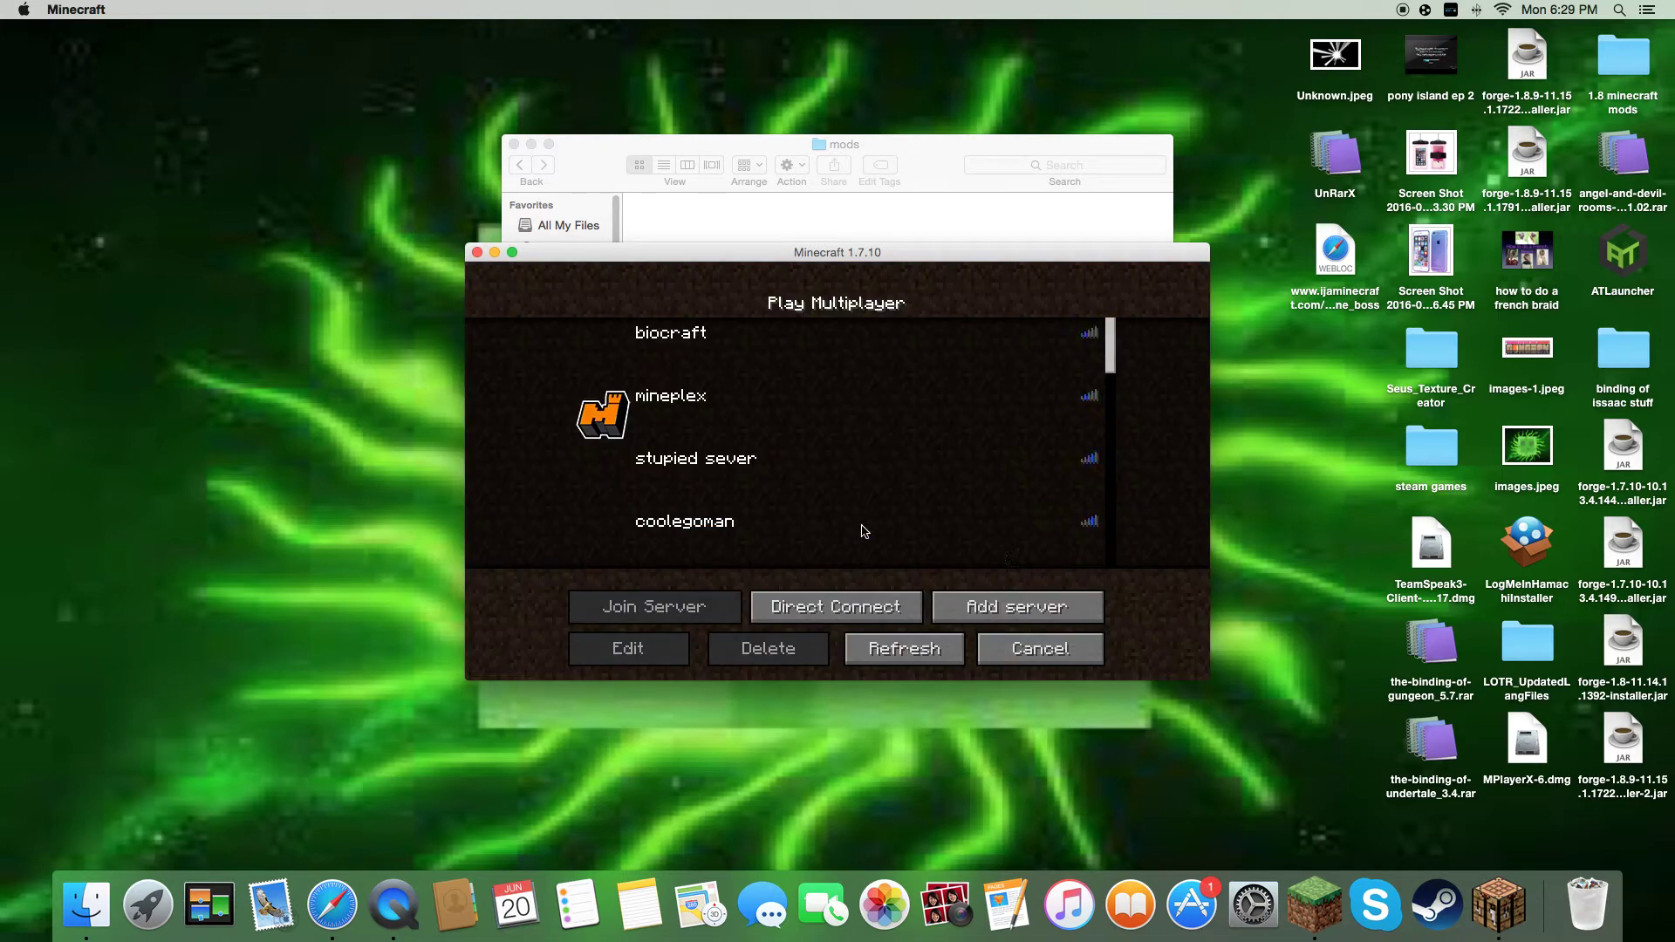
Step: Look through the multiplayer server list, select the pixey mon server, and return to the main menu without joining
drag(1113, 364, 1084, 510)
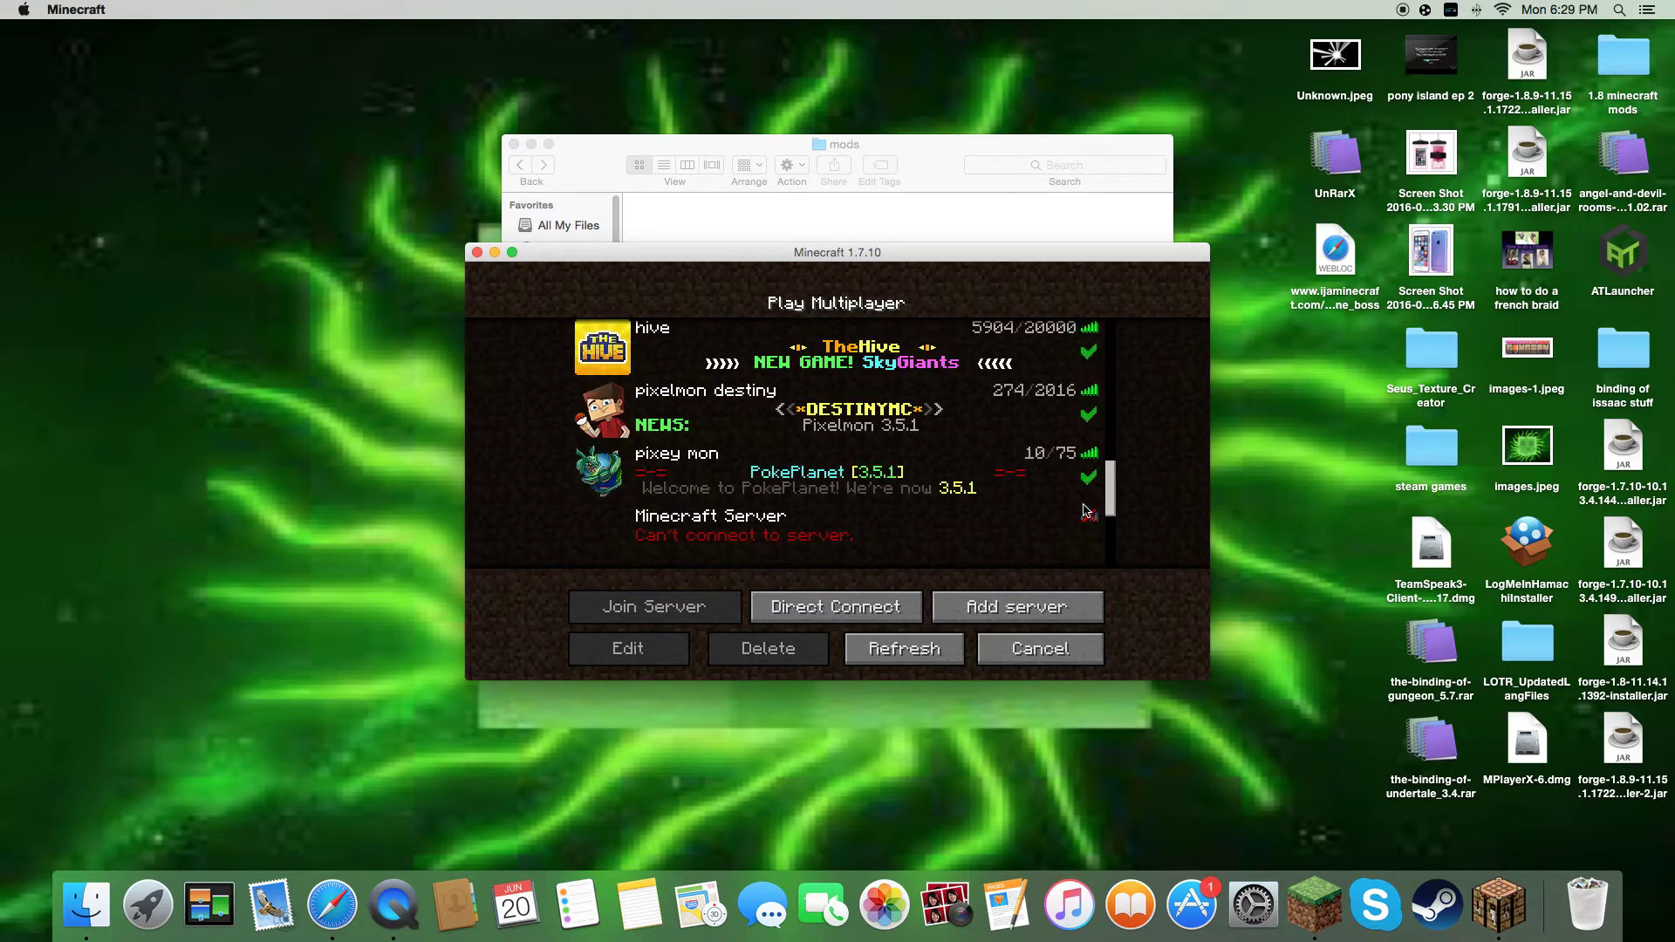
click(824, 489)
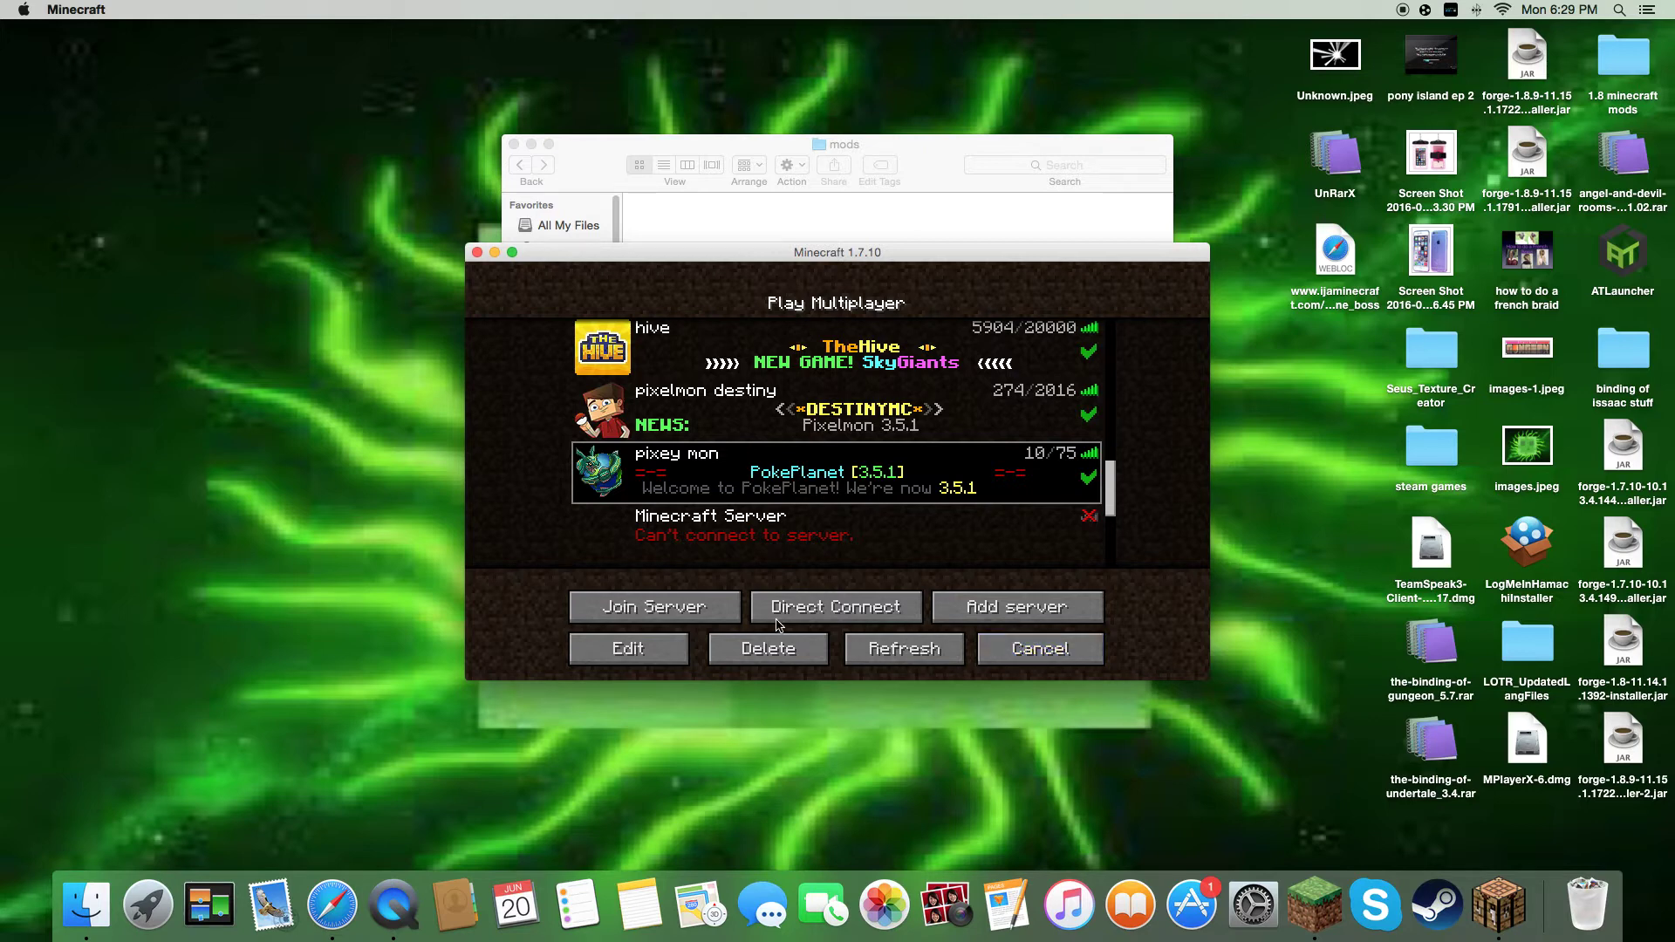
click(1064, 655)
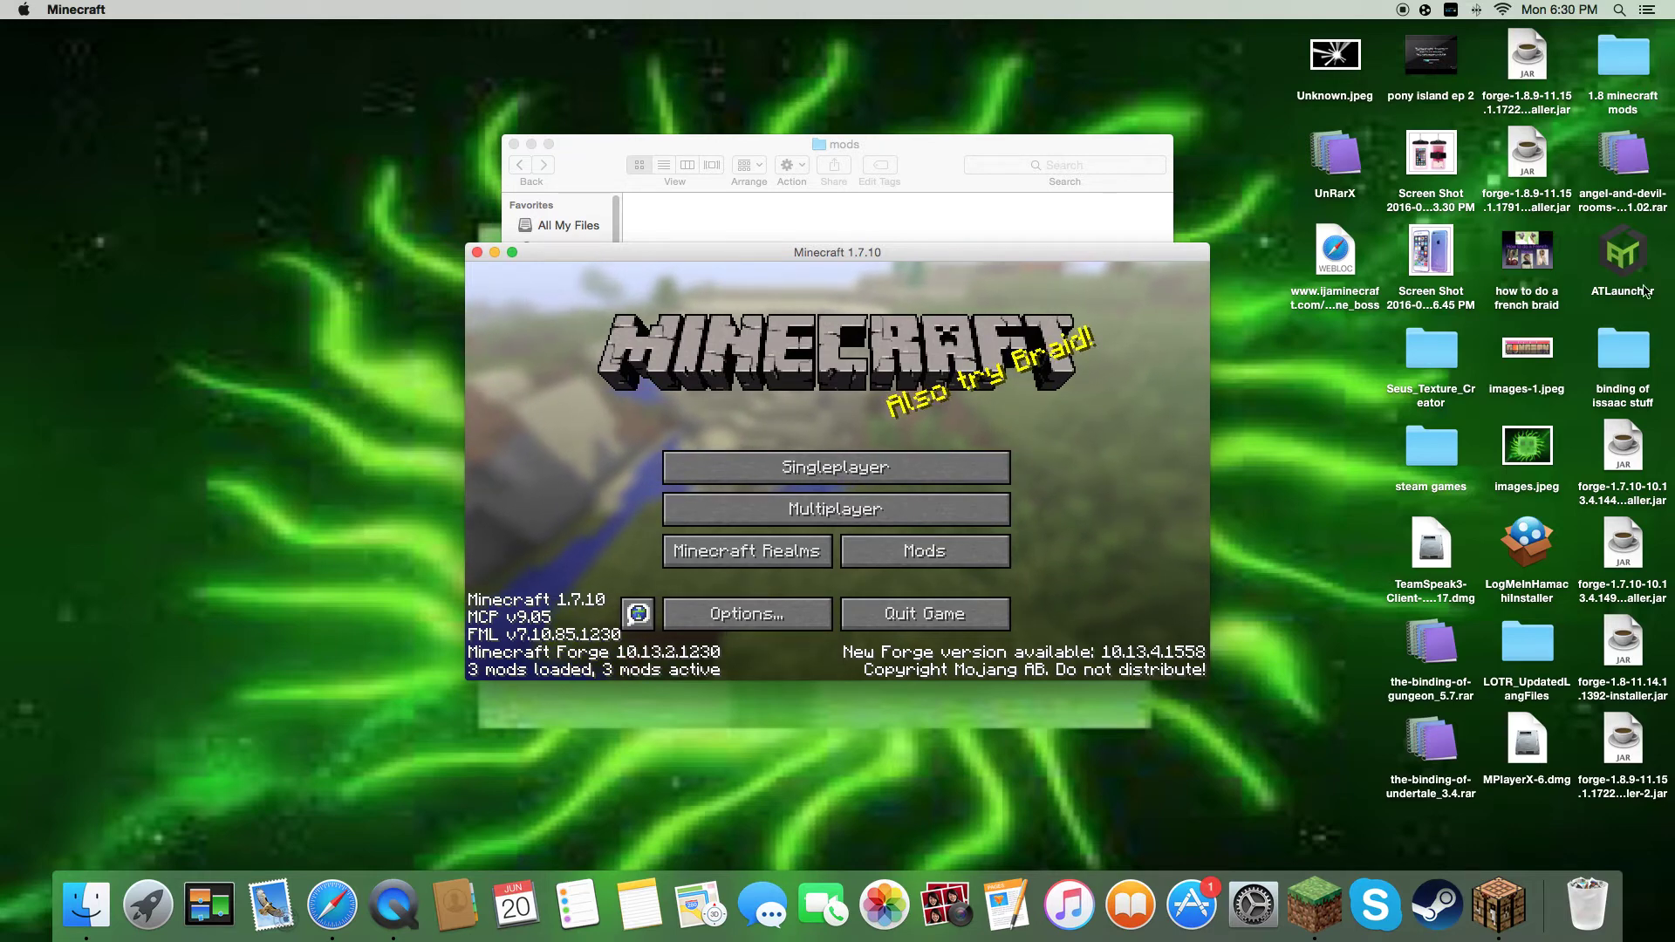
Step: Open the 1.8 minecraft mods folder on the desktop and show the file information of OptiFine_1.8.0_HD_U_D3.jar
double_click(1624, 70)
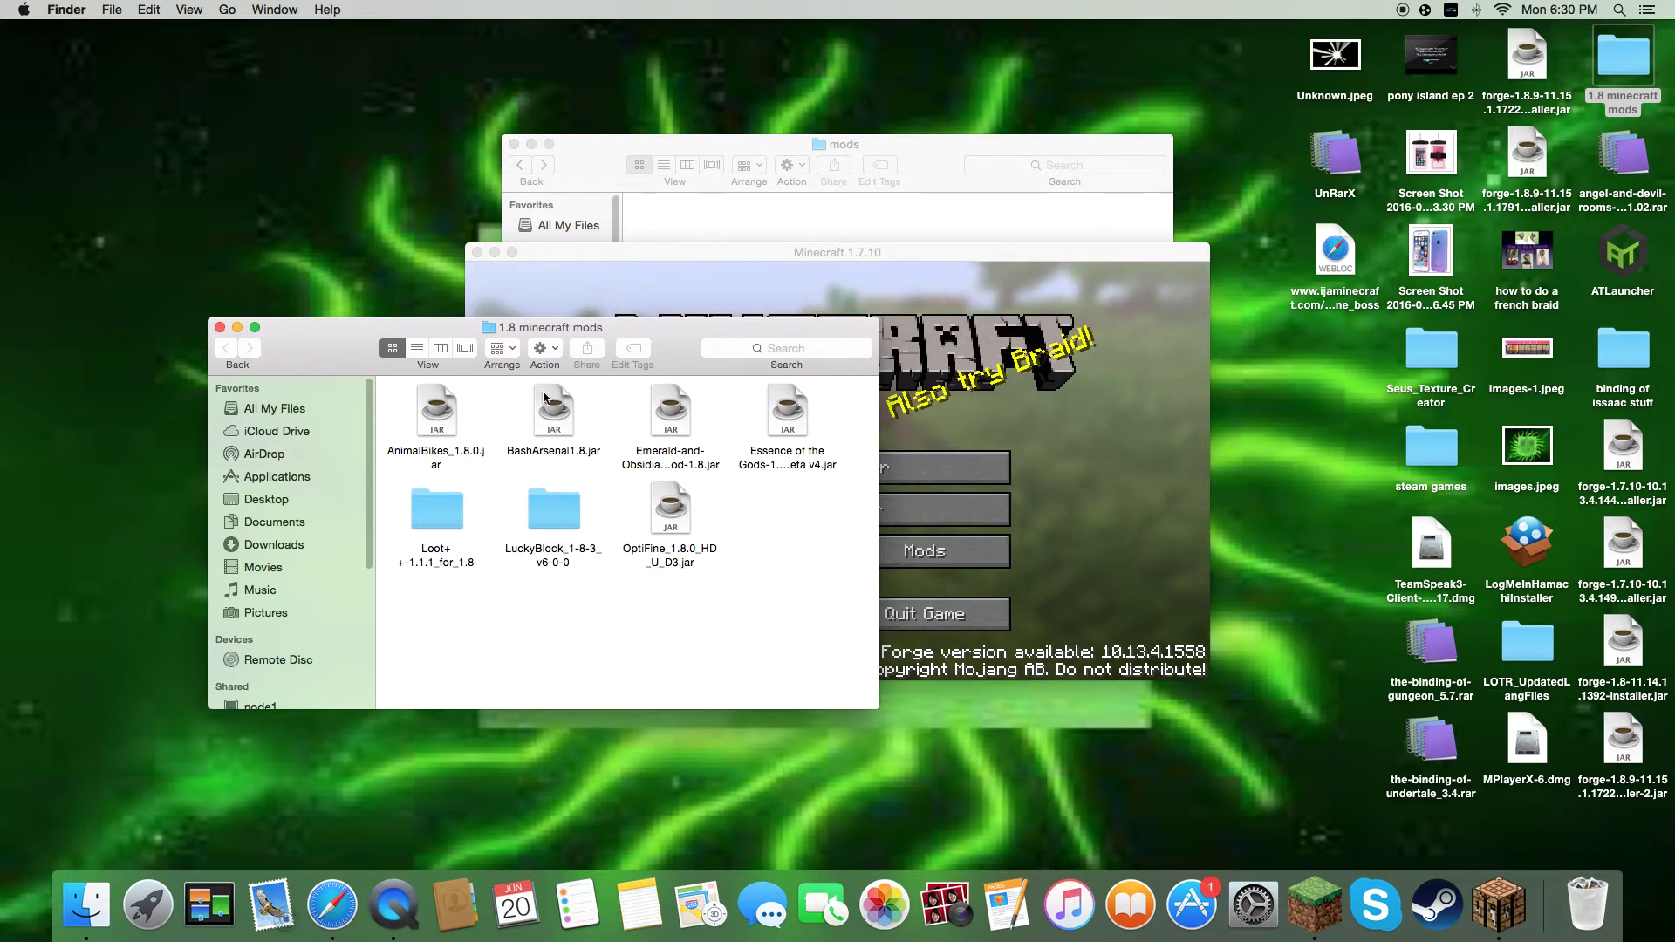
key(super+a)
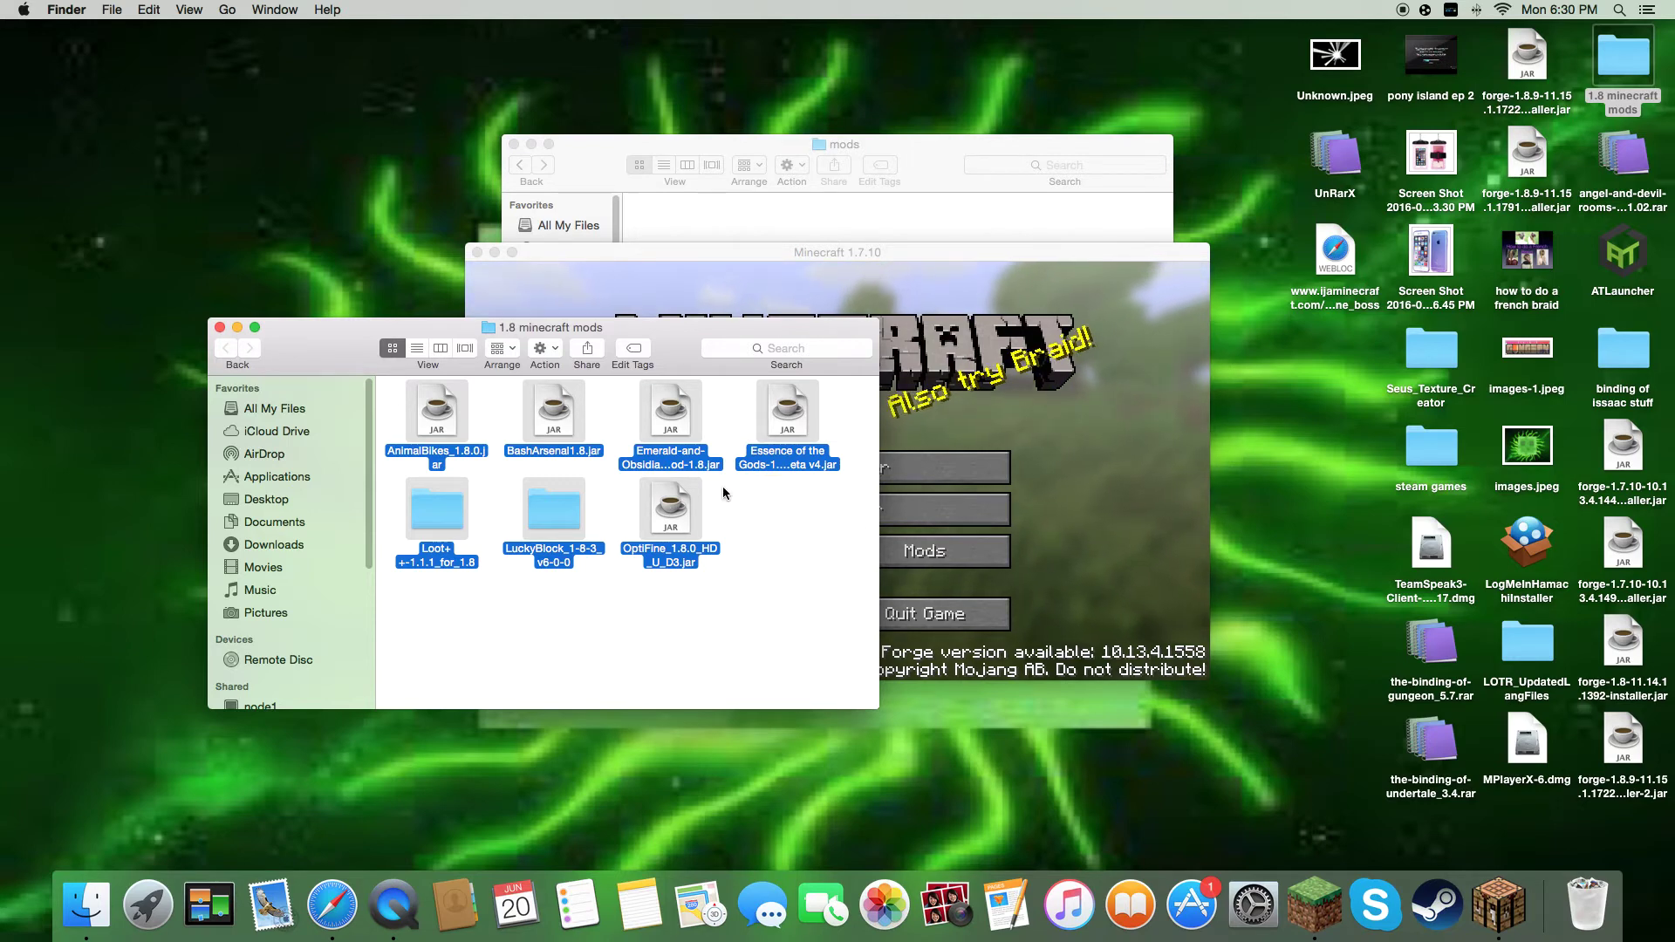
right_click(663, 513)
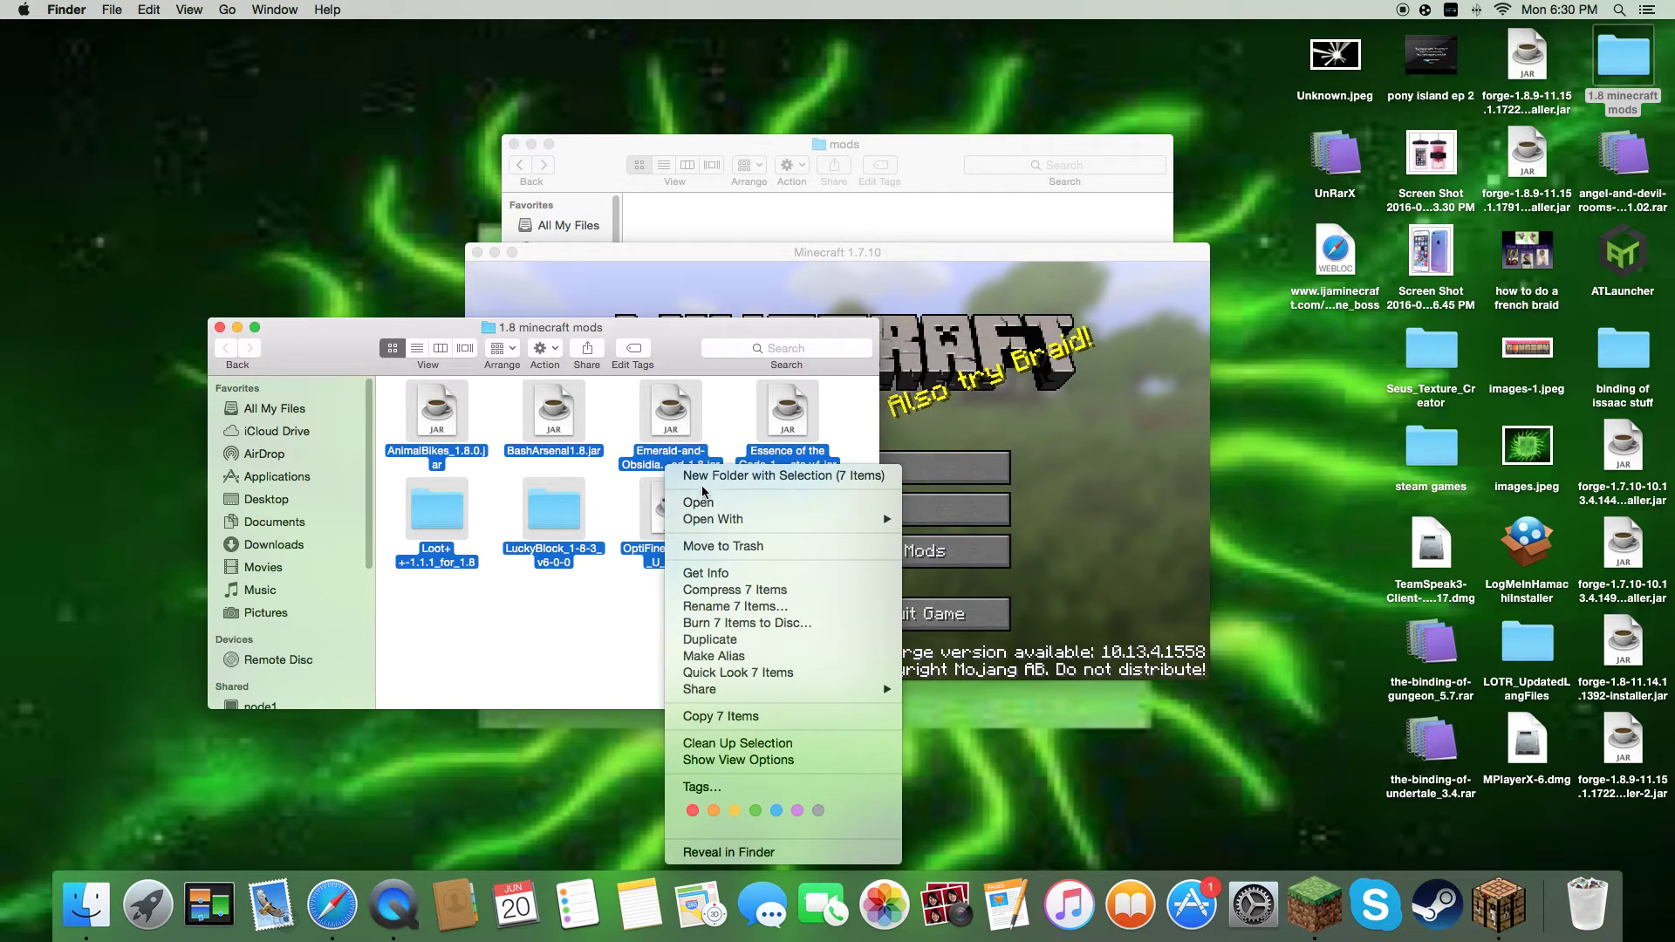
click(651, 517)
click(750, 616)
right_click(676, 509)
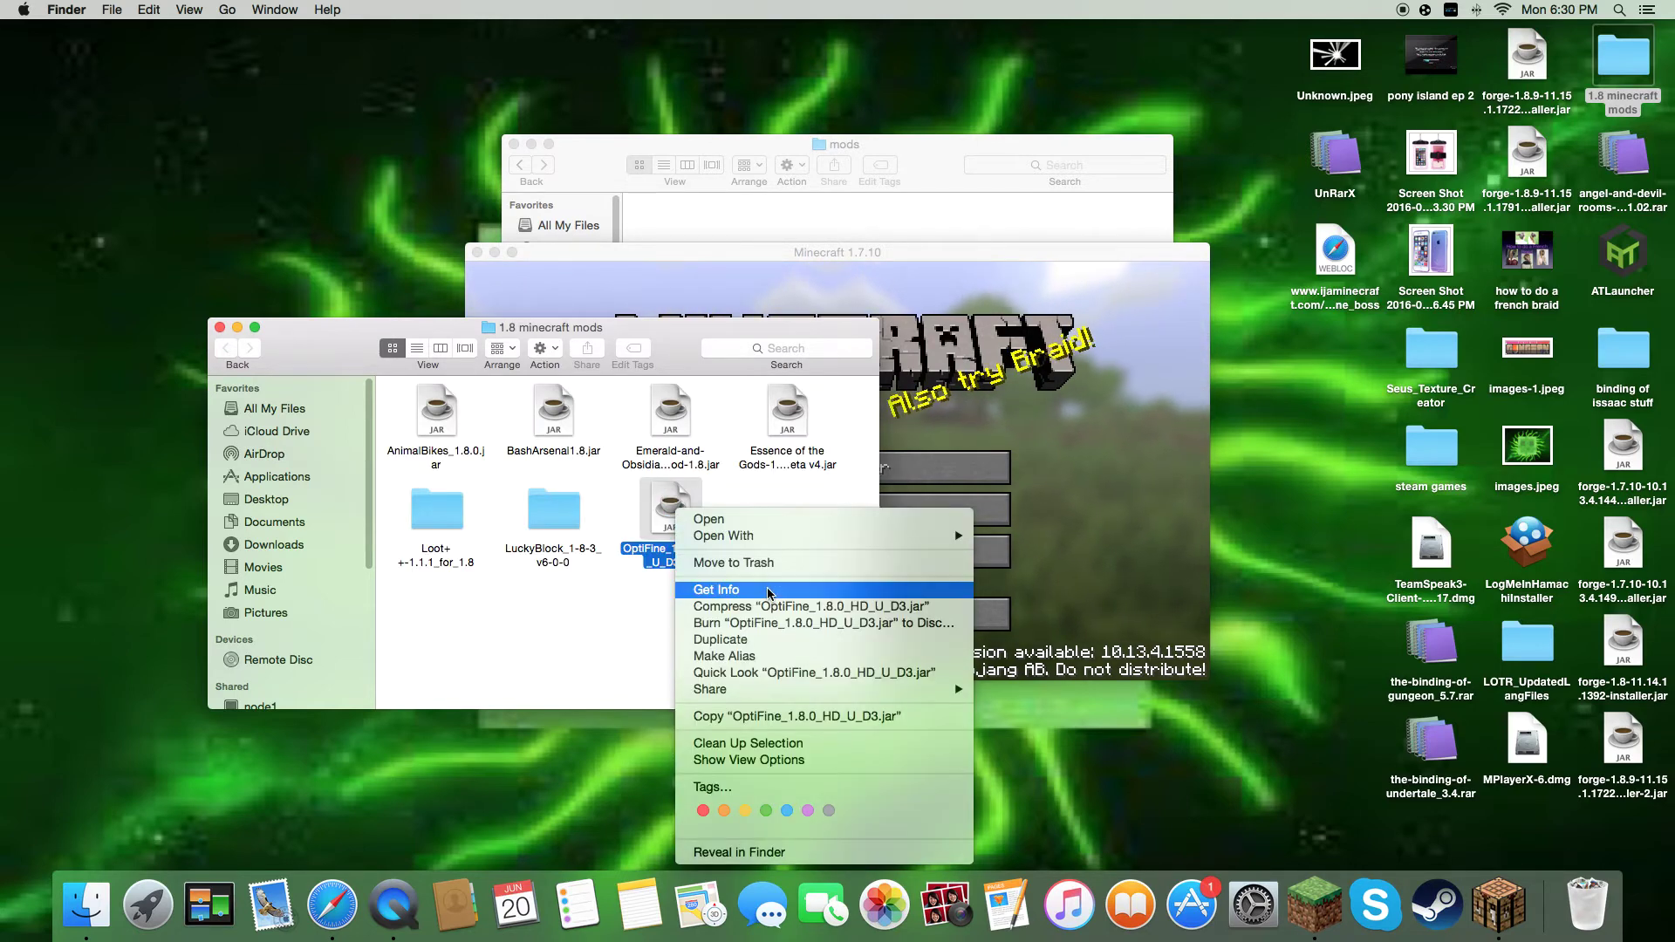
click(724, 590)
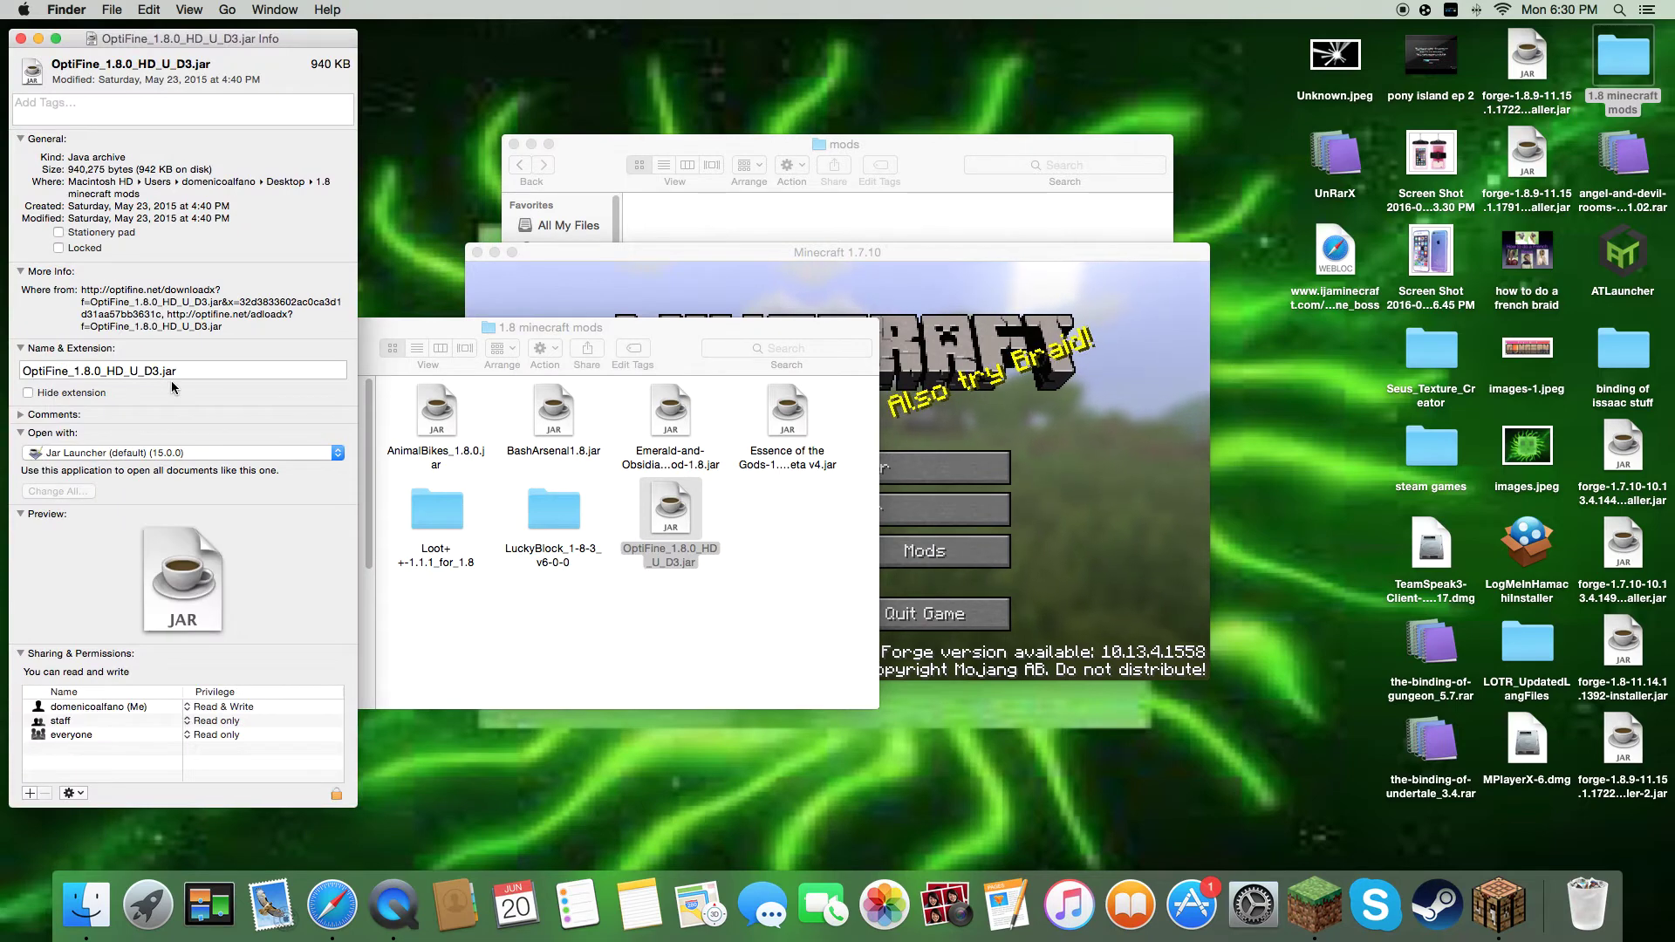
Step: Try to change the OptiFine file's extension to .zip, decline the extension change, and close its file information
click(191, 370)
key(BackSpace)
key(BackSpace)
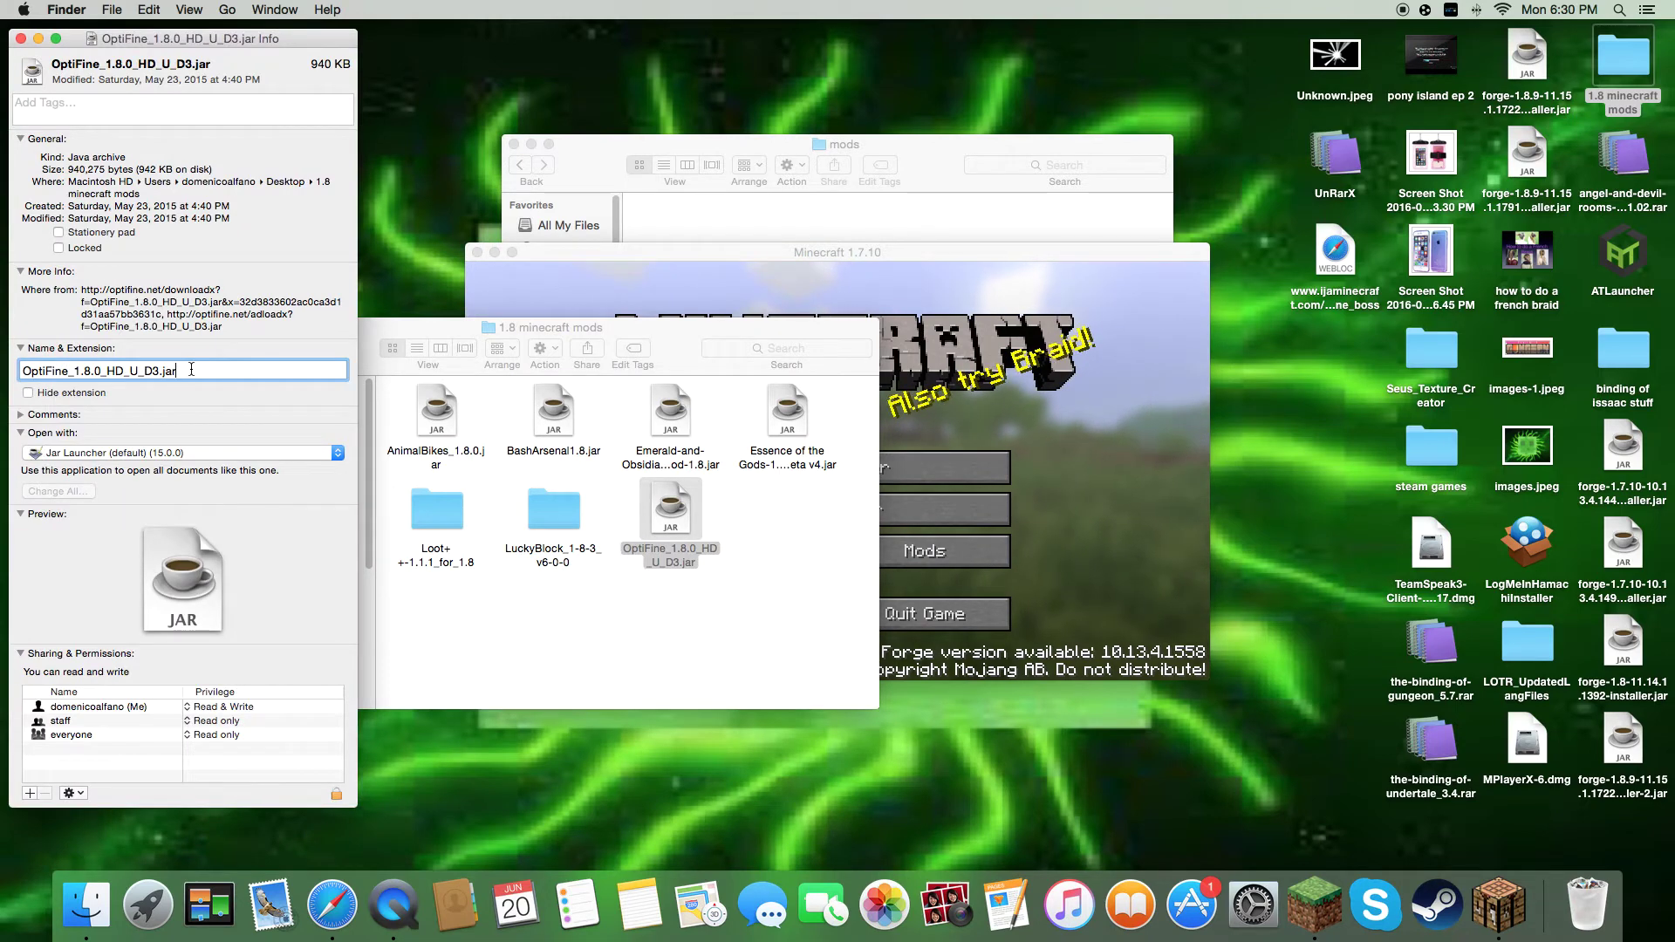
key(BackSpace)
text(zip)
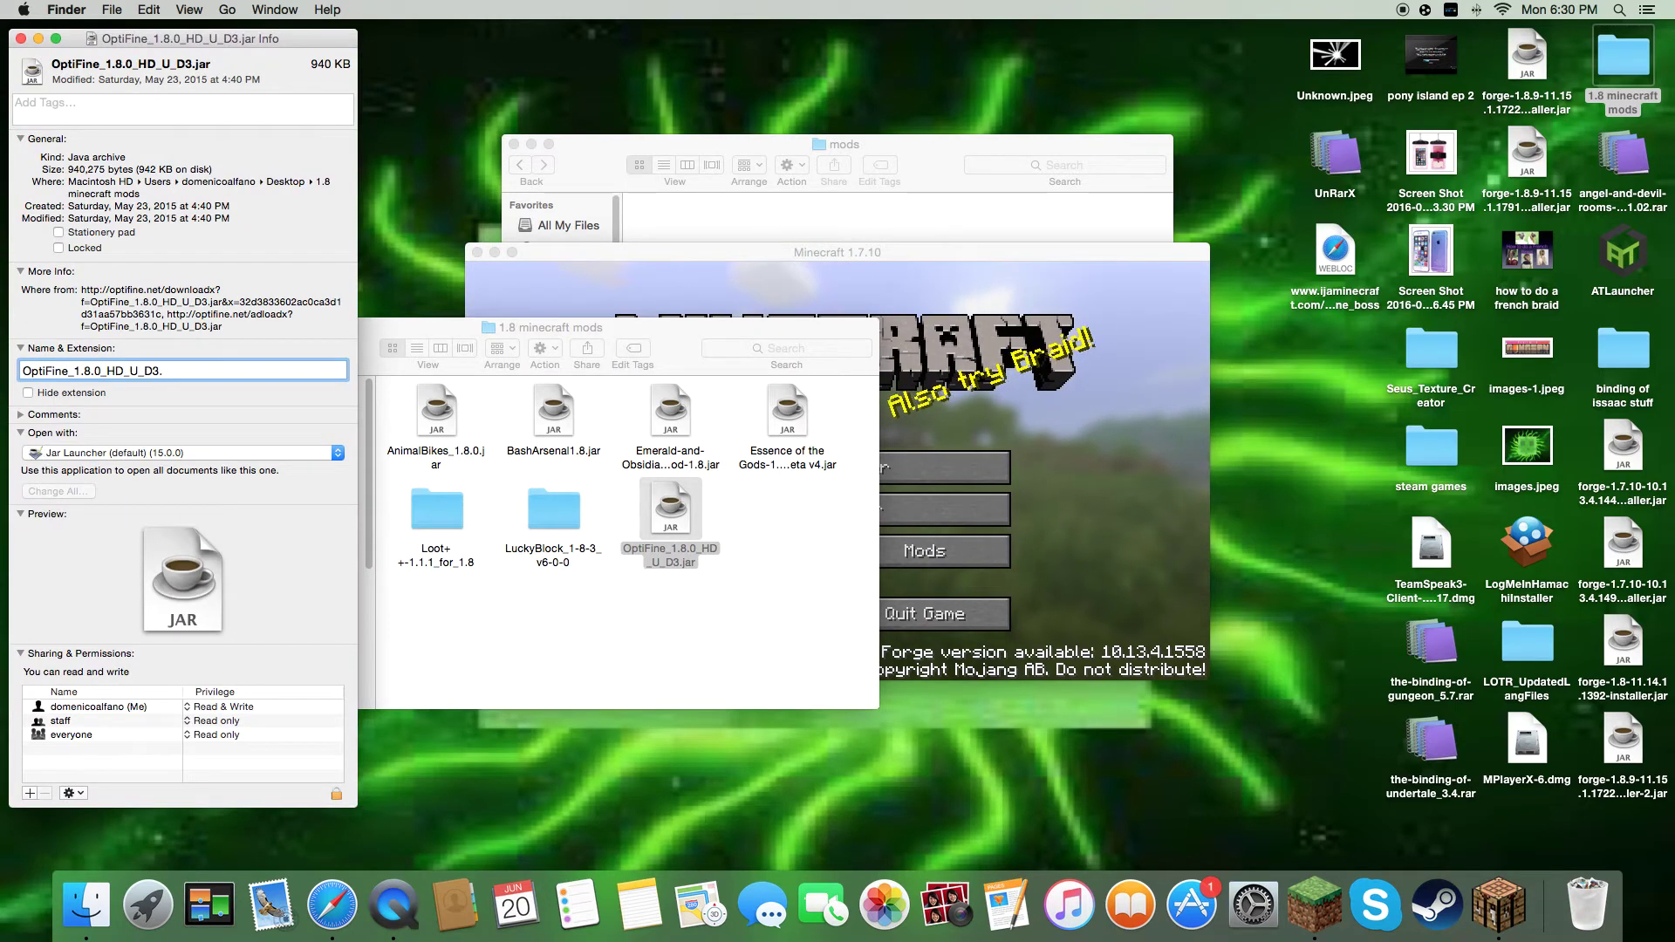
key(Return)
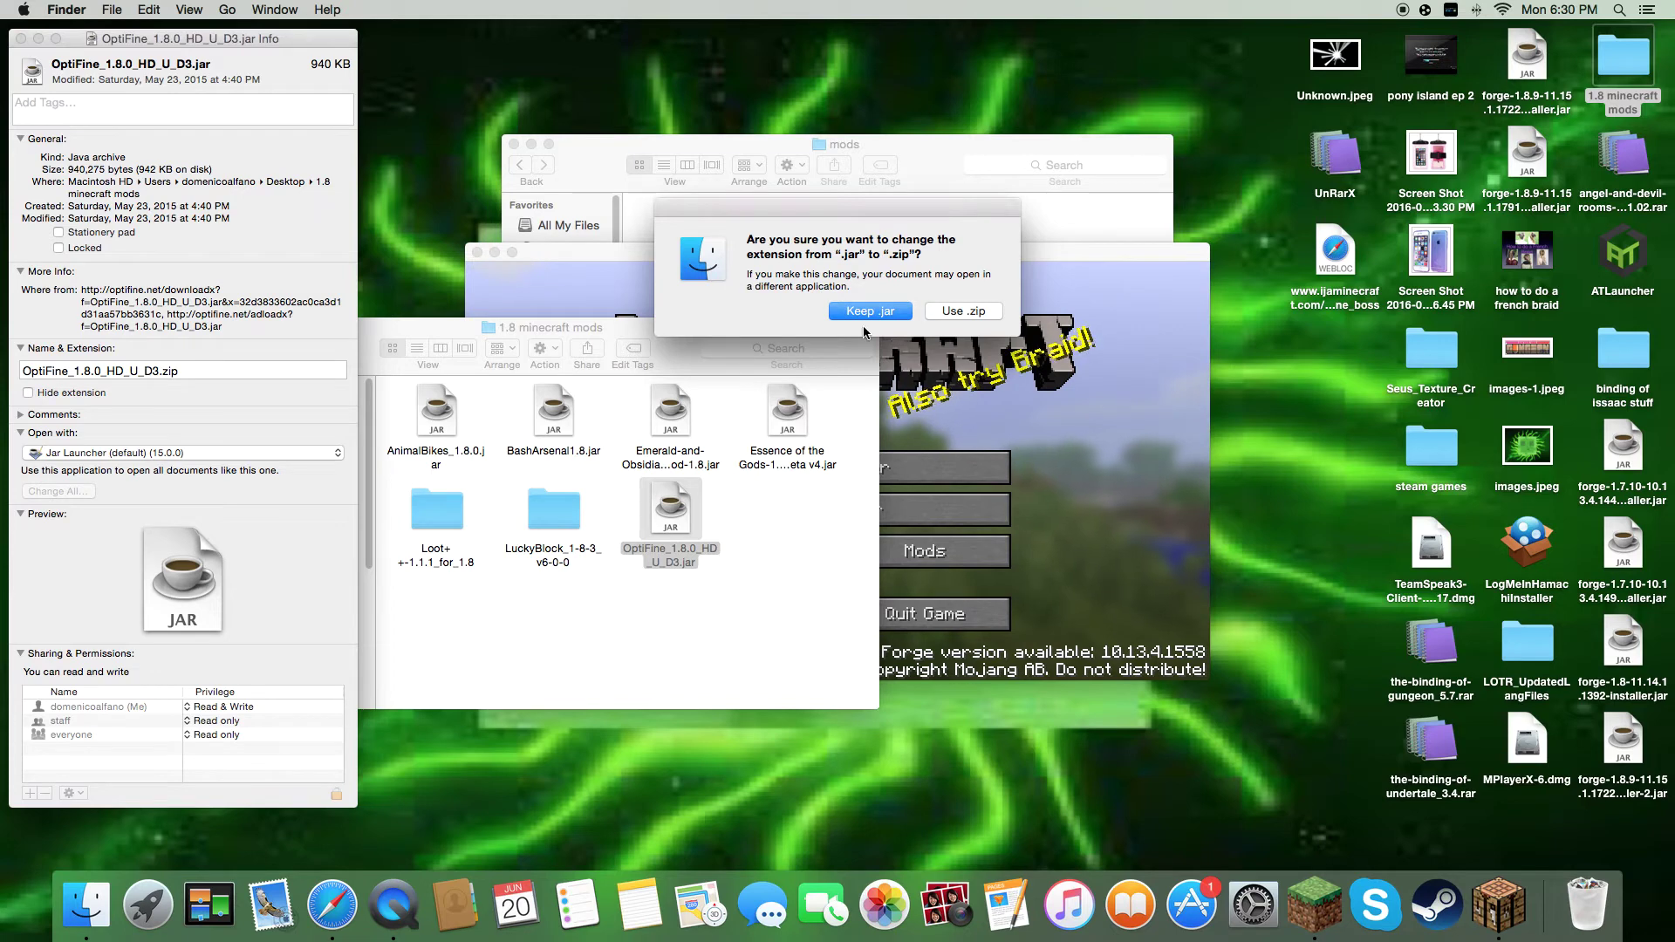
key(Escape)
key(super+w)
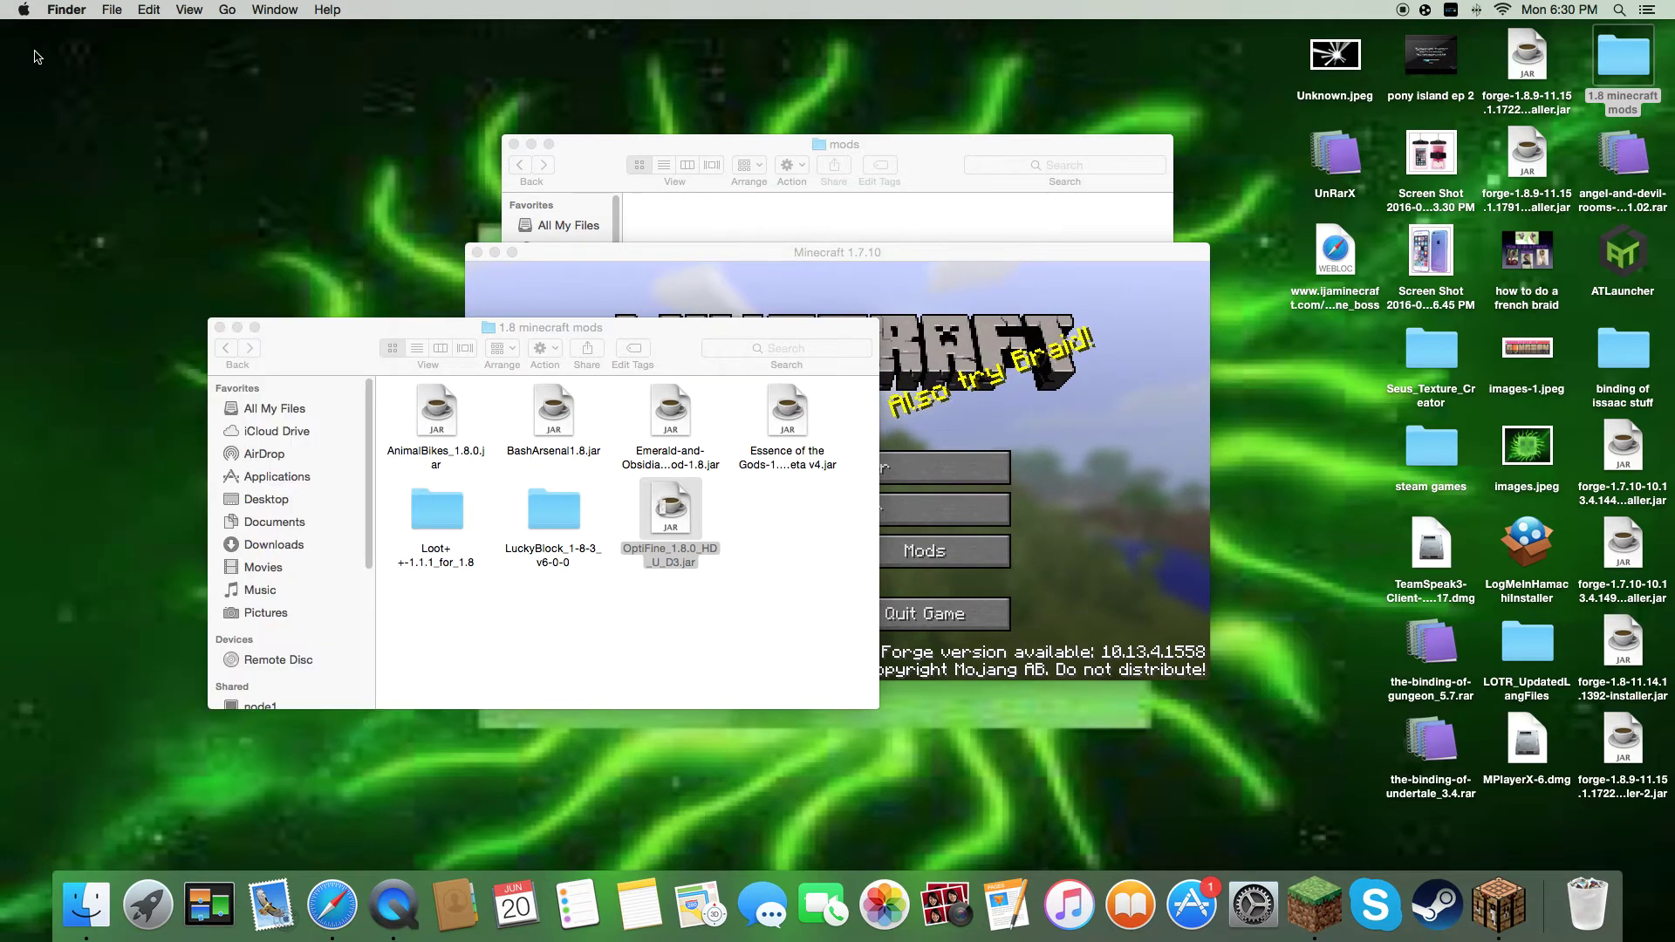
key(Return)
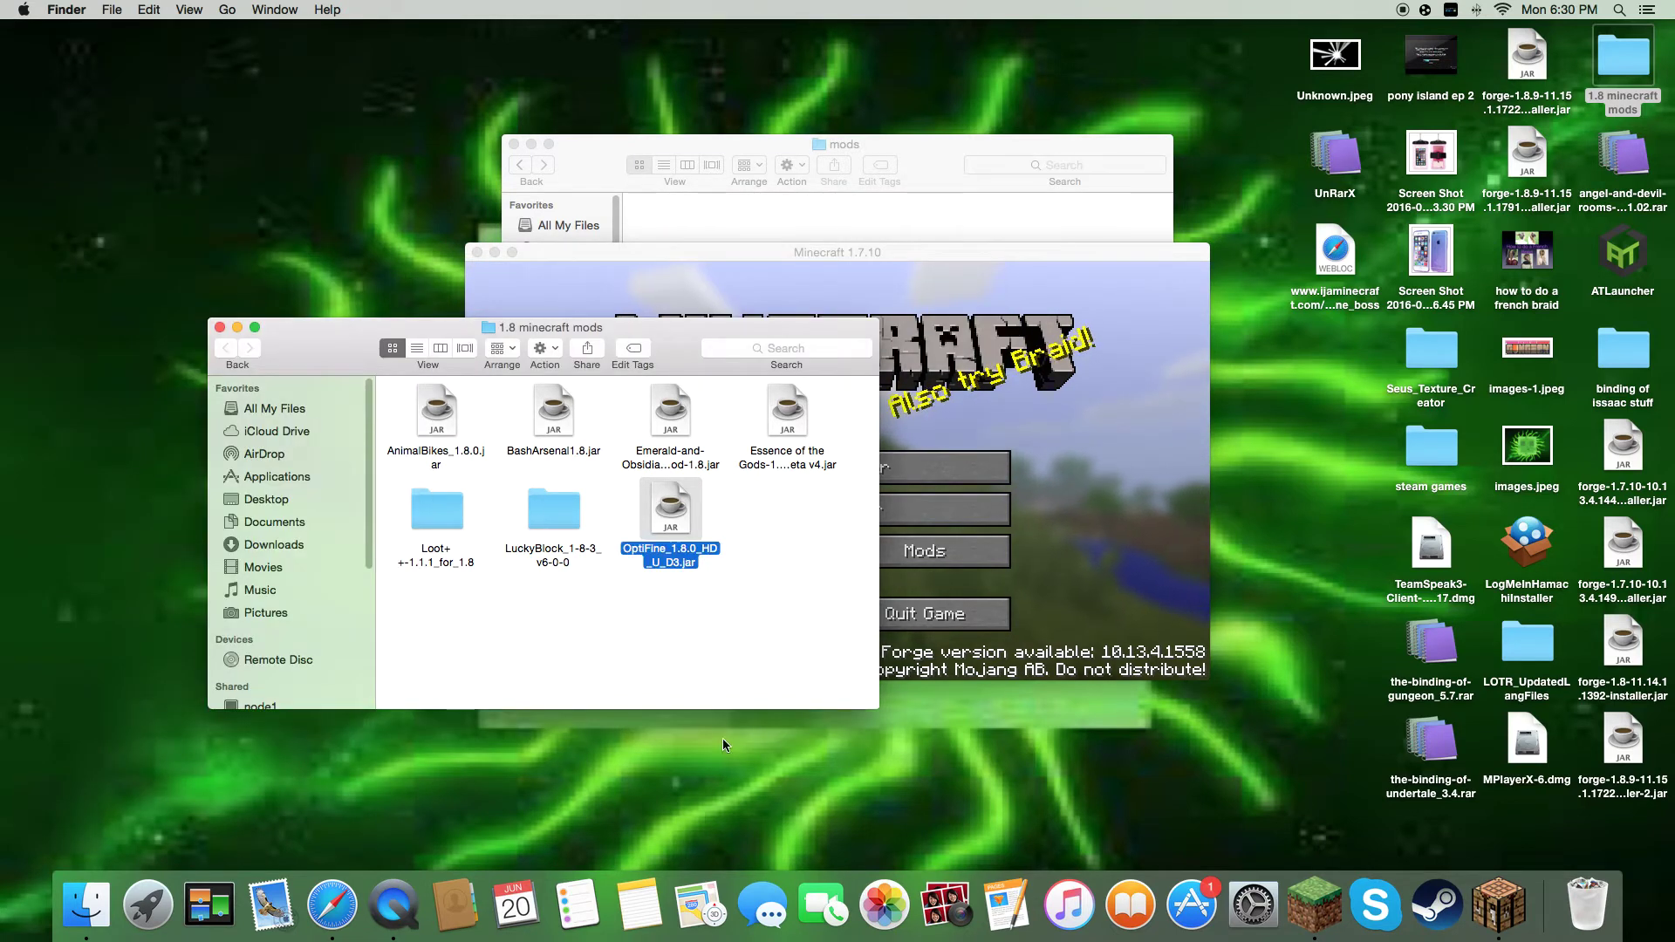
Step: Close the 1.8 minecraft mods and mods folder windows and quit the running Minecraft 1.7.10 game
click(220, 327)
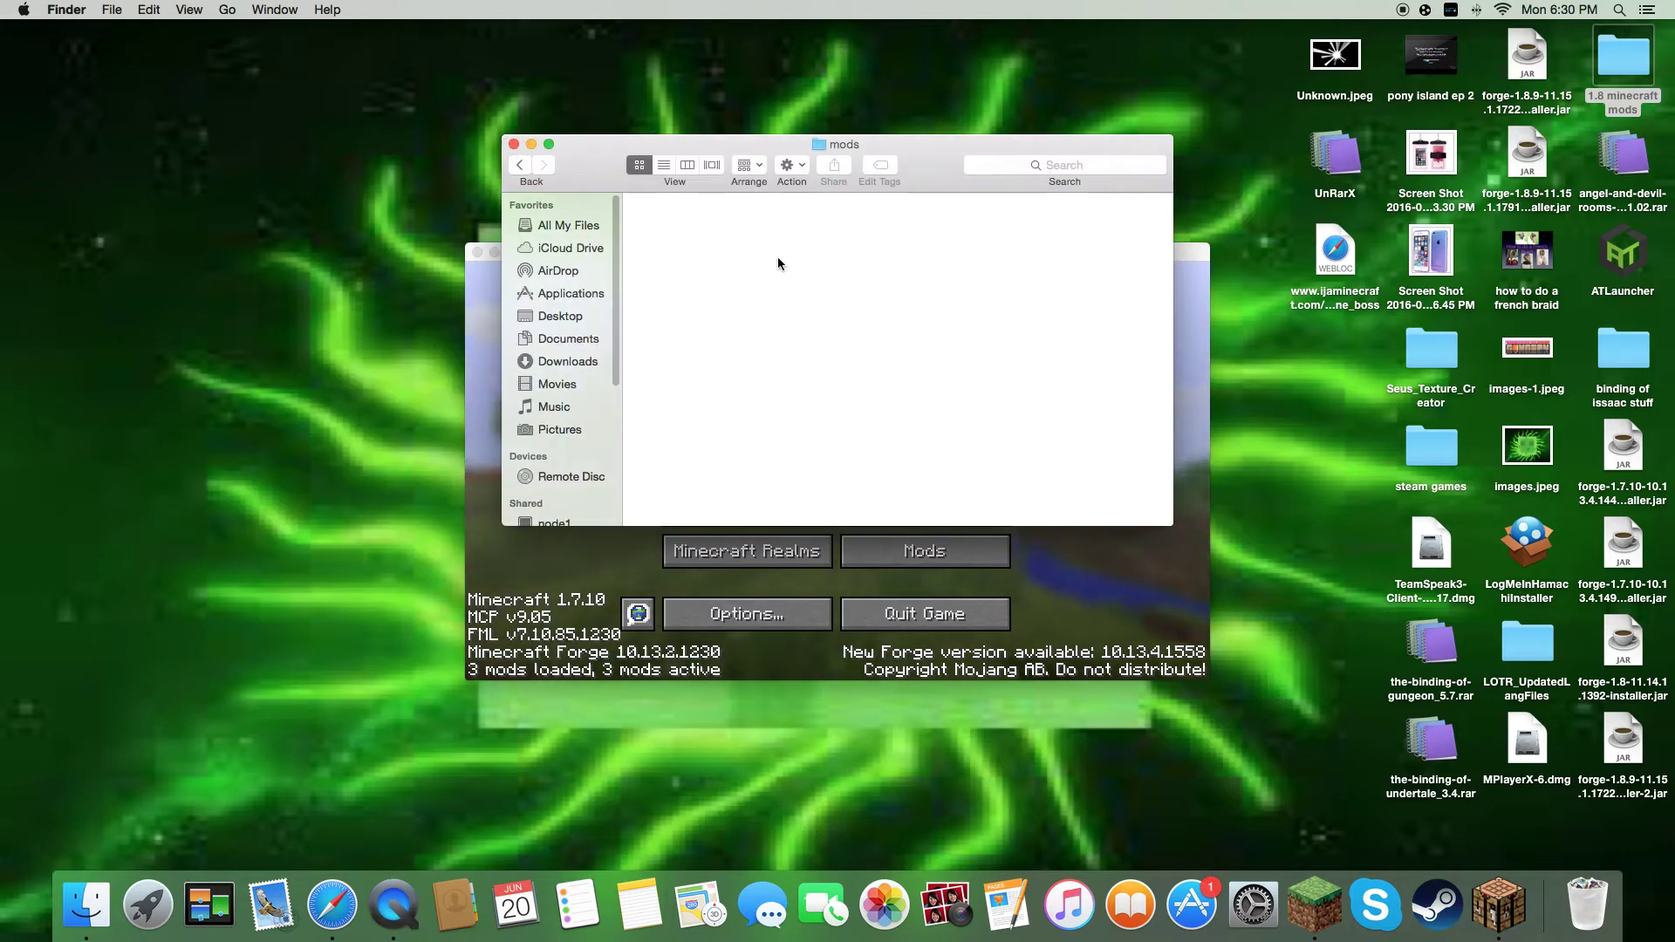
click(531, 144)
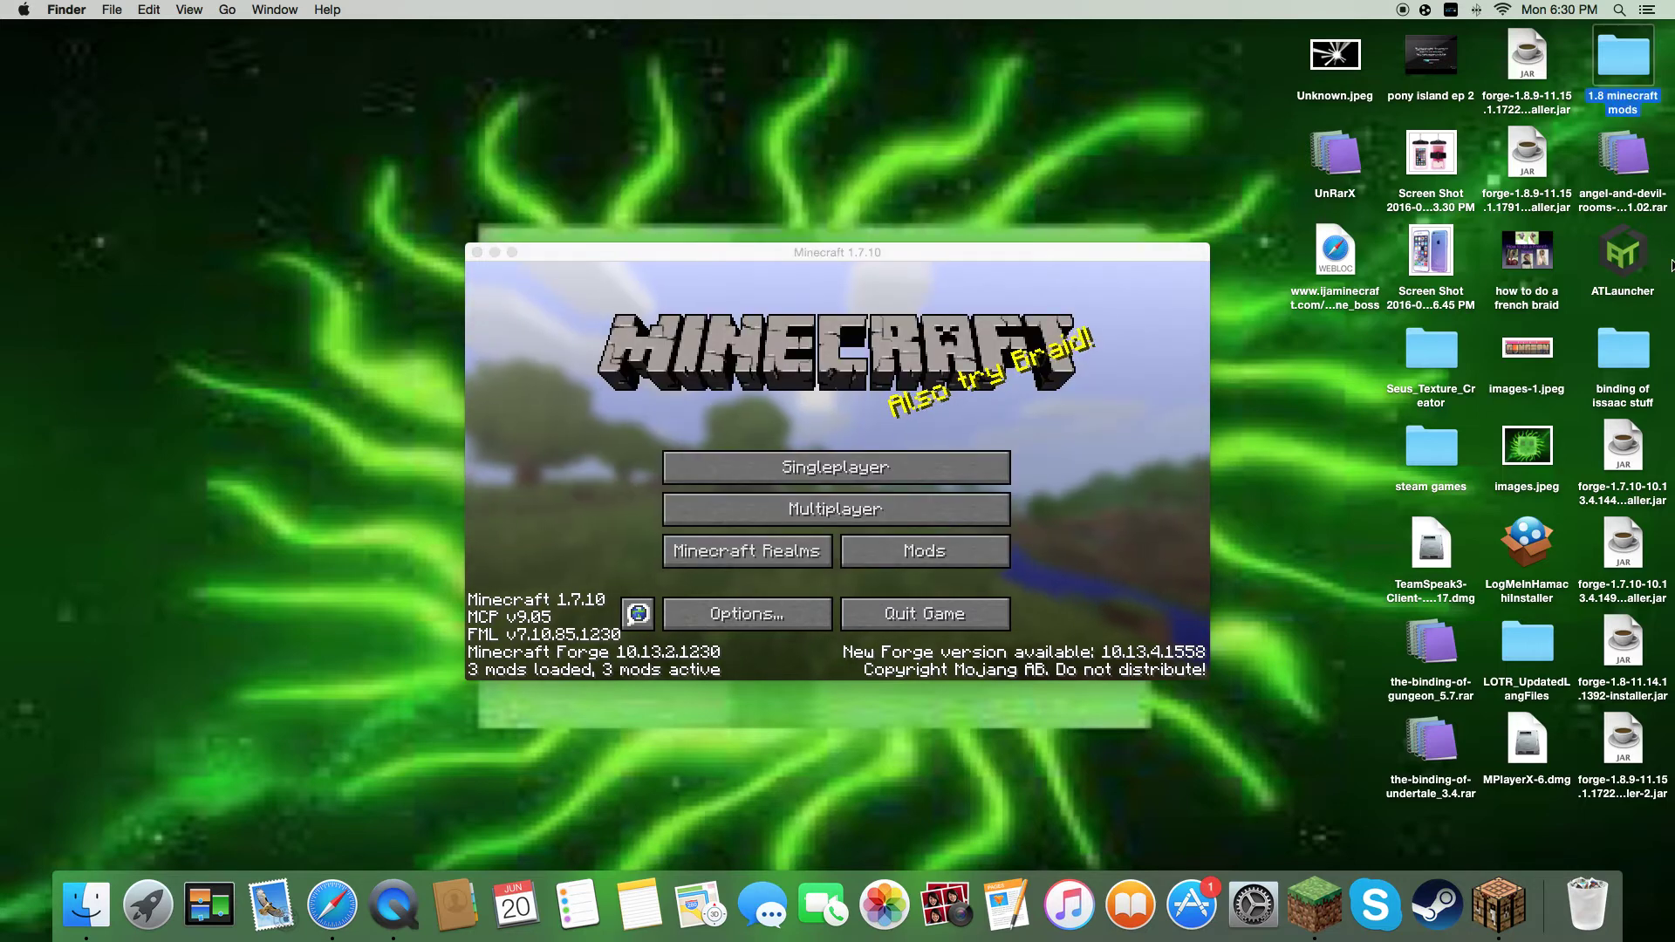
click(959, 614)
Step: Open a new Finder window and go to the mods folder inside the minecraft folder
click(79, 903)
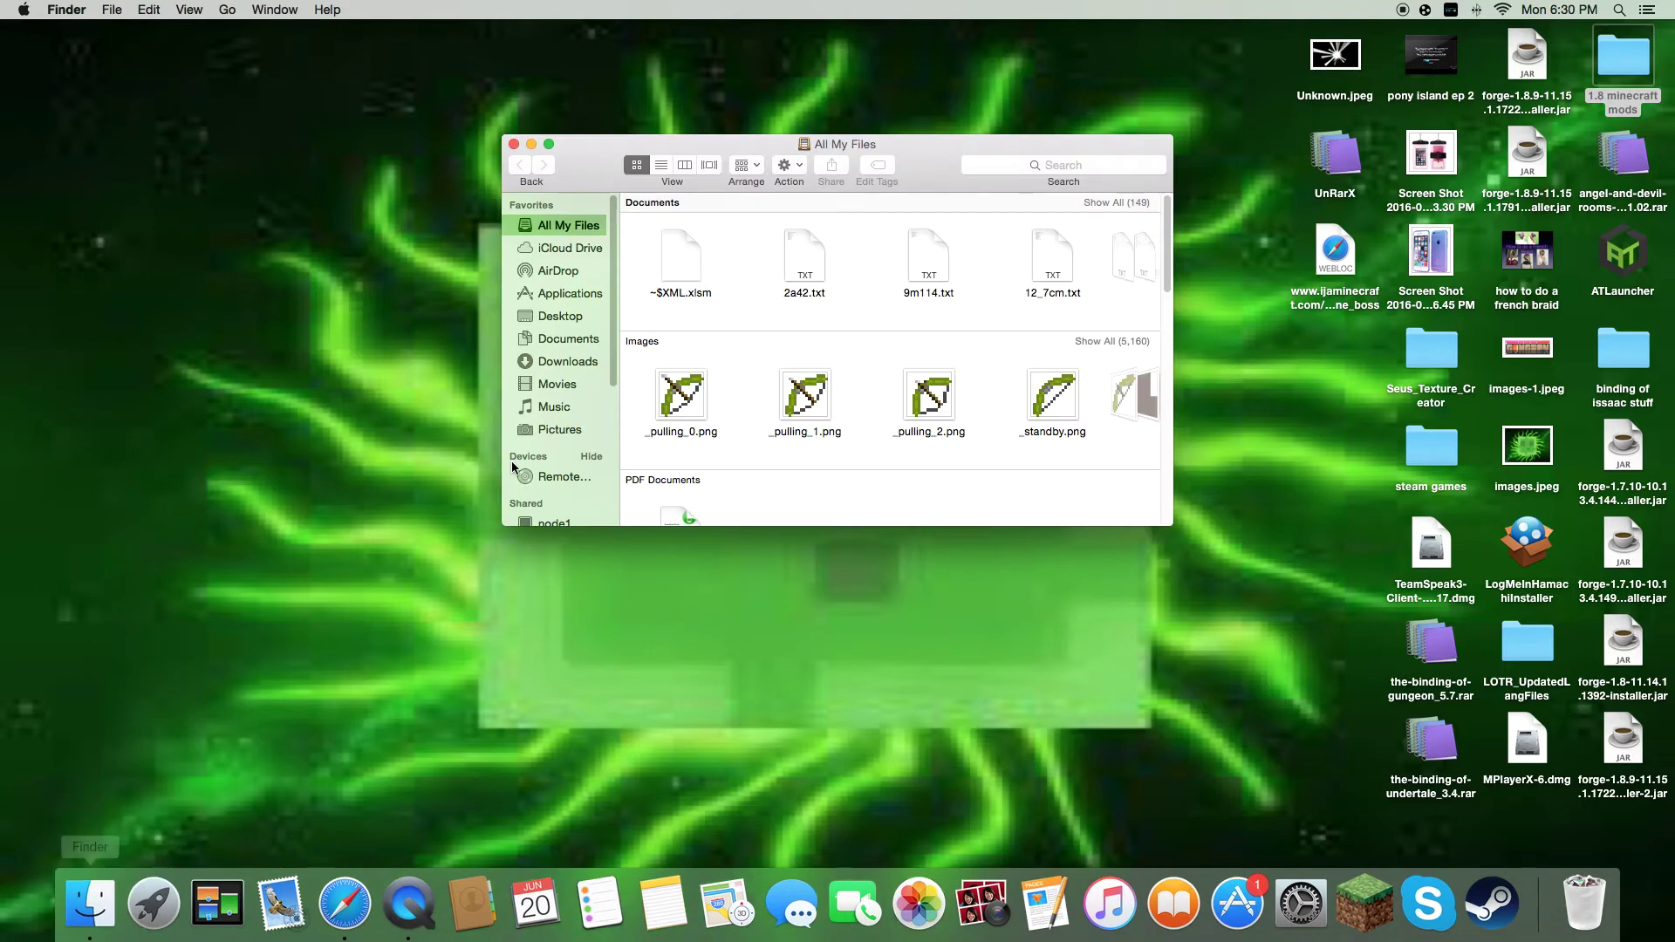
key(super+shift+g)
double_click(790, 249)
double_click(795, 366)
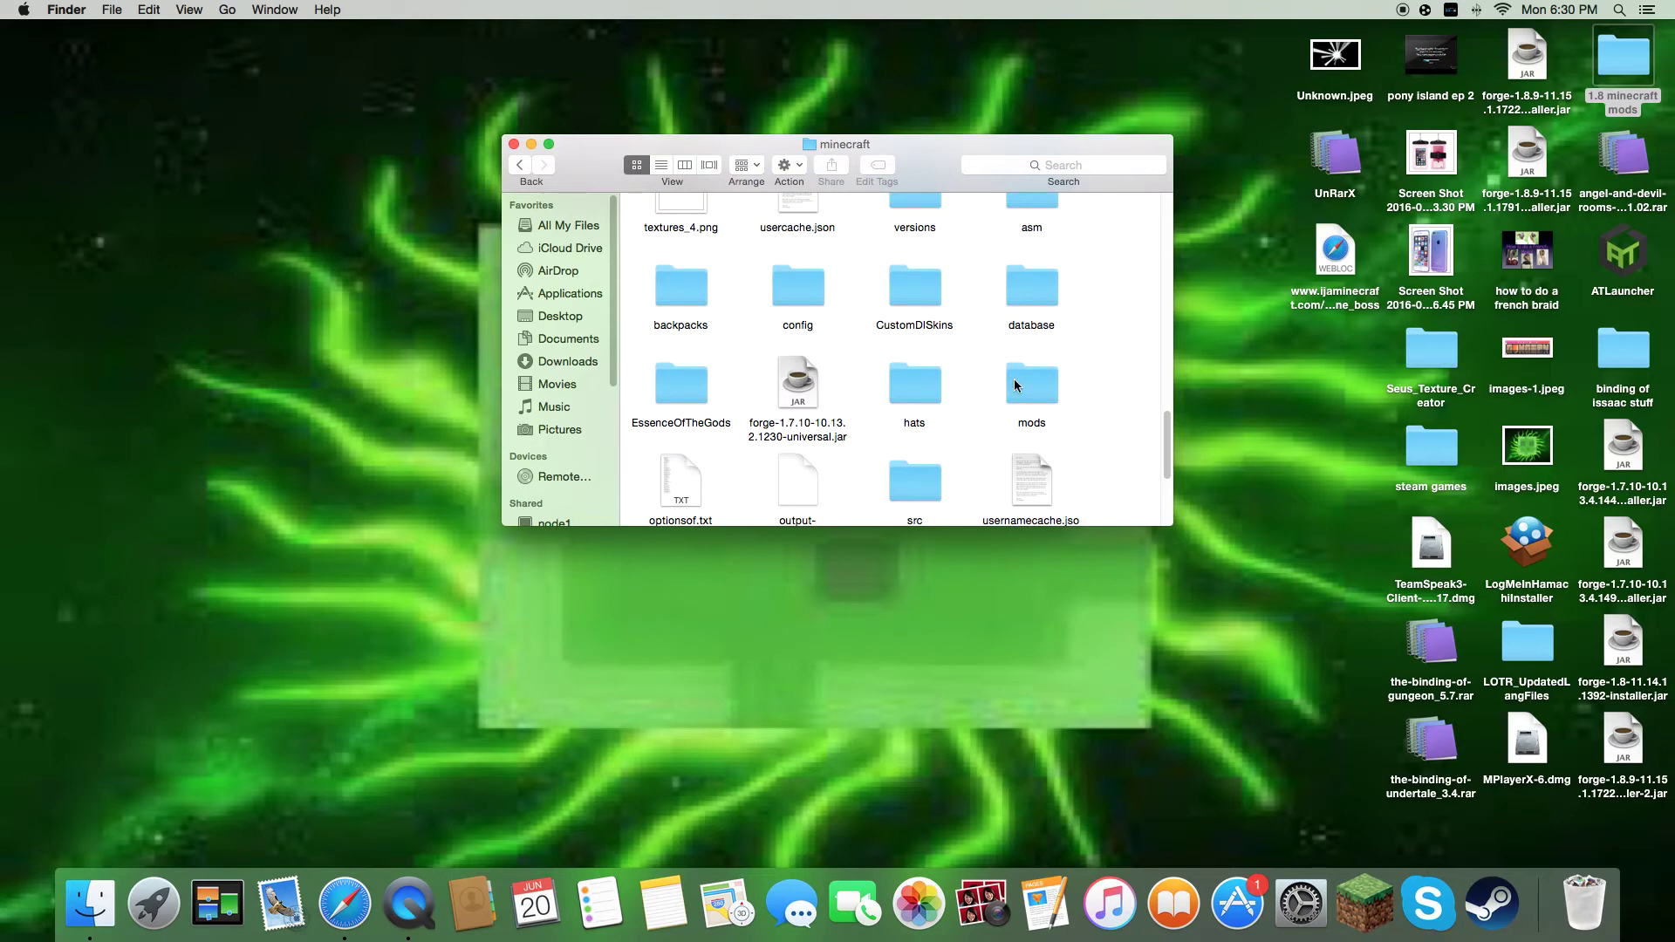
double_click(1015, 385)
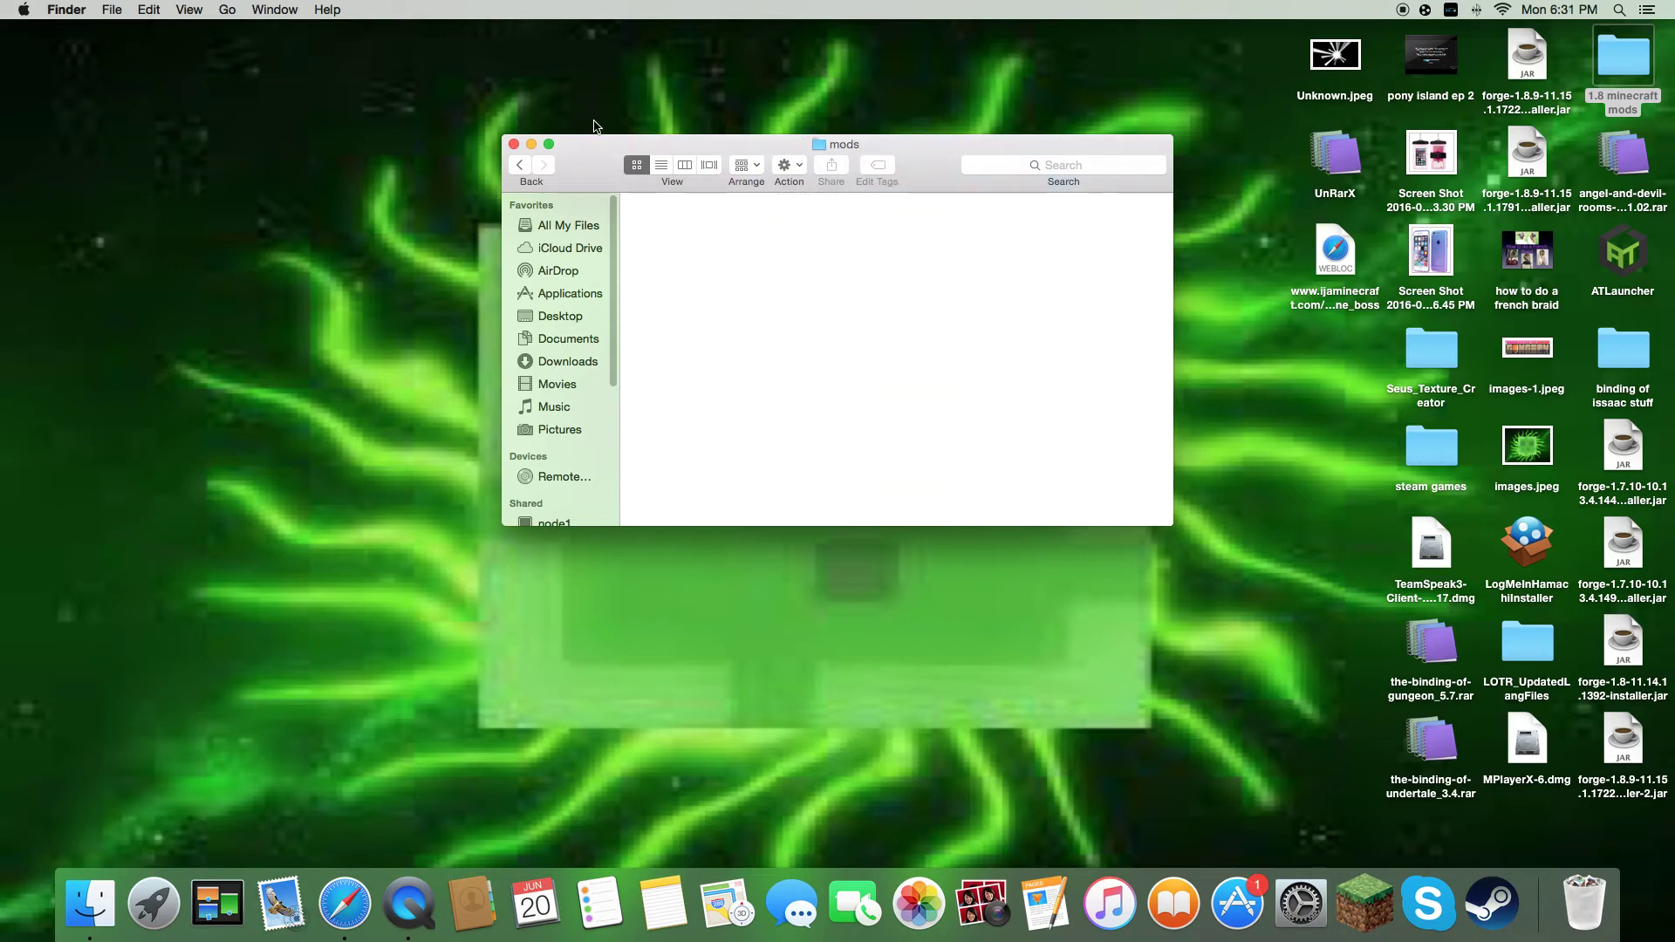
Step: Move all mod files and folders from the desktop's 1.8 minecraft mods folder into the minecraft mods folder
double_click(1603, 86)
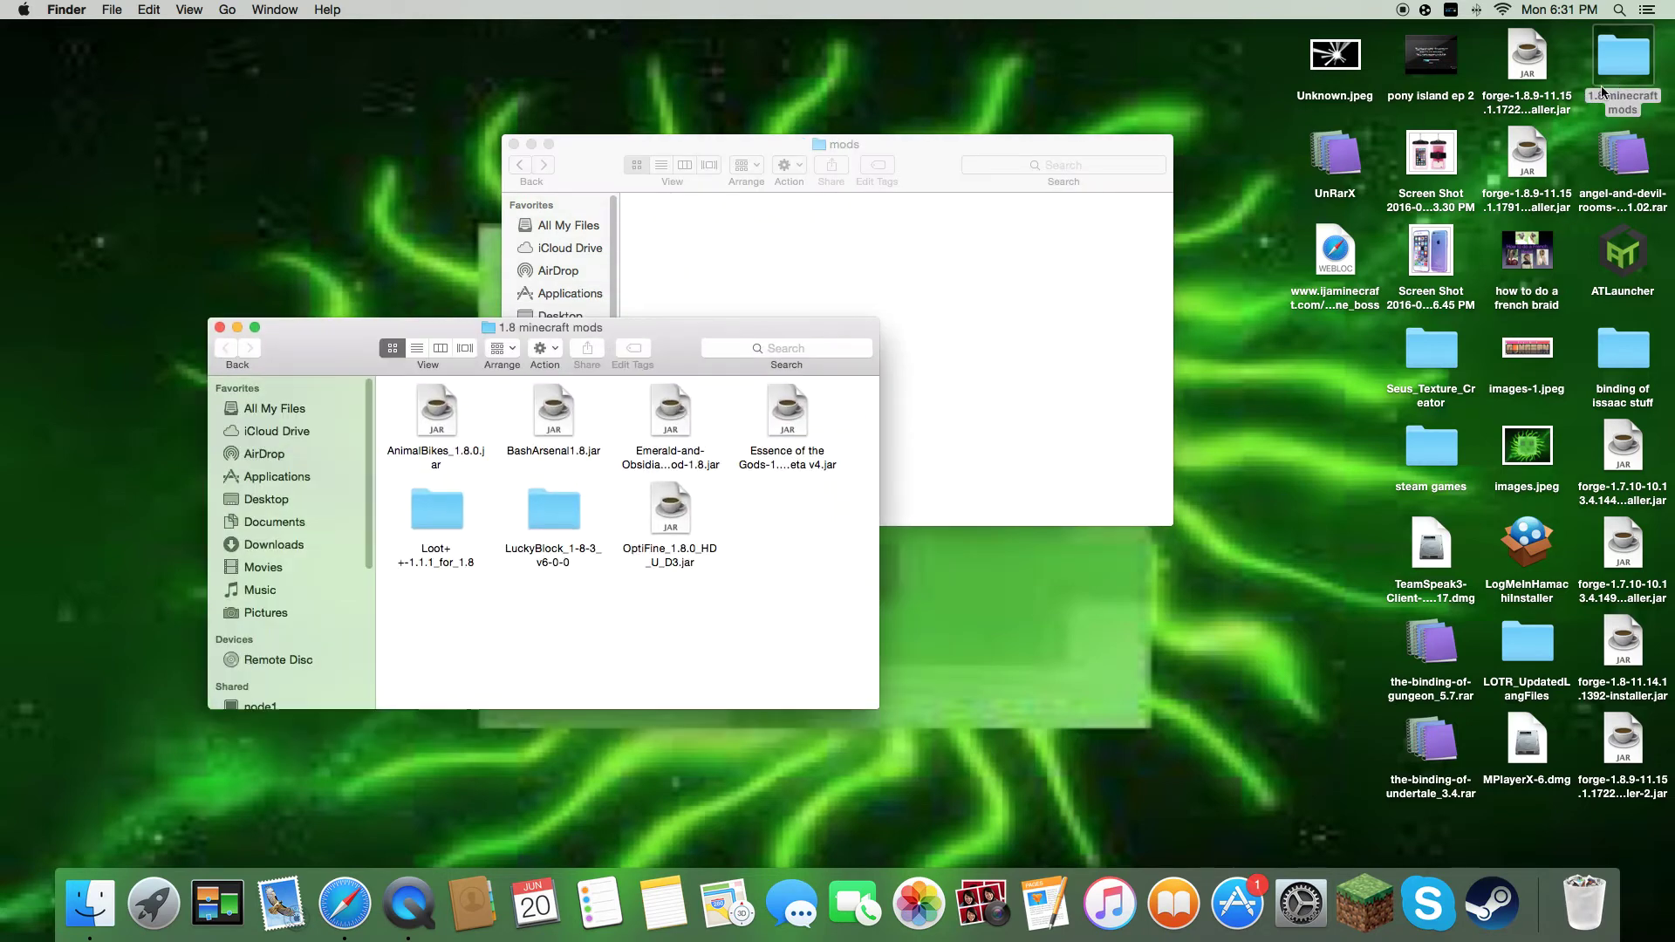
drag(398, 401, 683, 555)
drag(698, 436, 1081, 393)
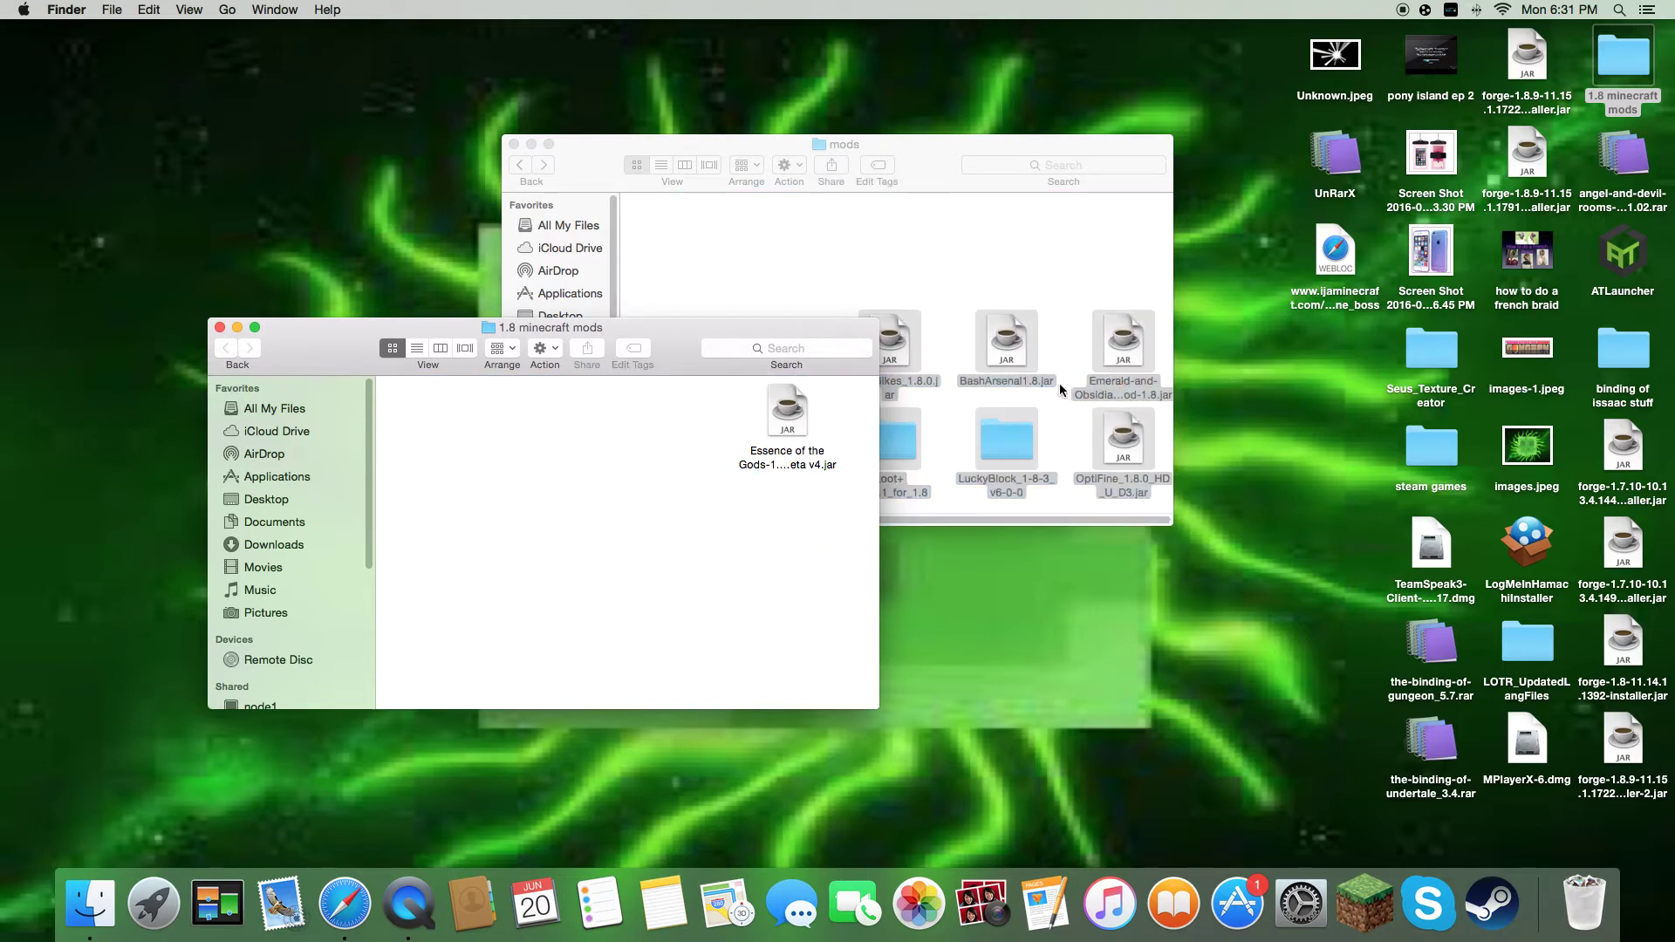
drag(787, 414, 1004, 262)
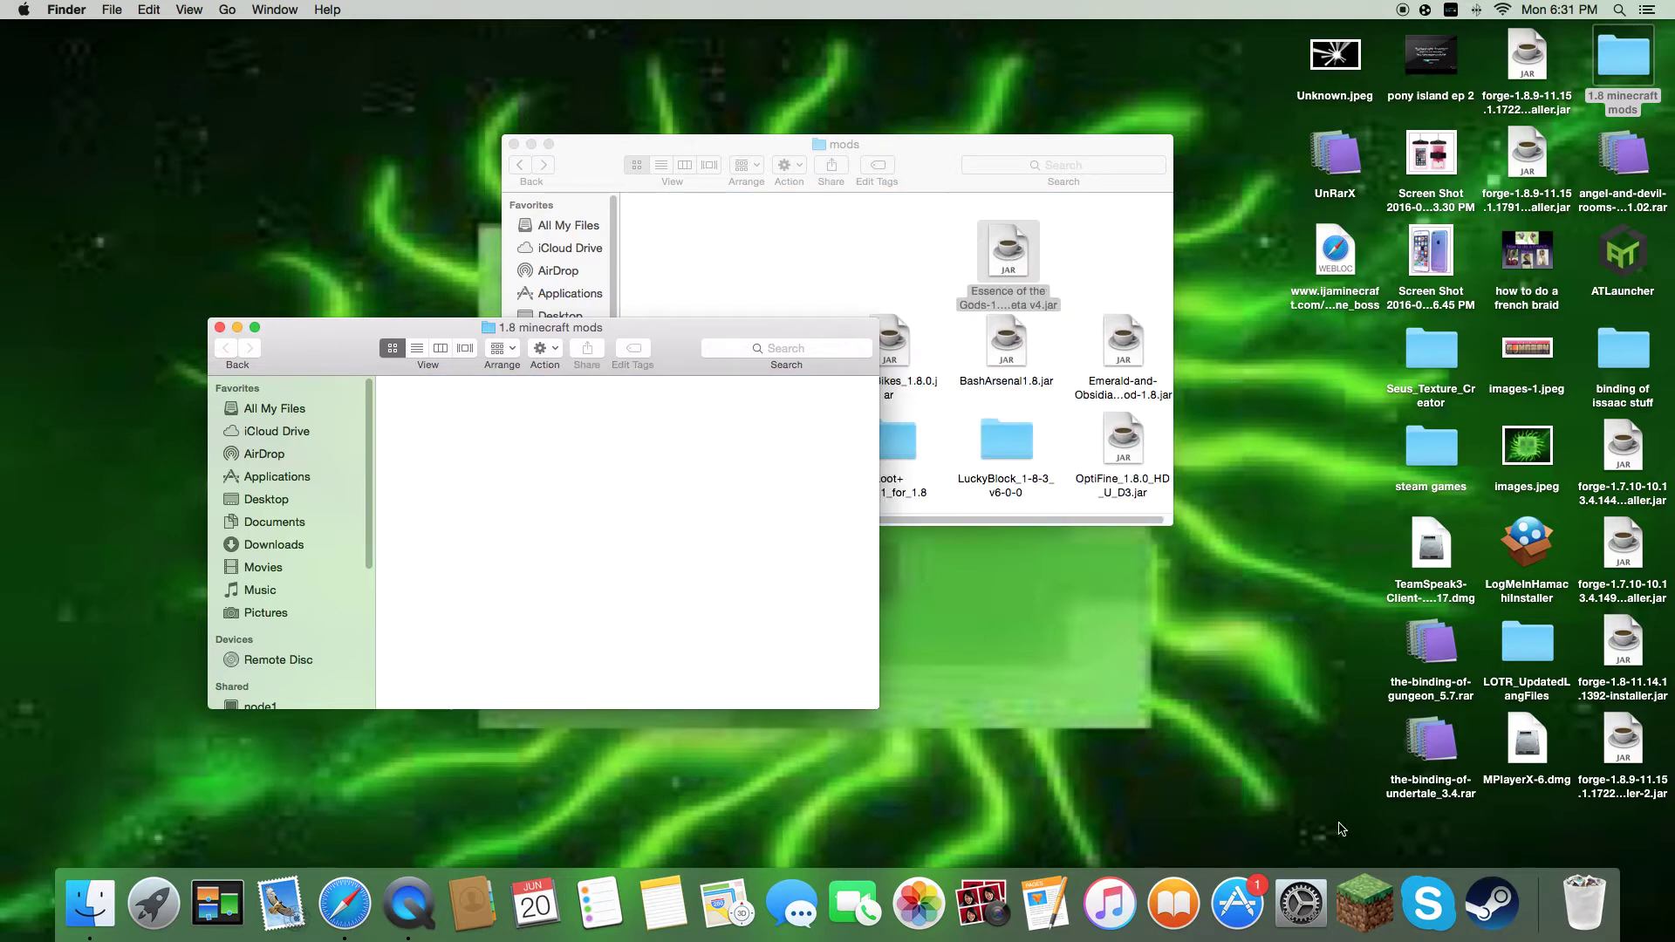
Step: Open the Minecraft launcher, set the profile's version to release 1.8-Forge11.14.1.1392, save the profile, and start the game
click(1362, 928)
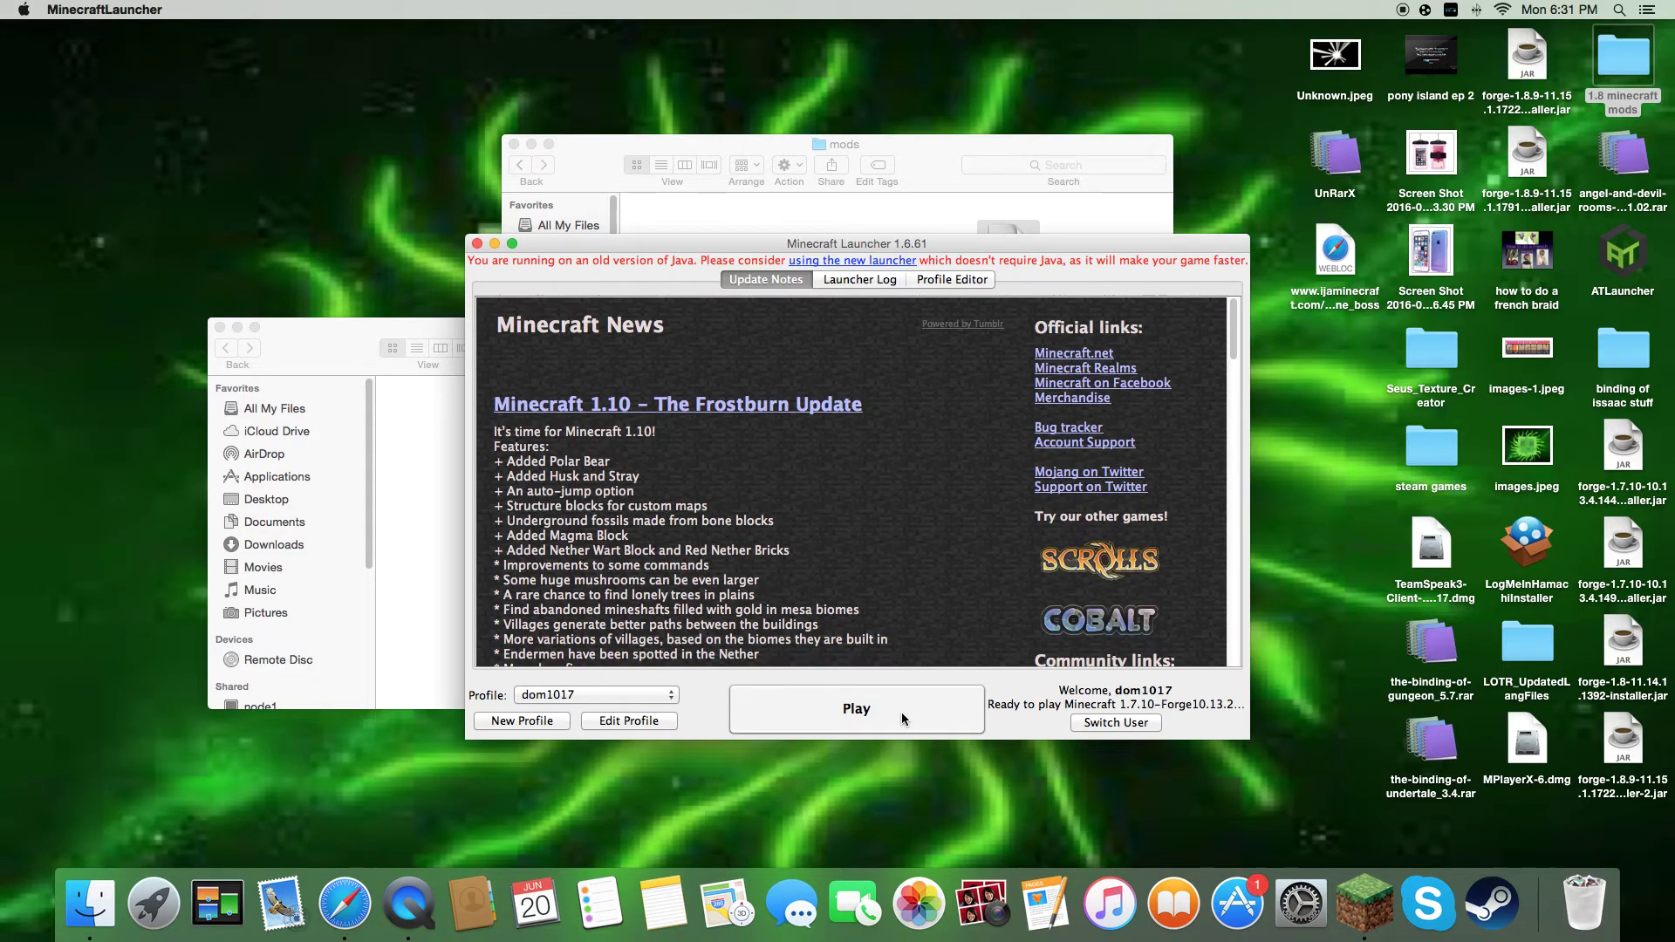
click(616, 720)
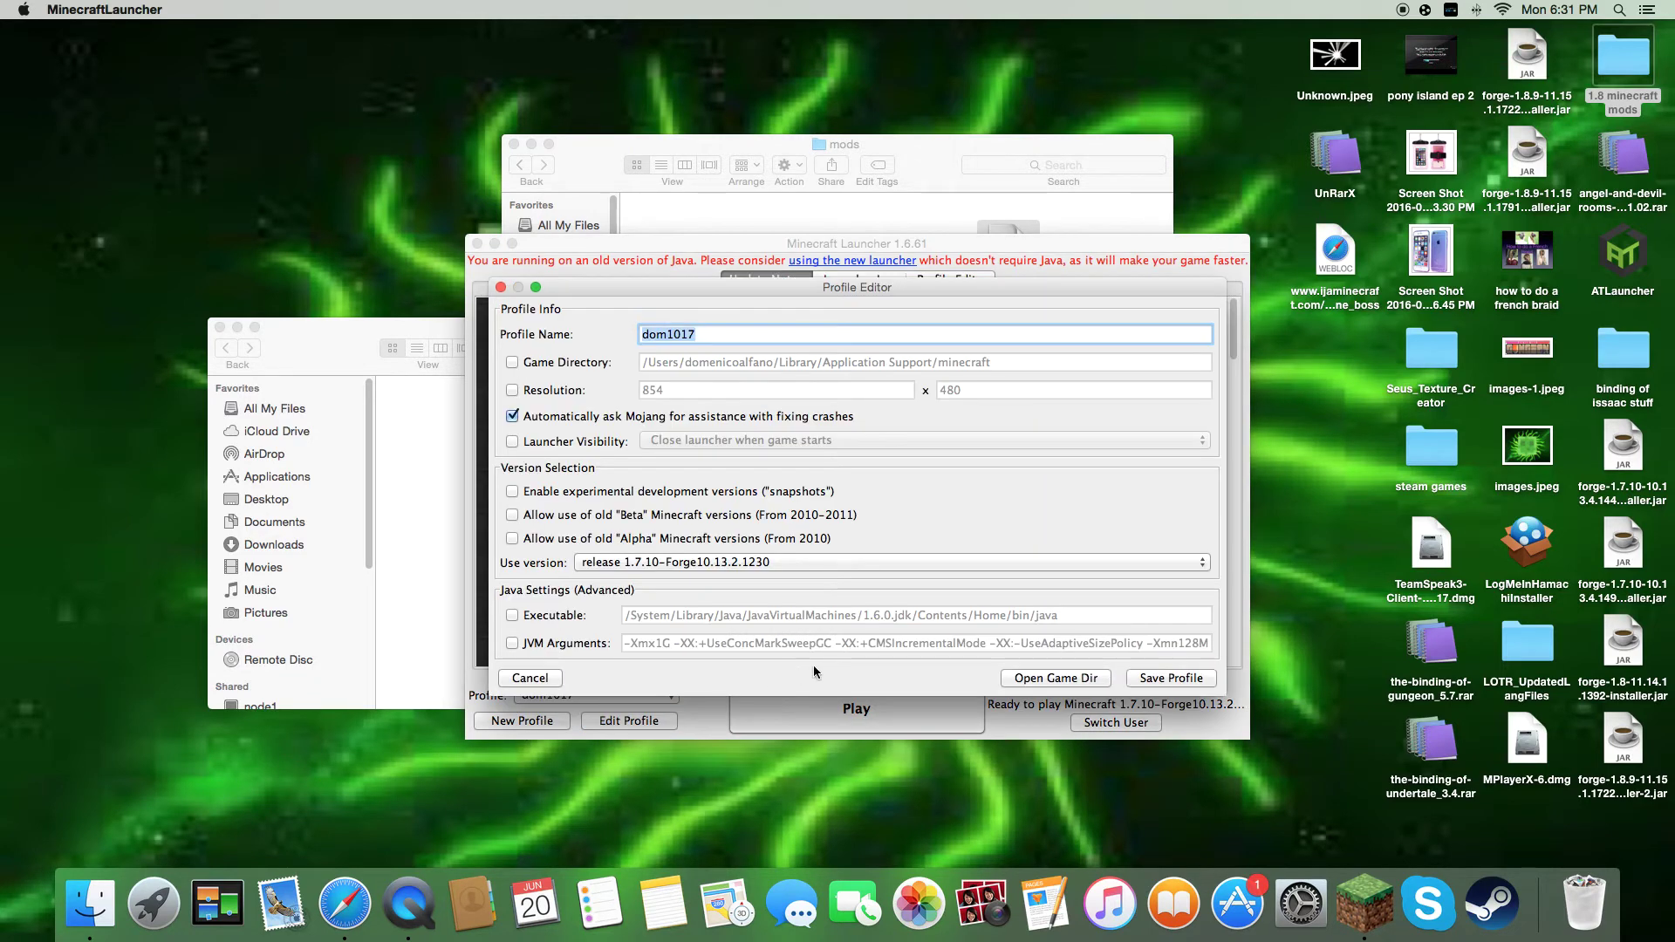
click(755, 564)
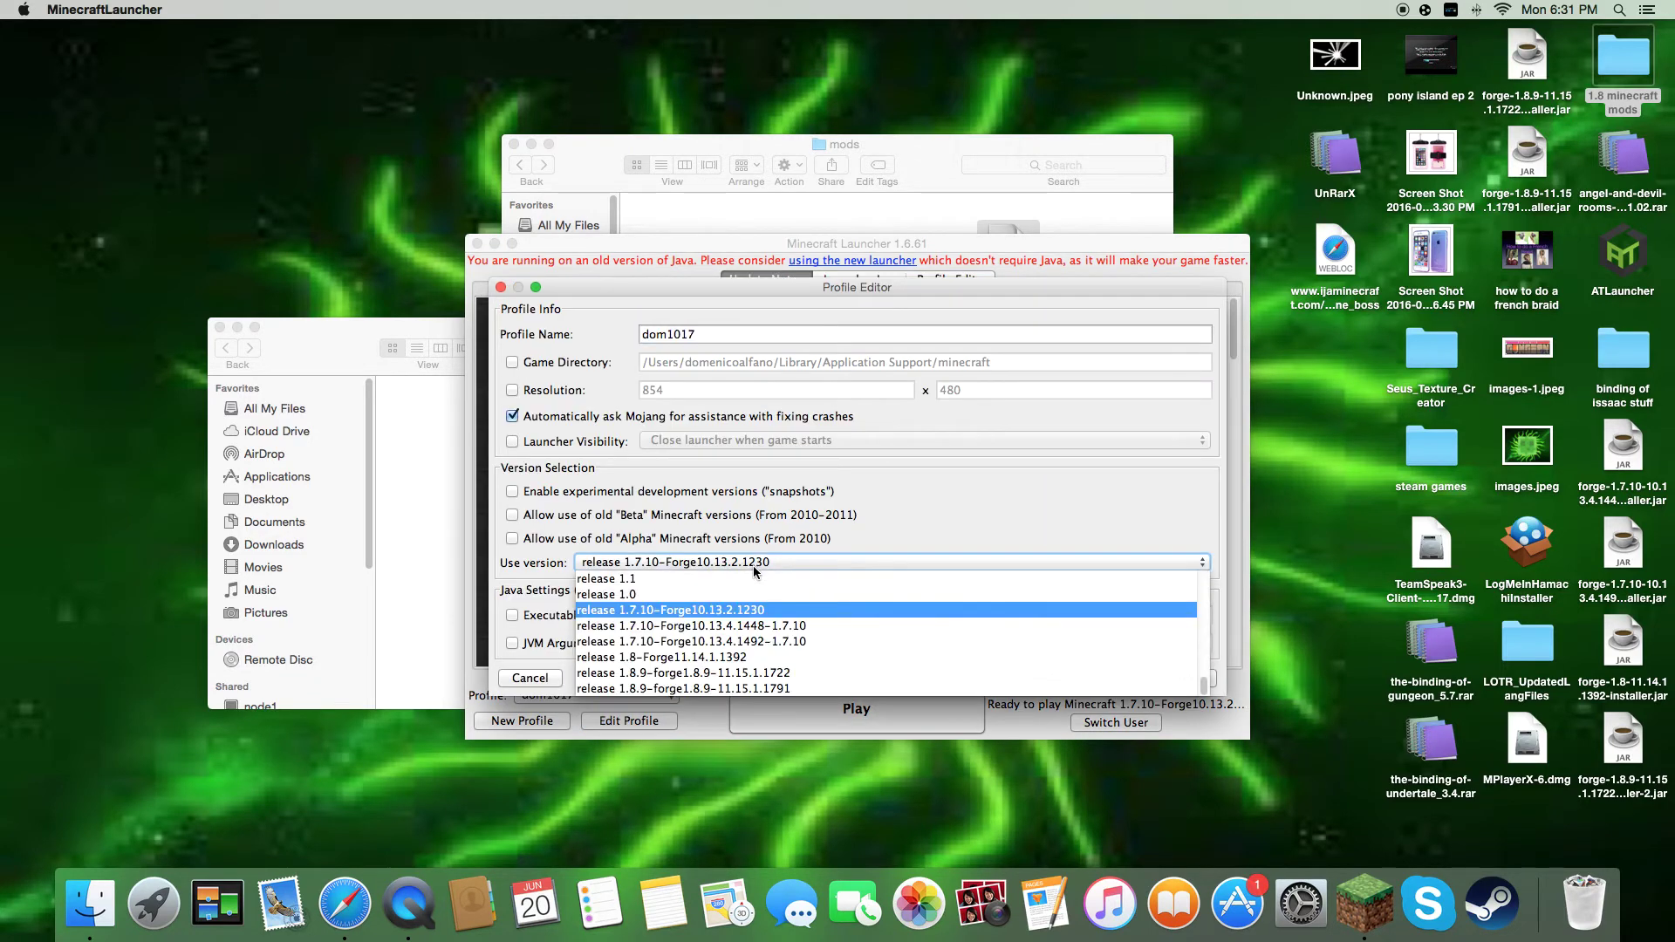
click(710, 661)
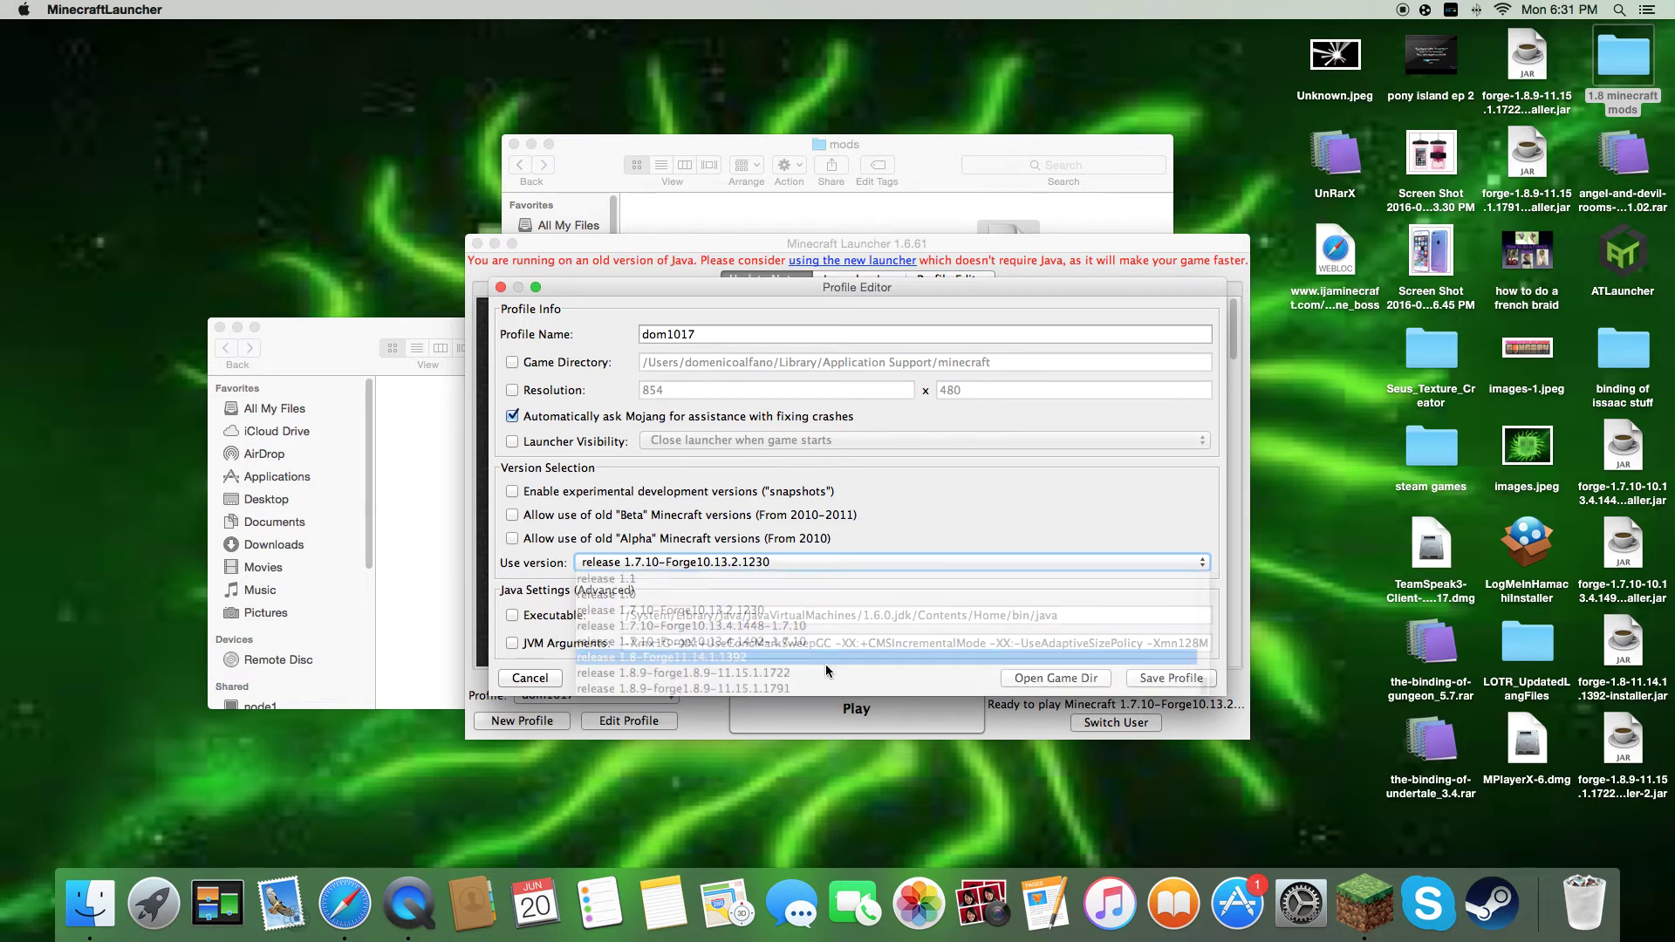
click(1170, 679)
click(876, 713)
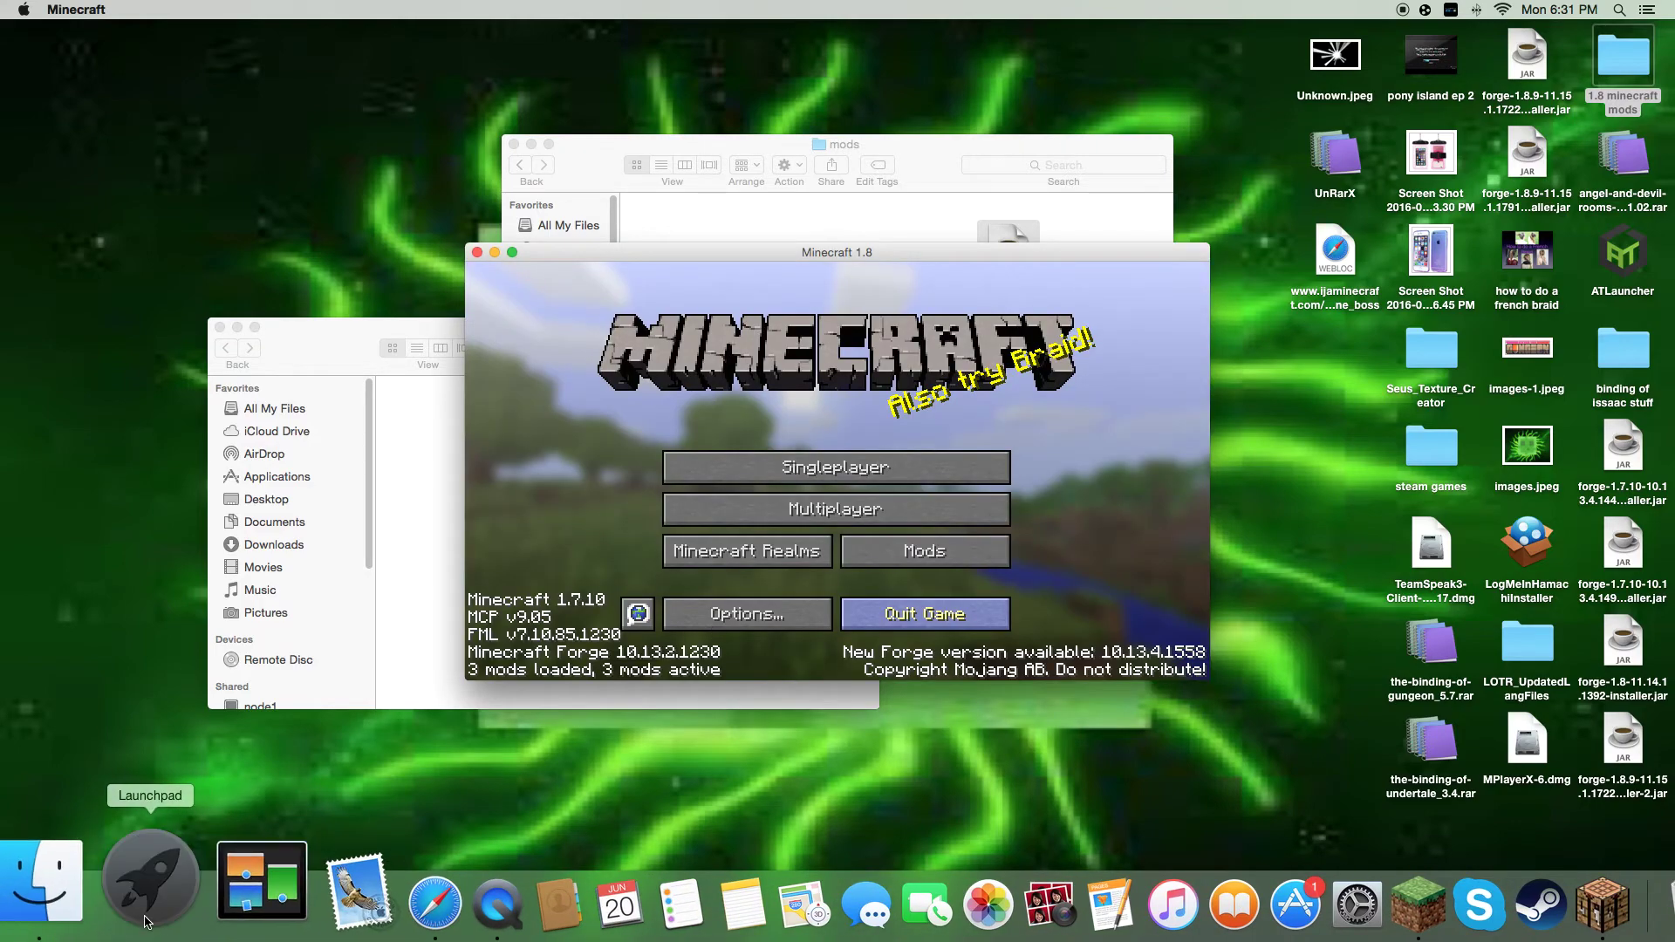
click(155, 881)
drag(1647, 659, 82, 591)
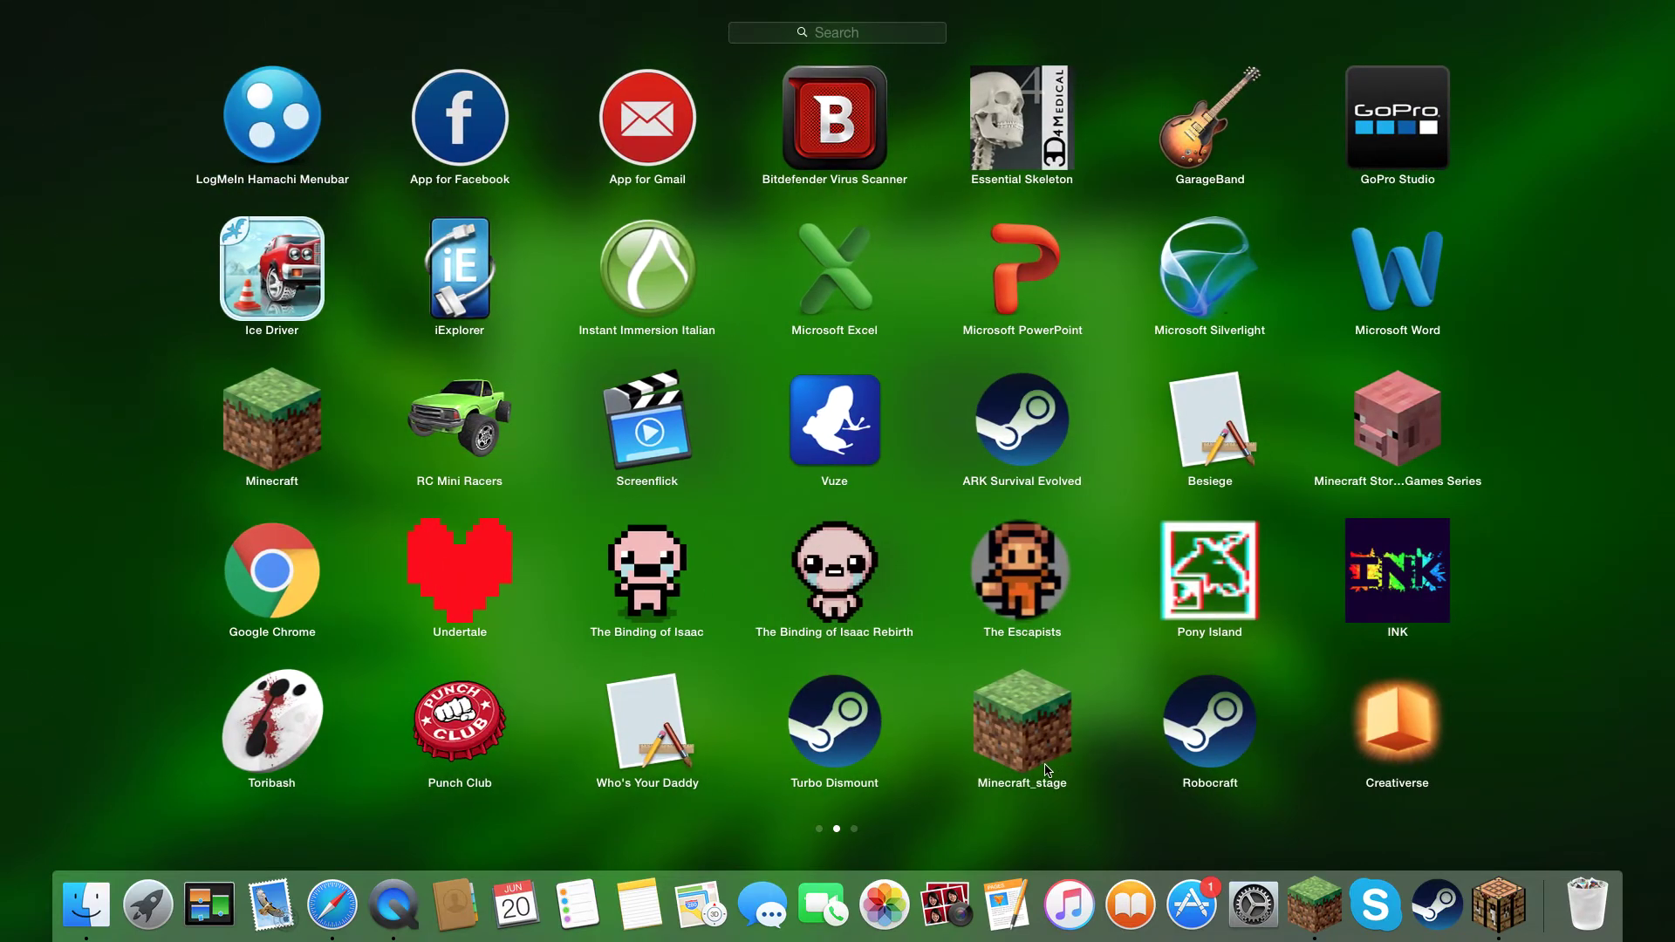
click(1657, 818)
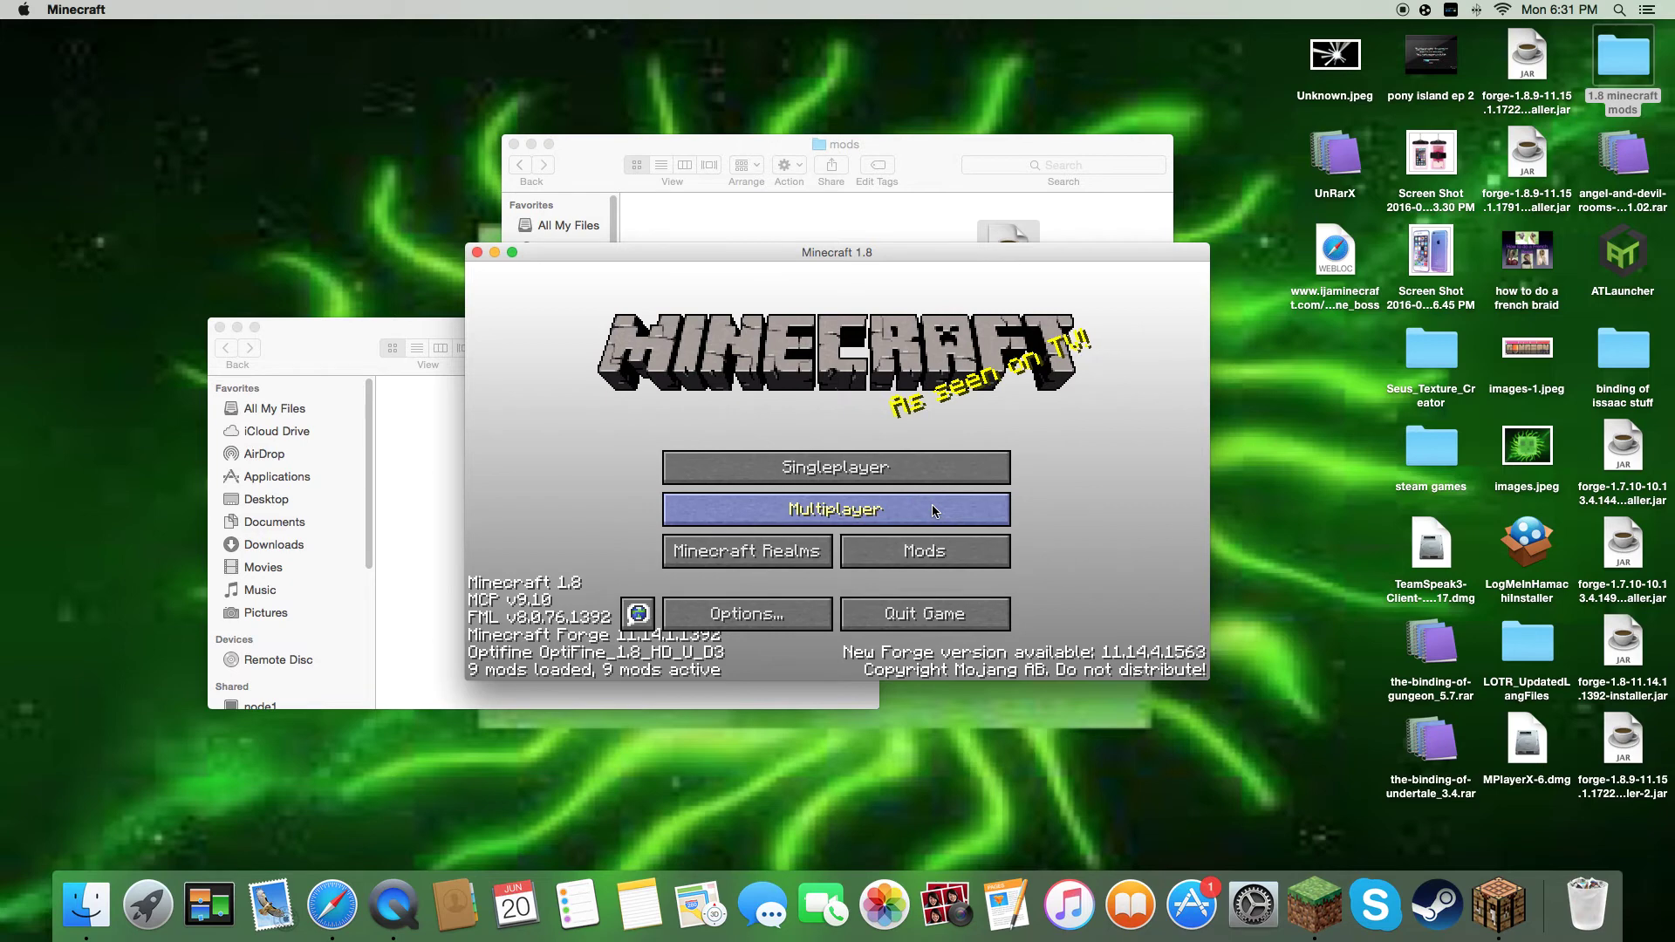
Step: Create a new singleplayer survival world with cheats allowed
click(872, 470)
click(995, 609)
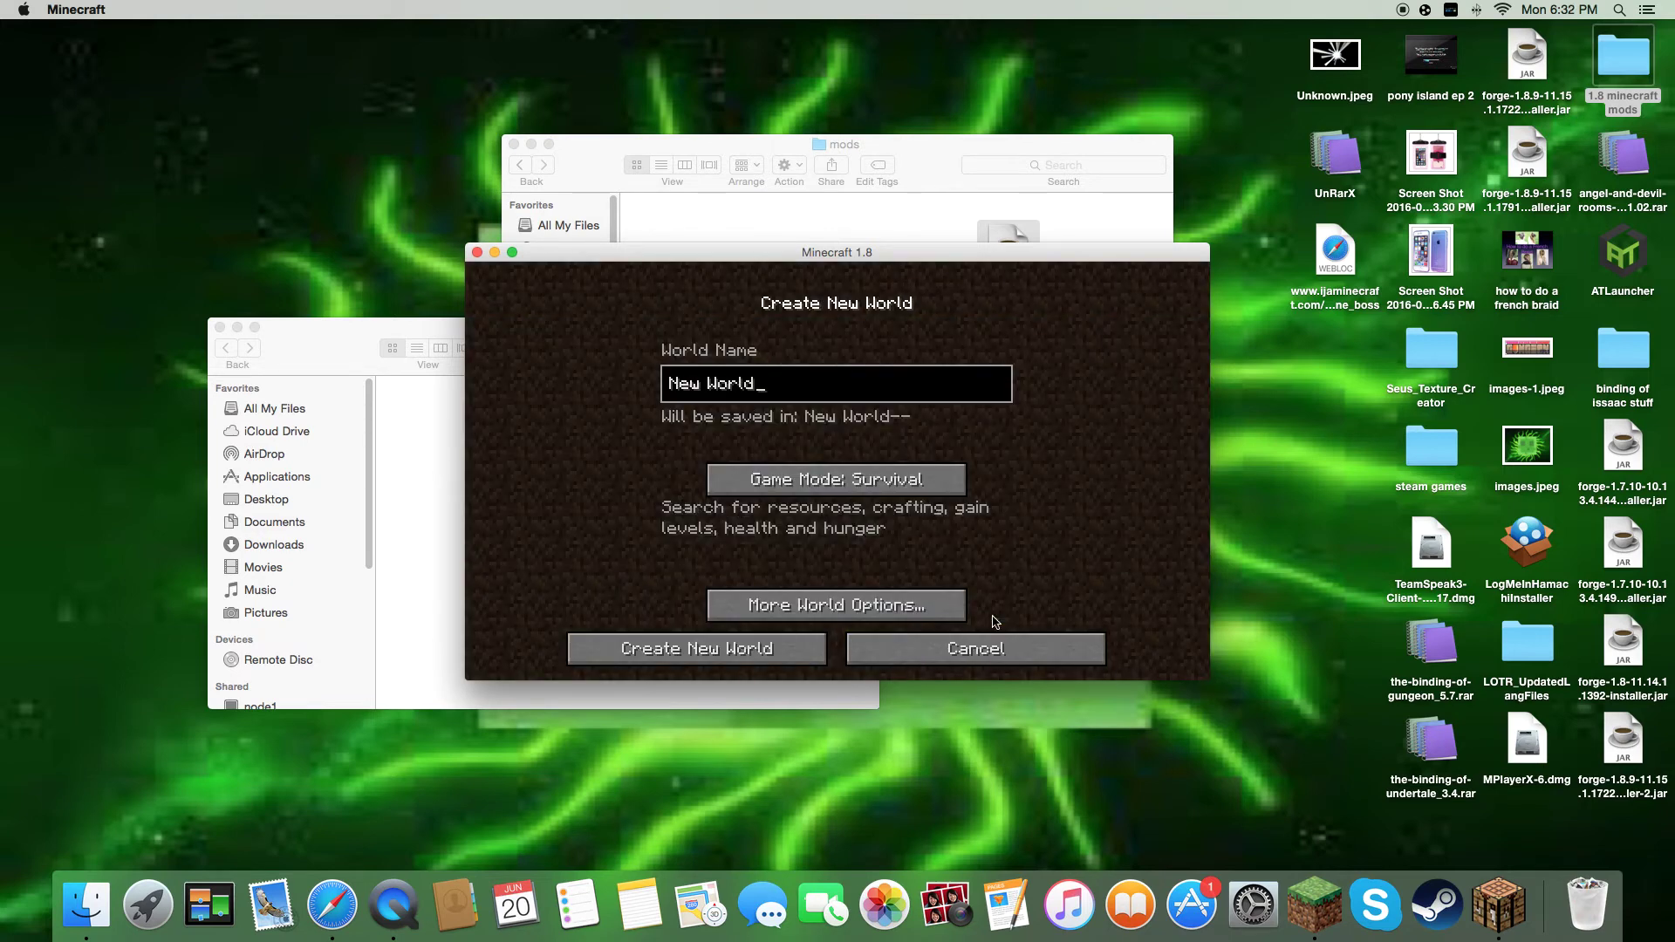
key(BackSpace)
click(773, 602)
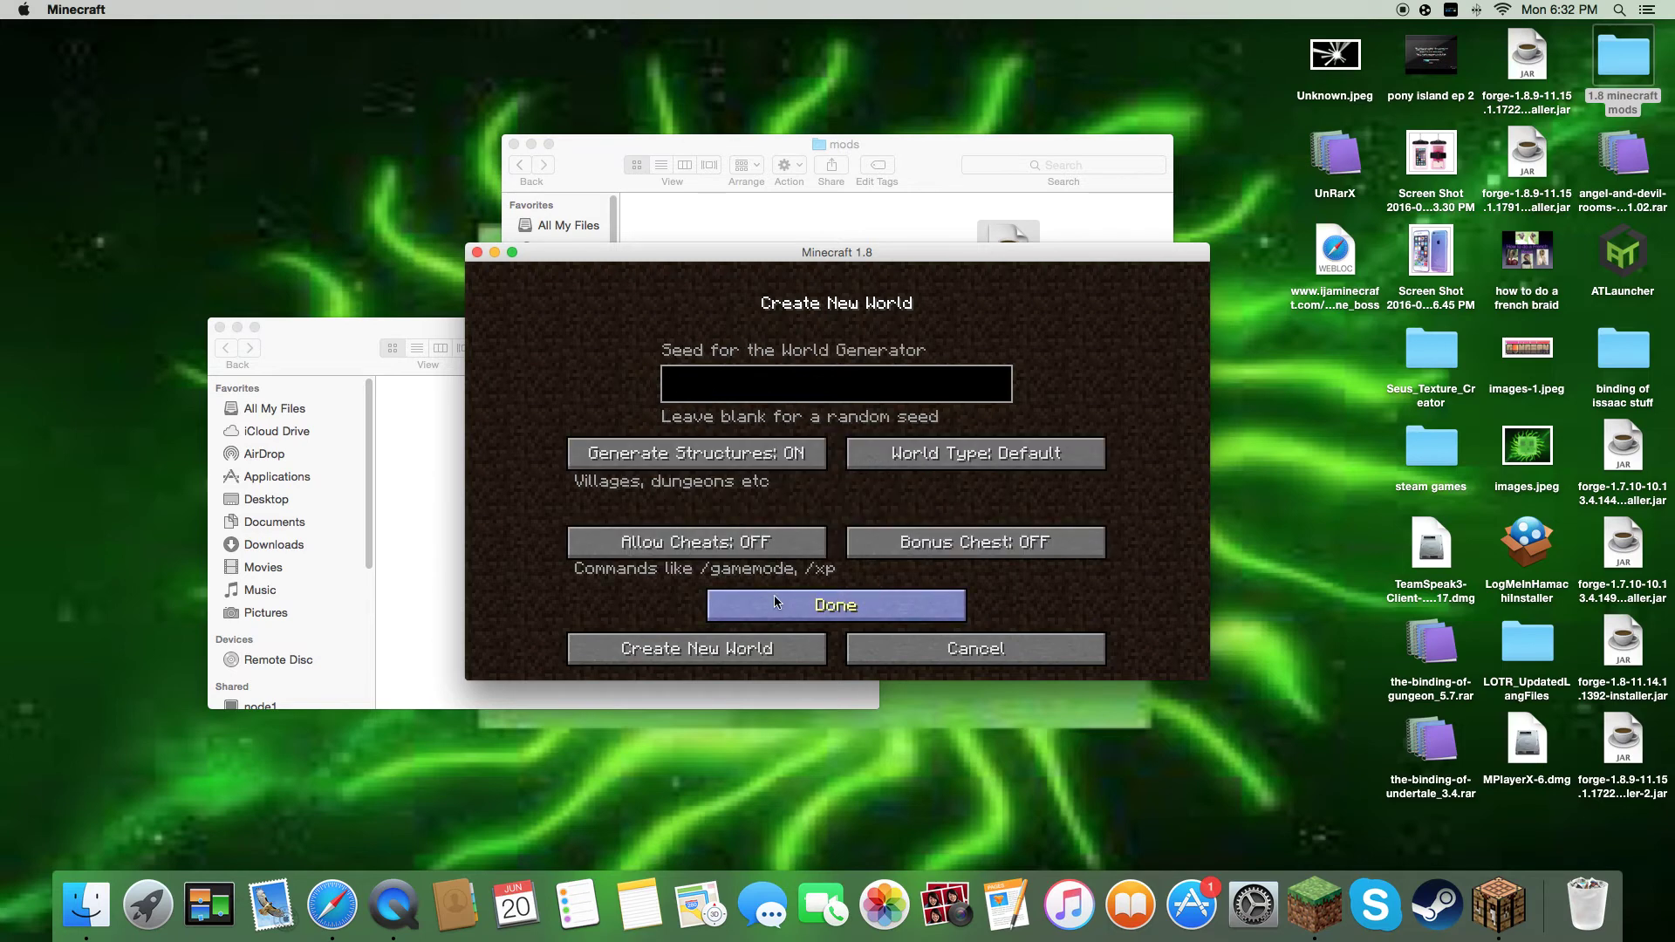
click(722, 544)
click(673, 650)
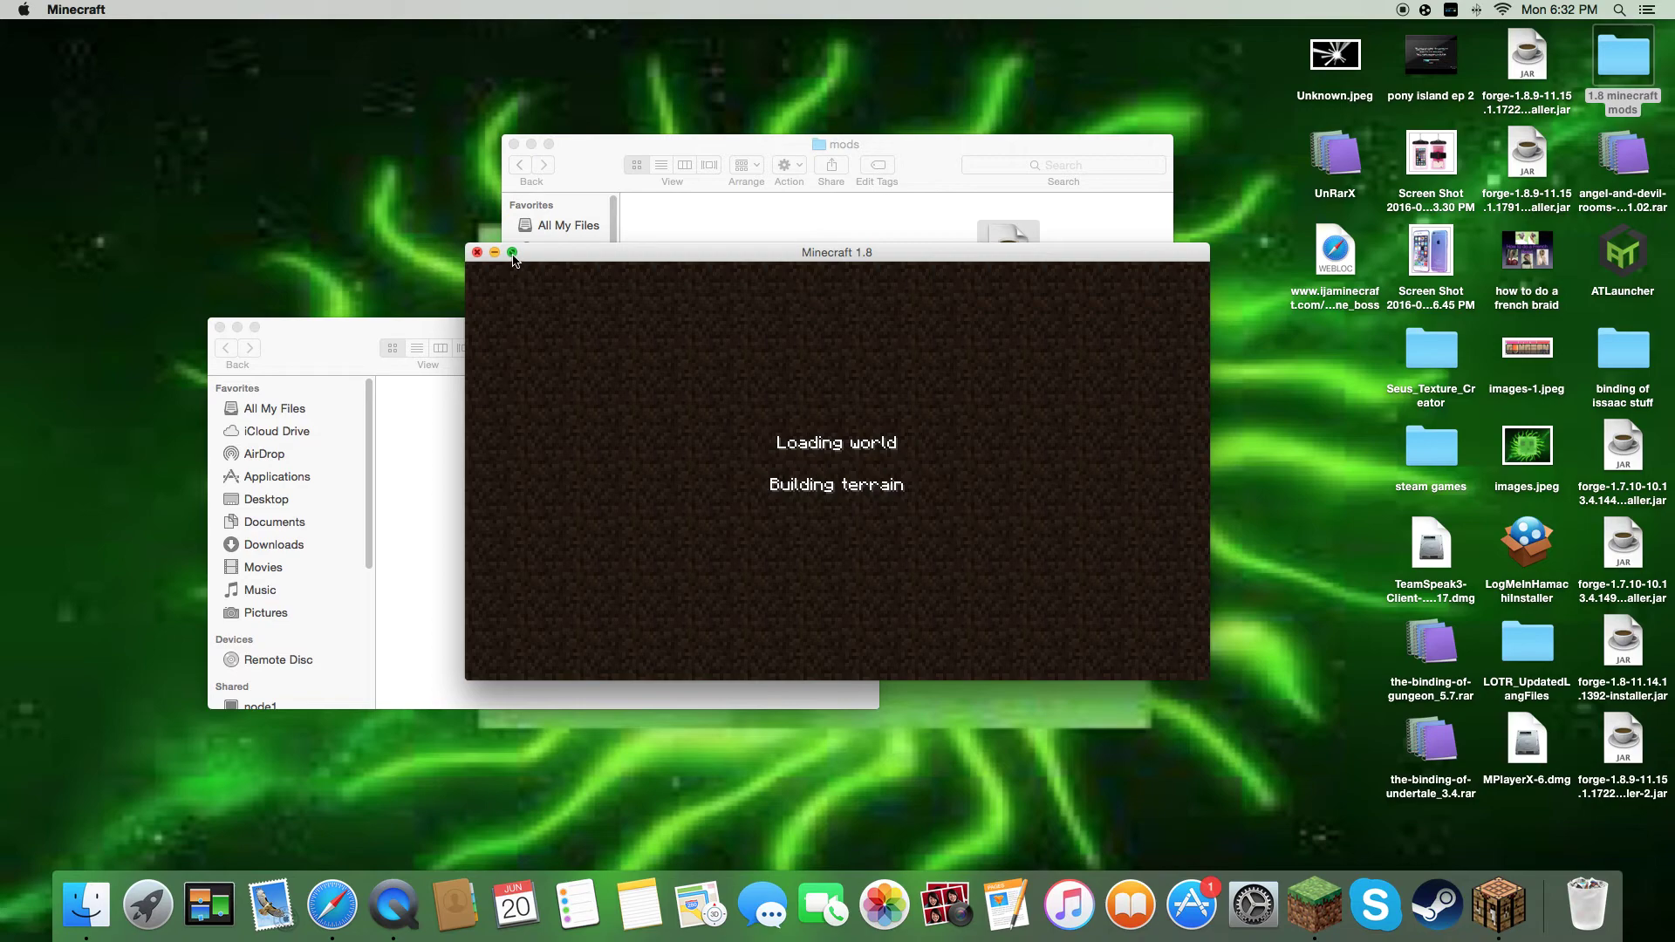
Step: Rearrange the Minecraft and 1.8 minecraft mods windows so the mods folder is uncovered, and raise the game window again
drag(552, 259, 618, 566)
drag(681, 326, 466, 332)
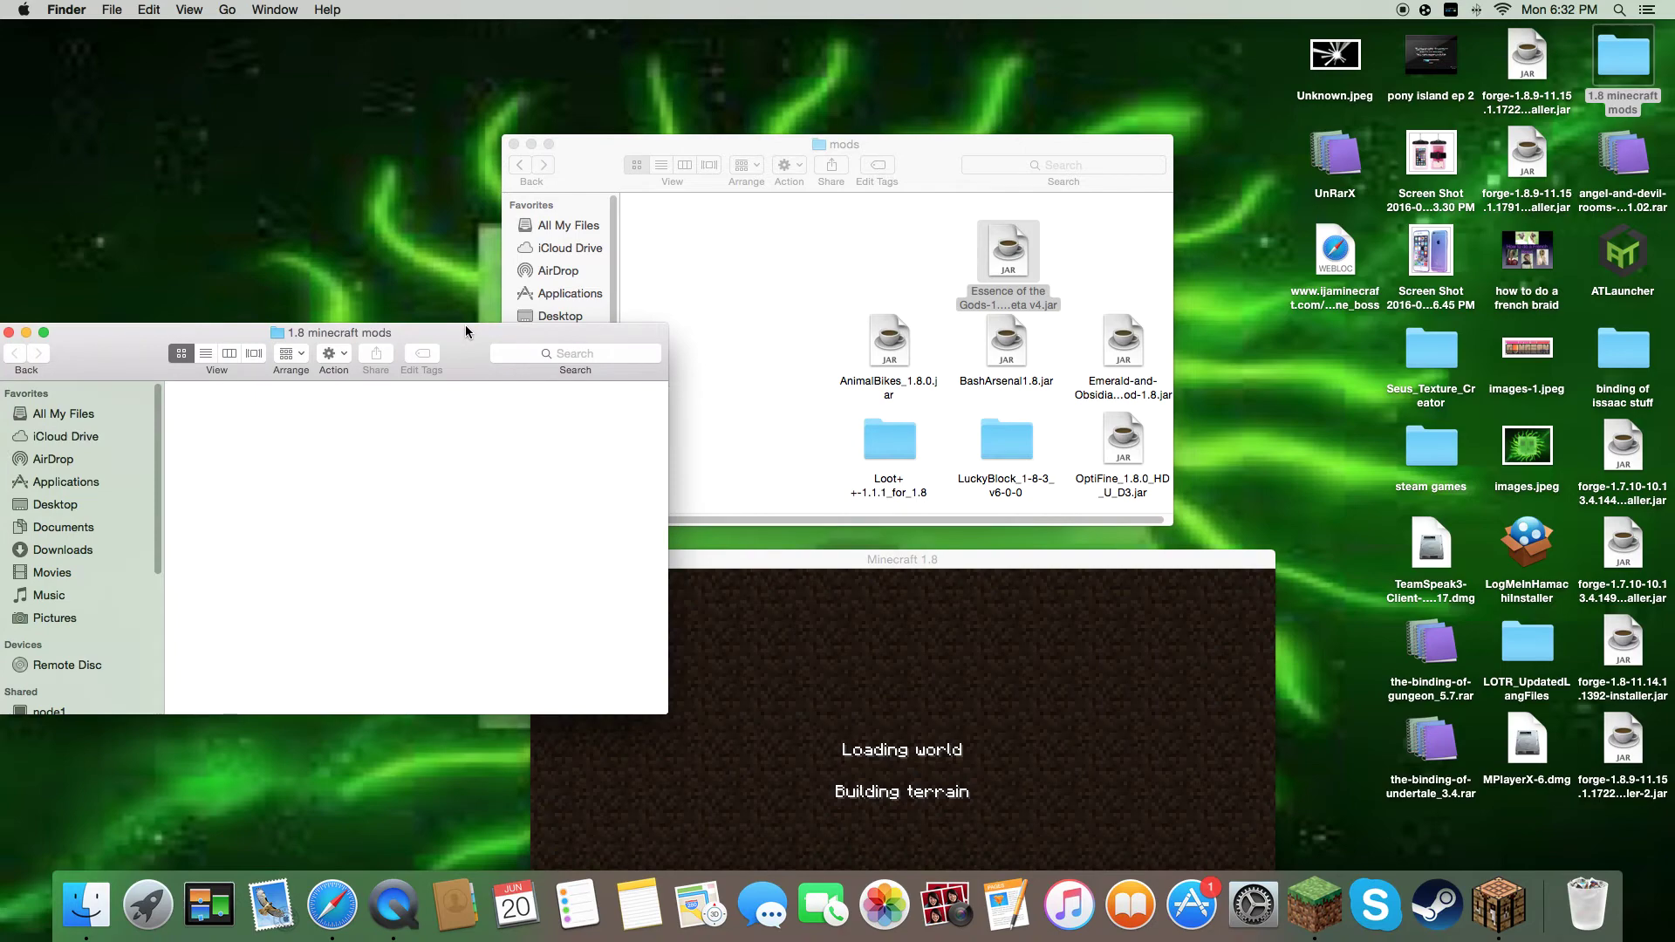
drag(951, 559, 950, 341)
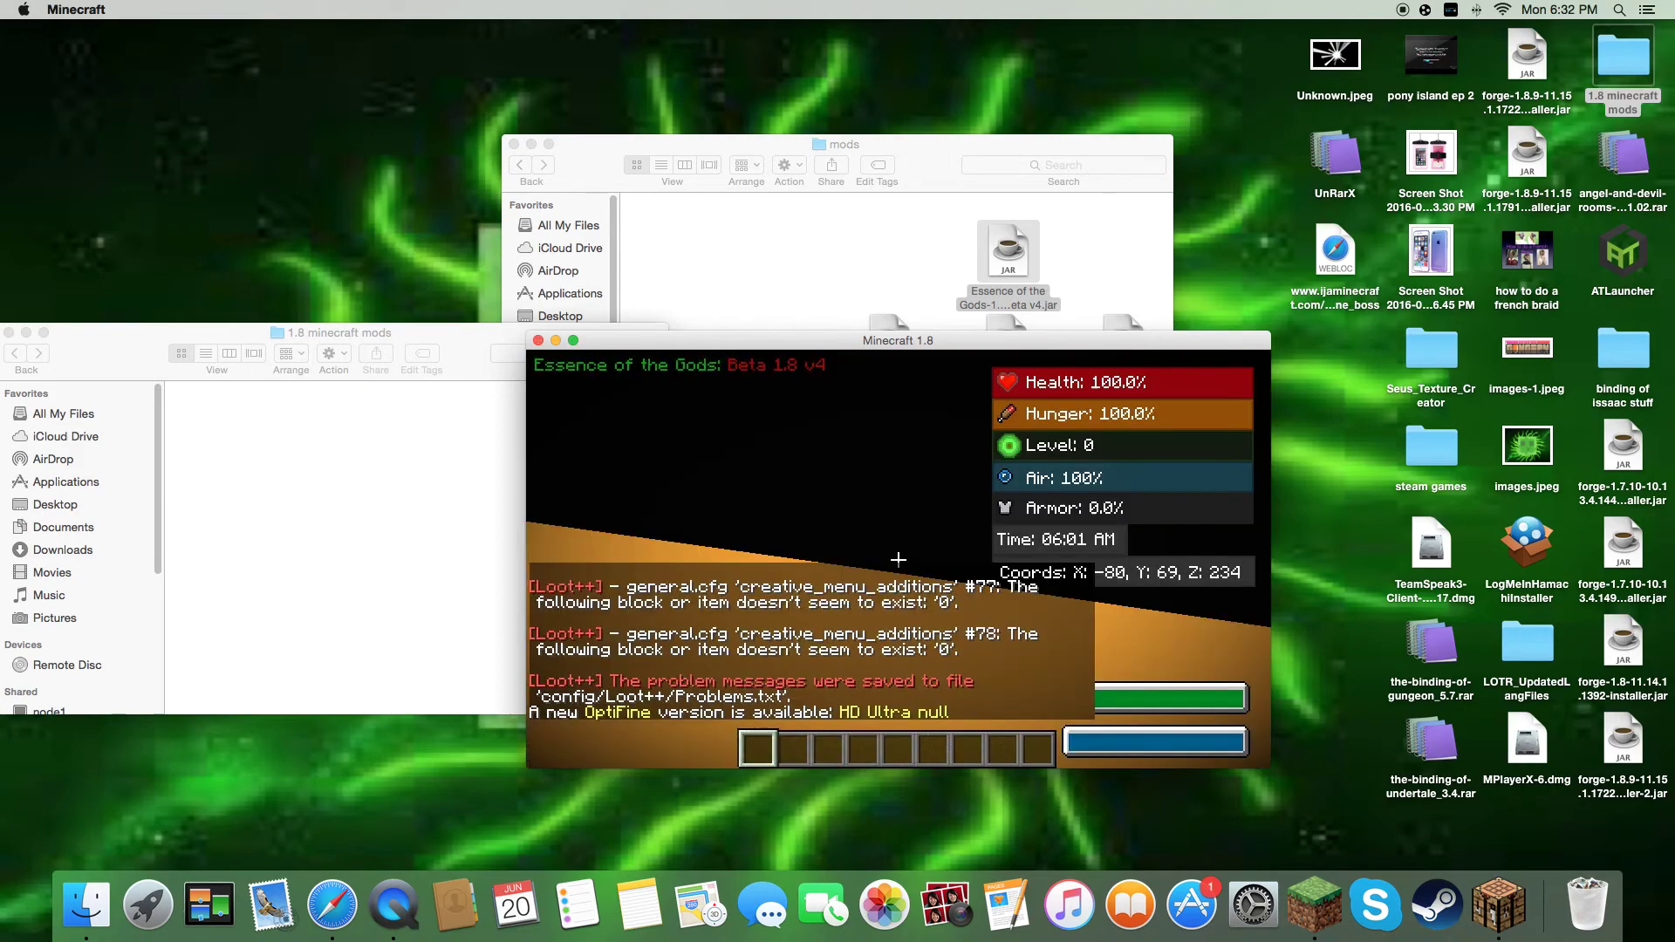
Step: Pause the game, switch its window to full screen, and resume playing in the new world
key(Escape)
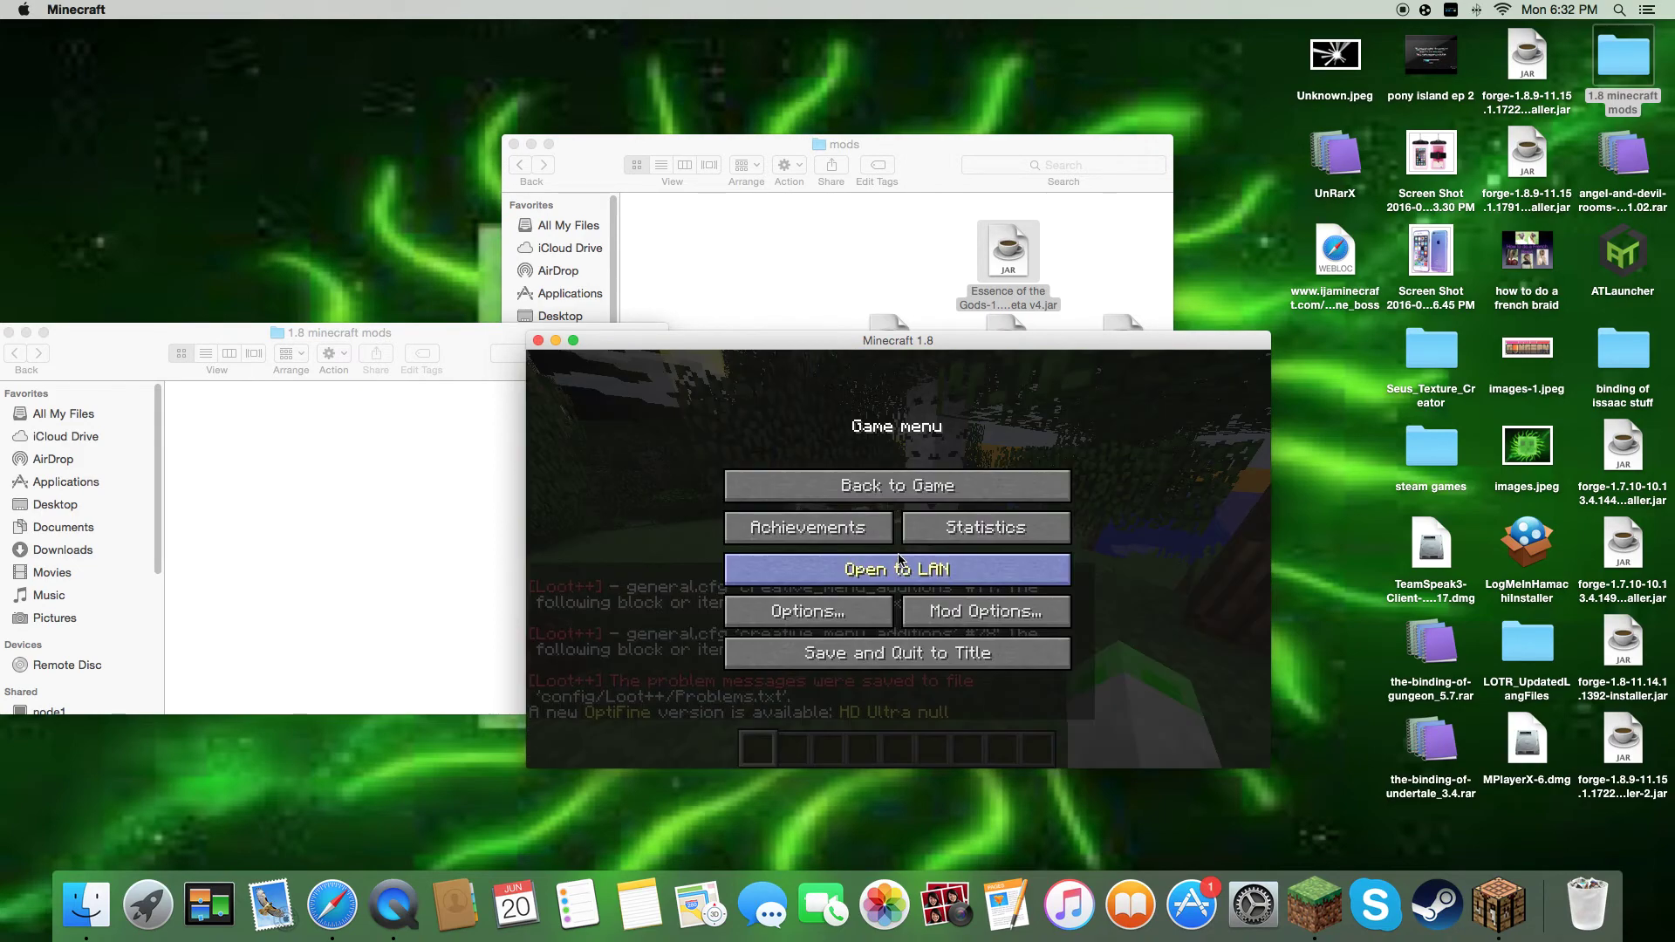
click(573, 340)
key(Escape)
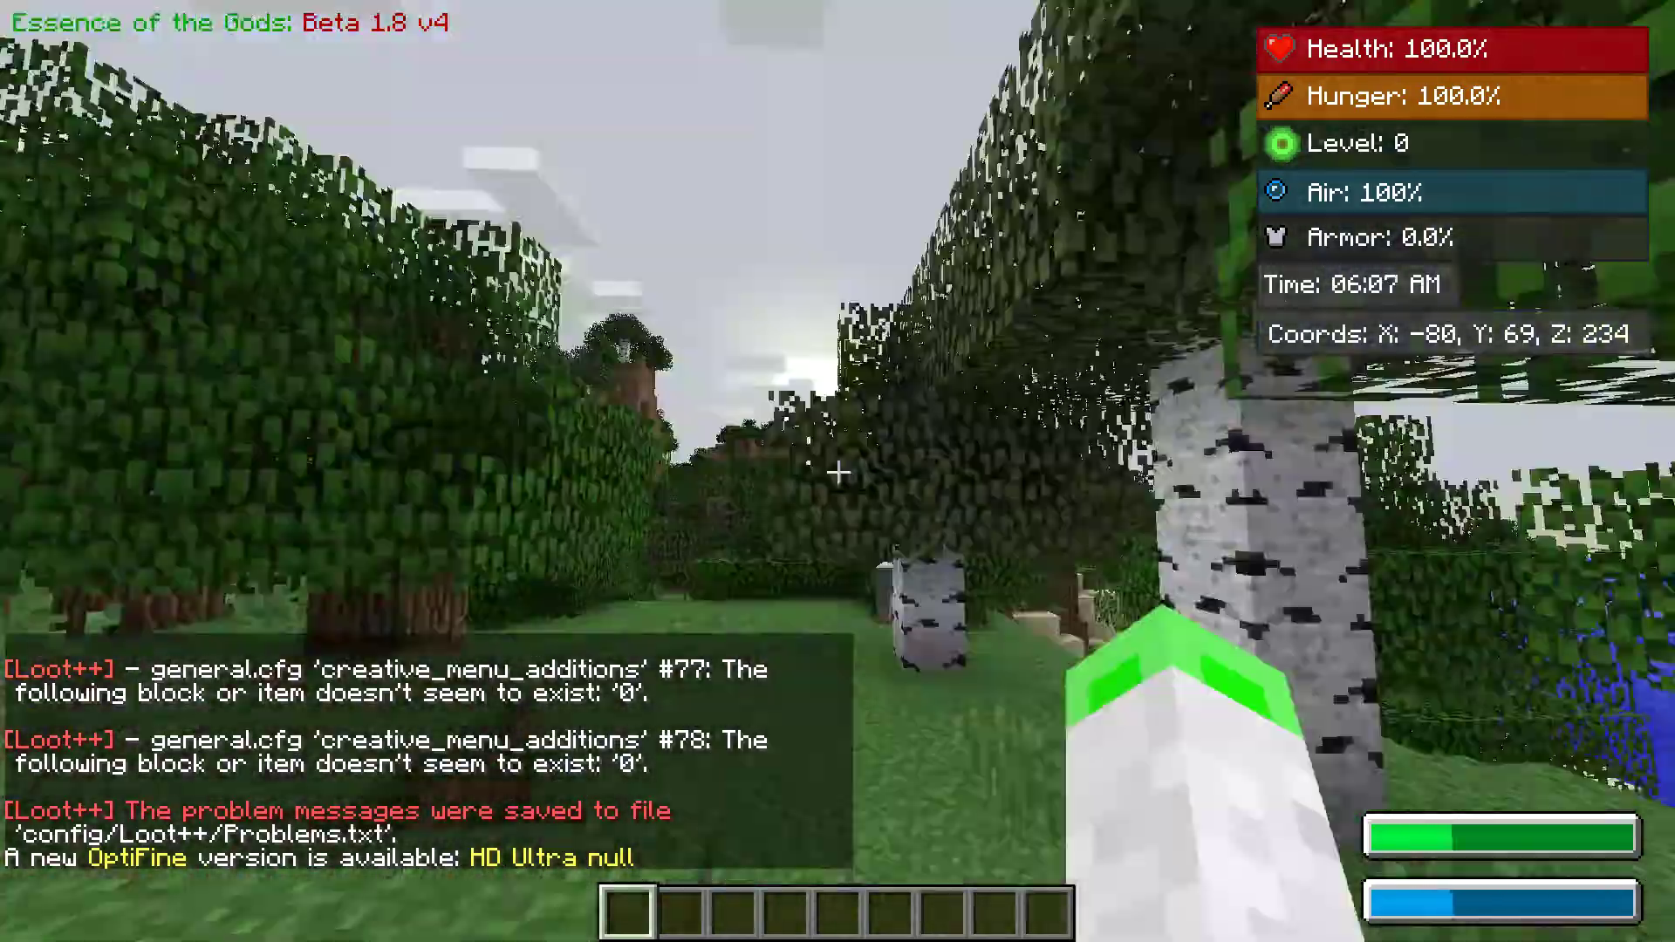
Step: Walk around the forest near the spawn point and briefly check the survival inventory
key(w)
key(w)
key(space)
key(w)
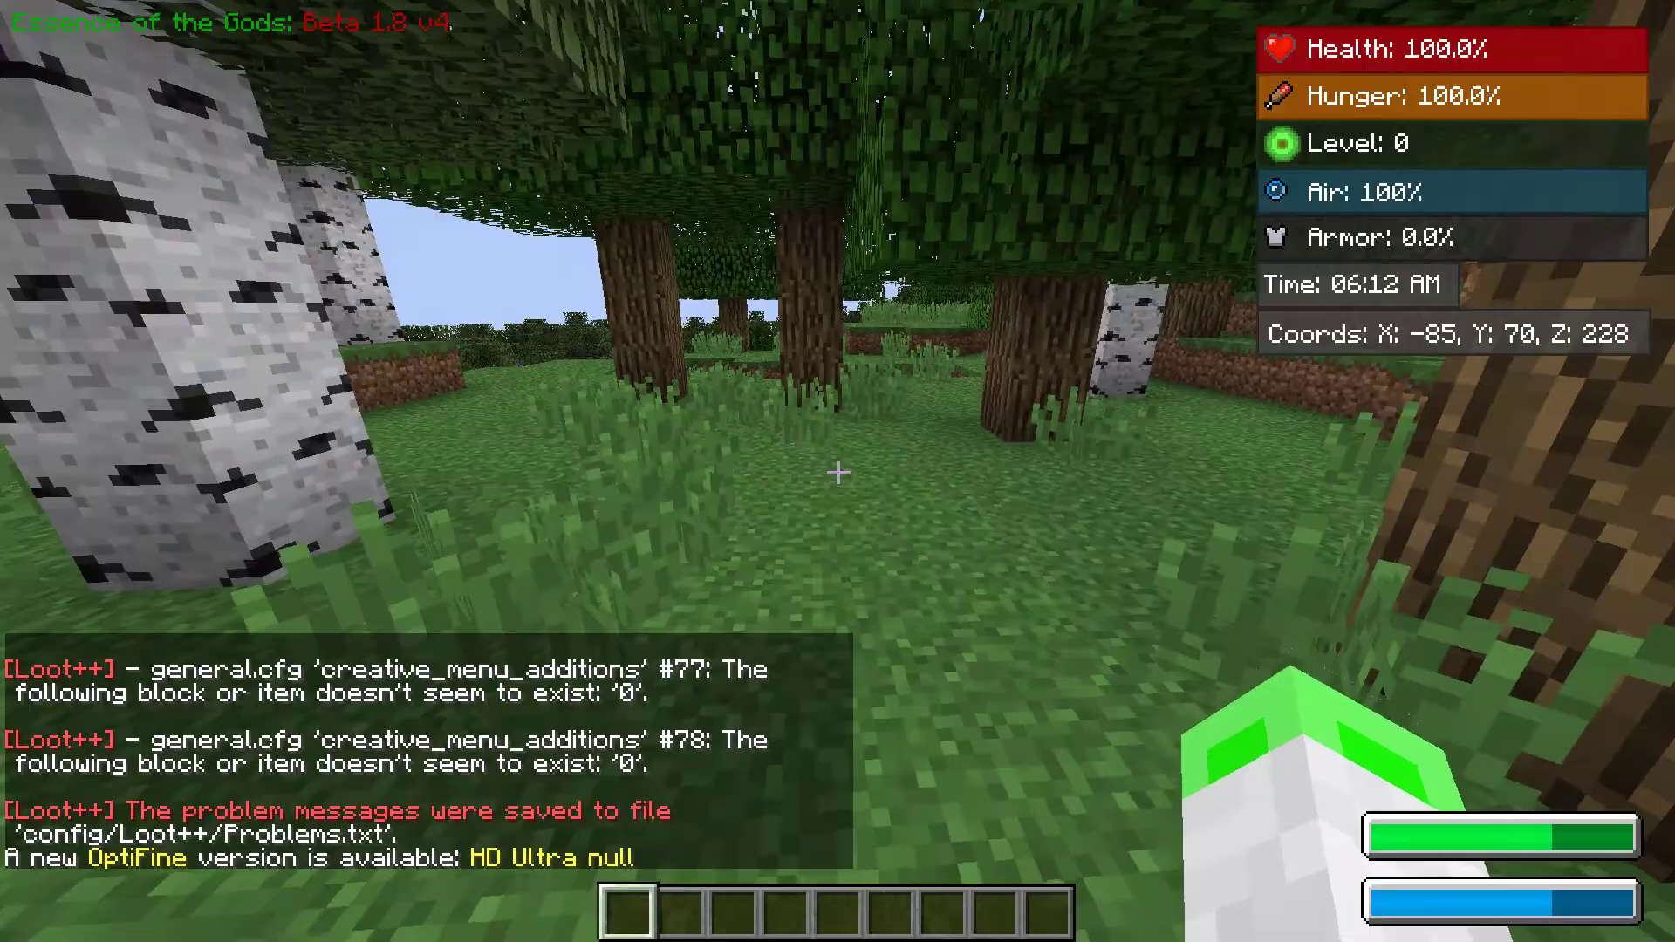
key(2)
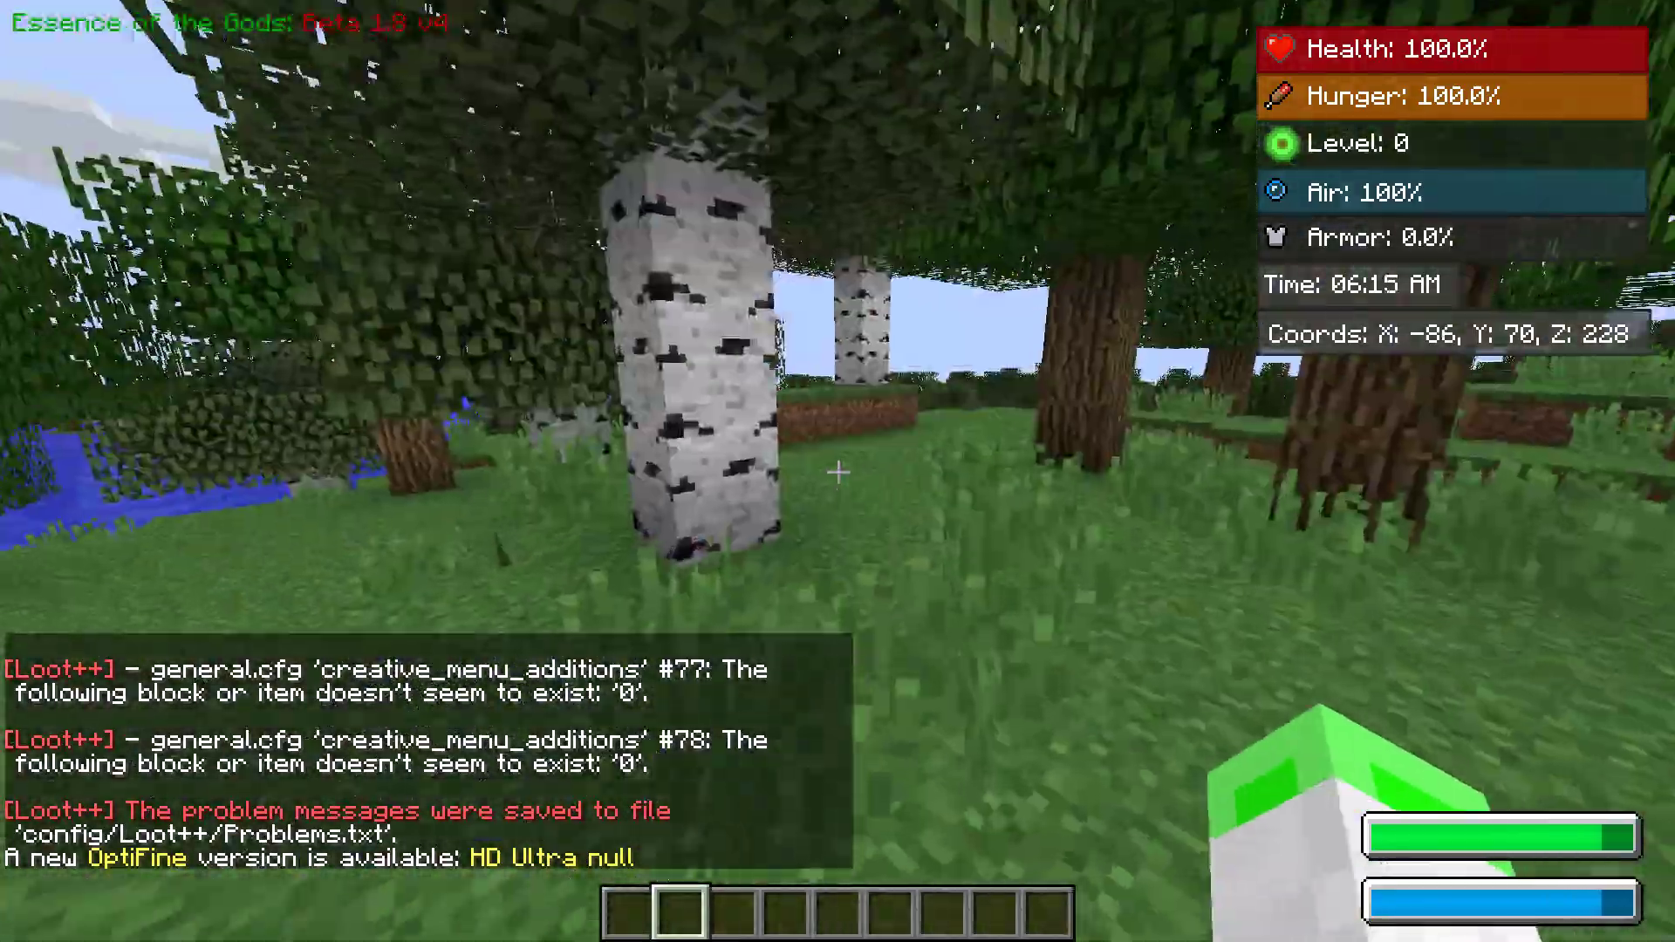
key(w)
key(e)
key(e)
key(w)
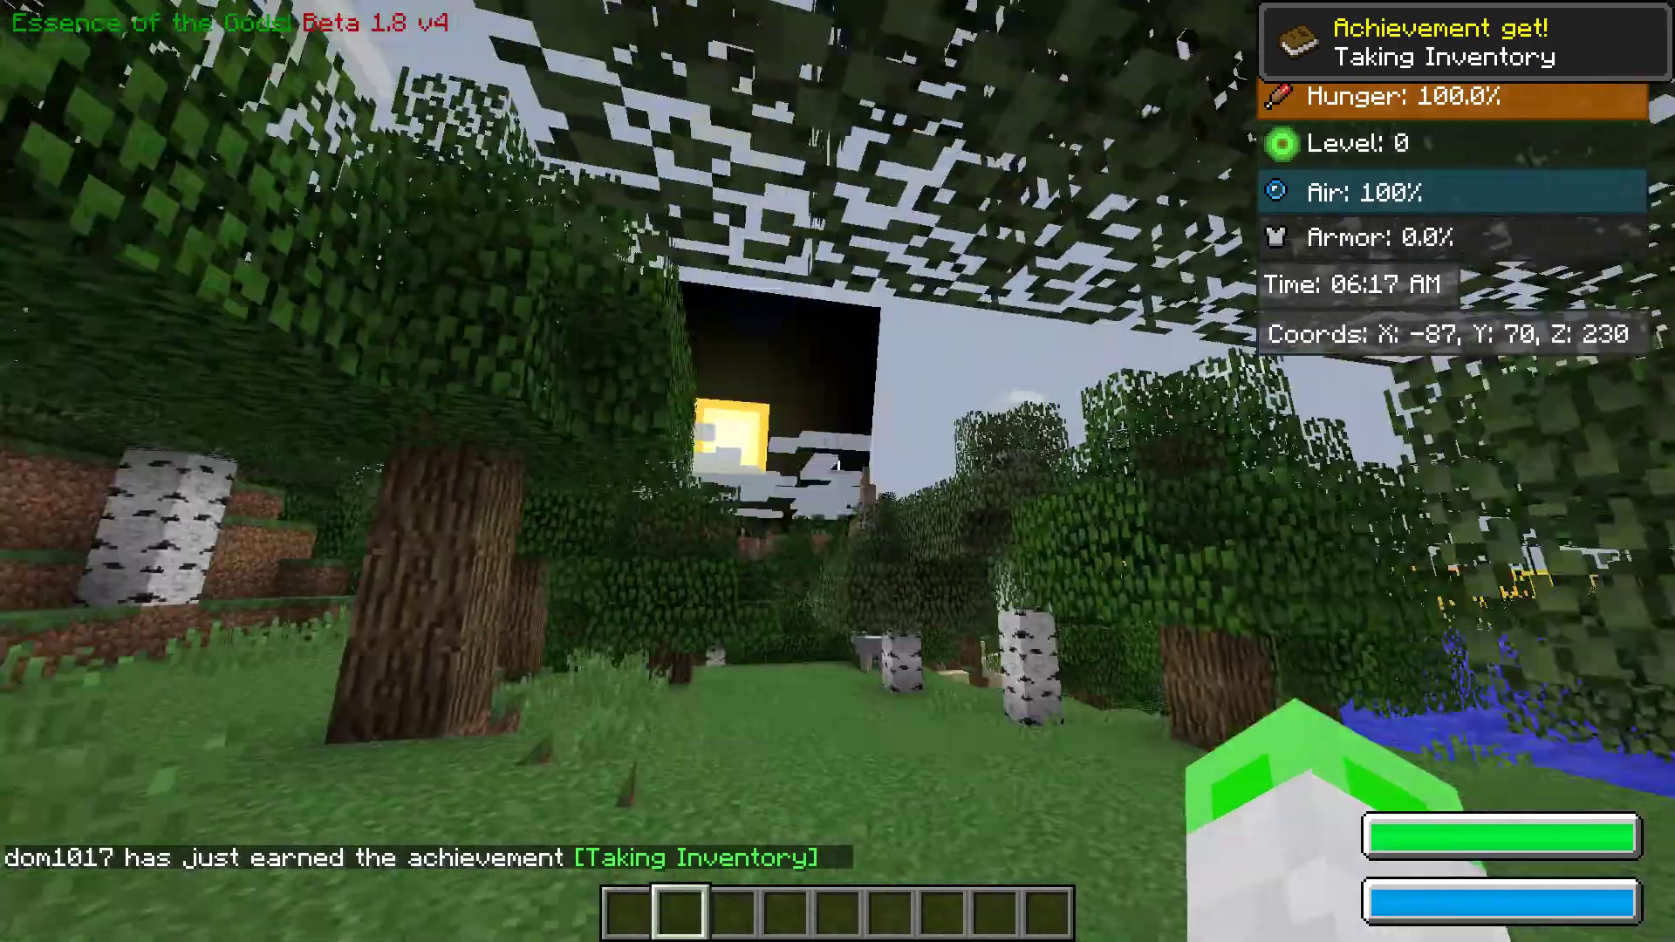
Step: Switch the world to creative mode with the /gamemode command
key(slash)
text(g)
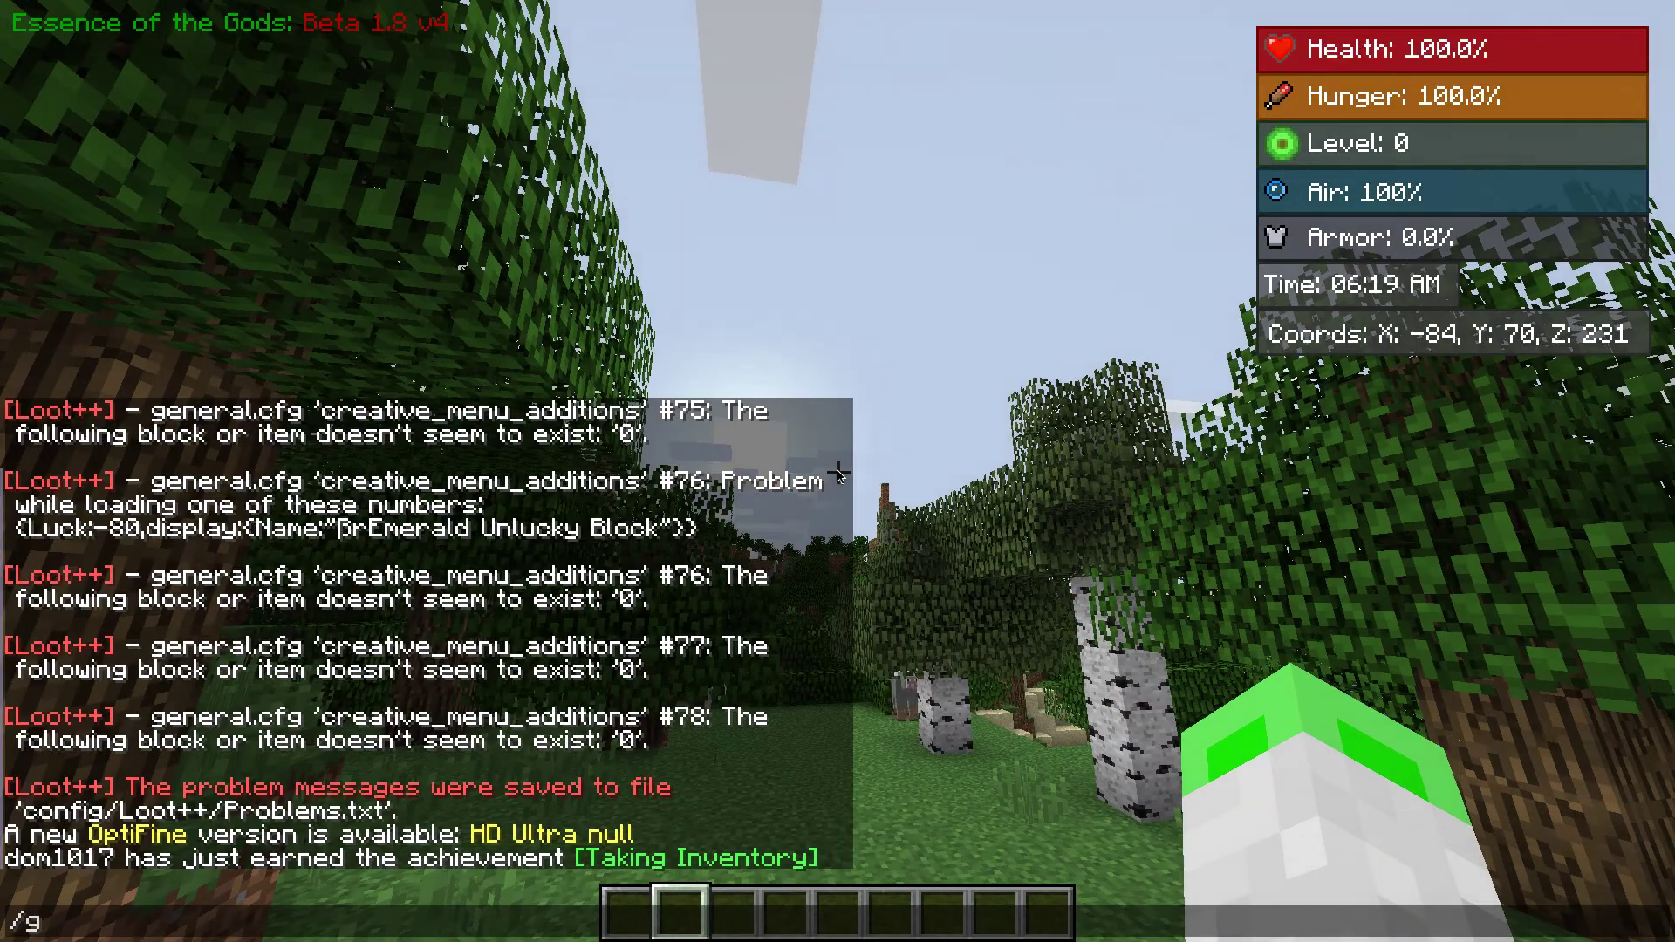
key(Tab)
text(x)
key(Return)
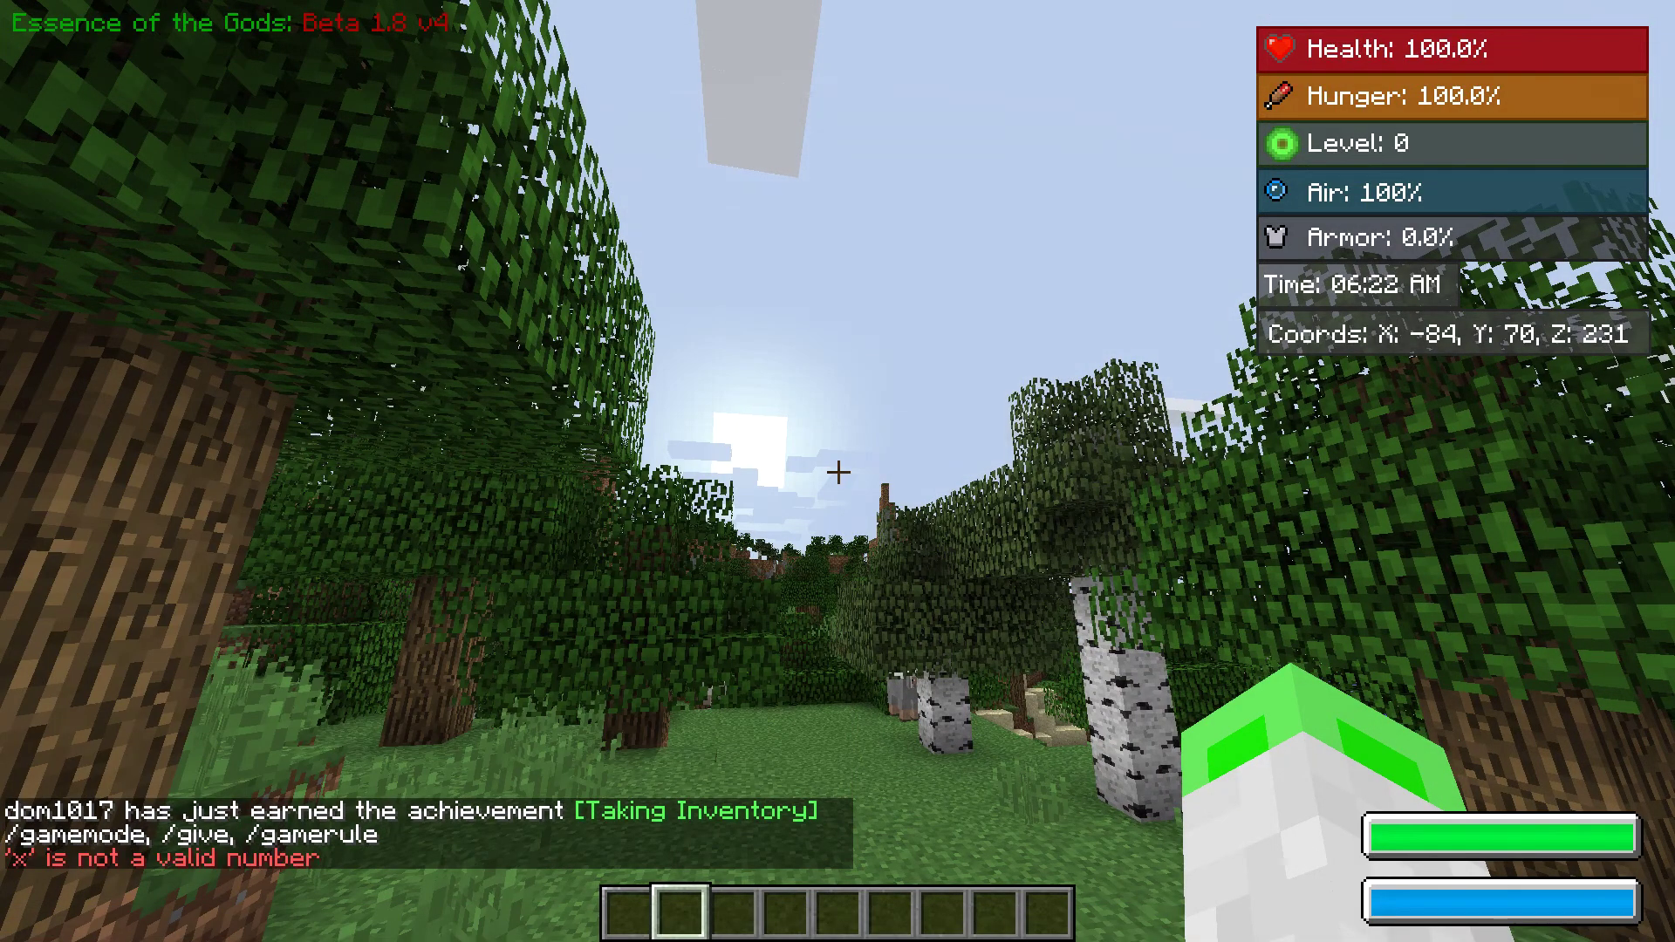
key(slash)
key(Return)
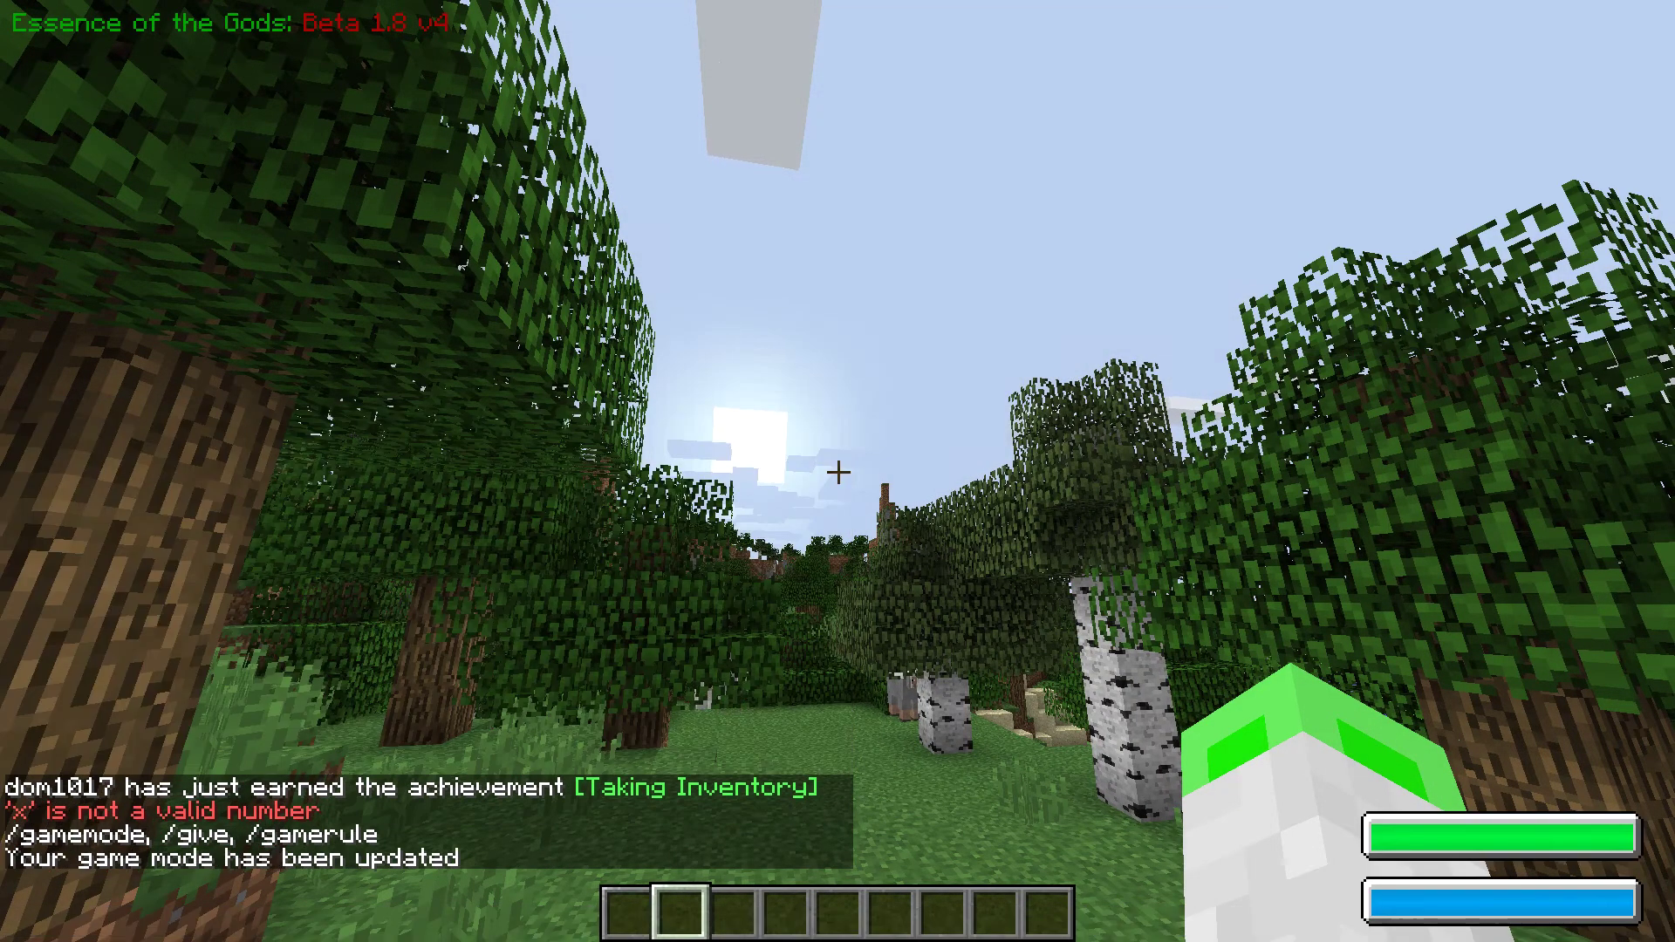
Step: Take the Pony Bike from the AnimalBikes category on page 2 of the creative inventory and hold it in the first hotbar slot
key(e)
click(1069, 185)
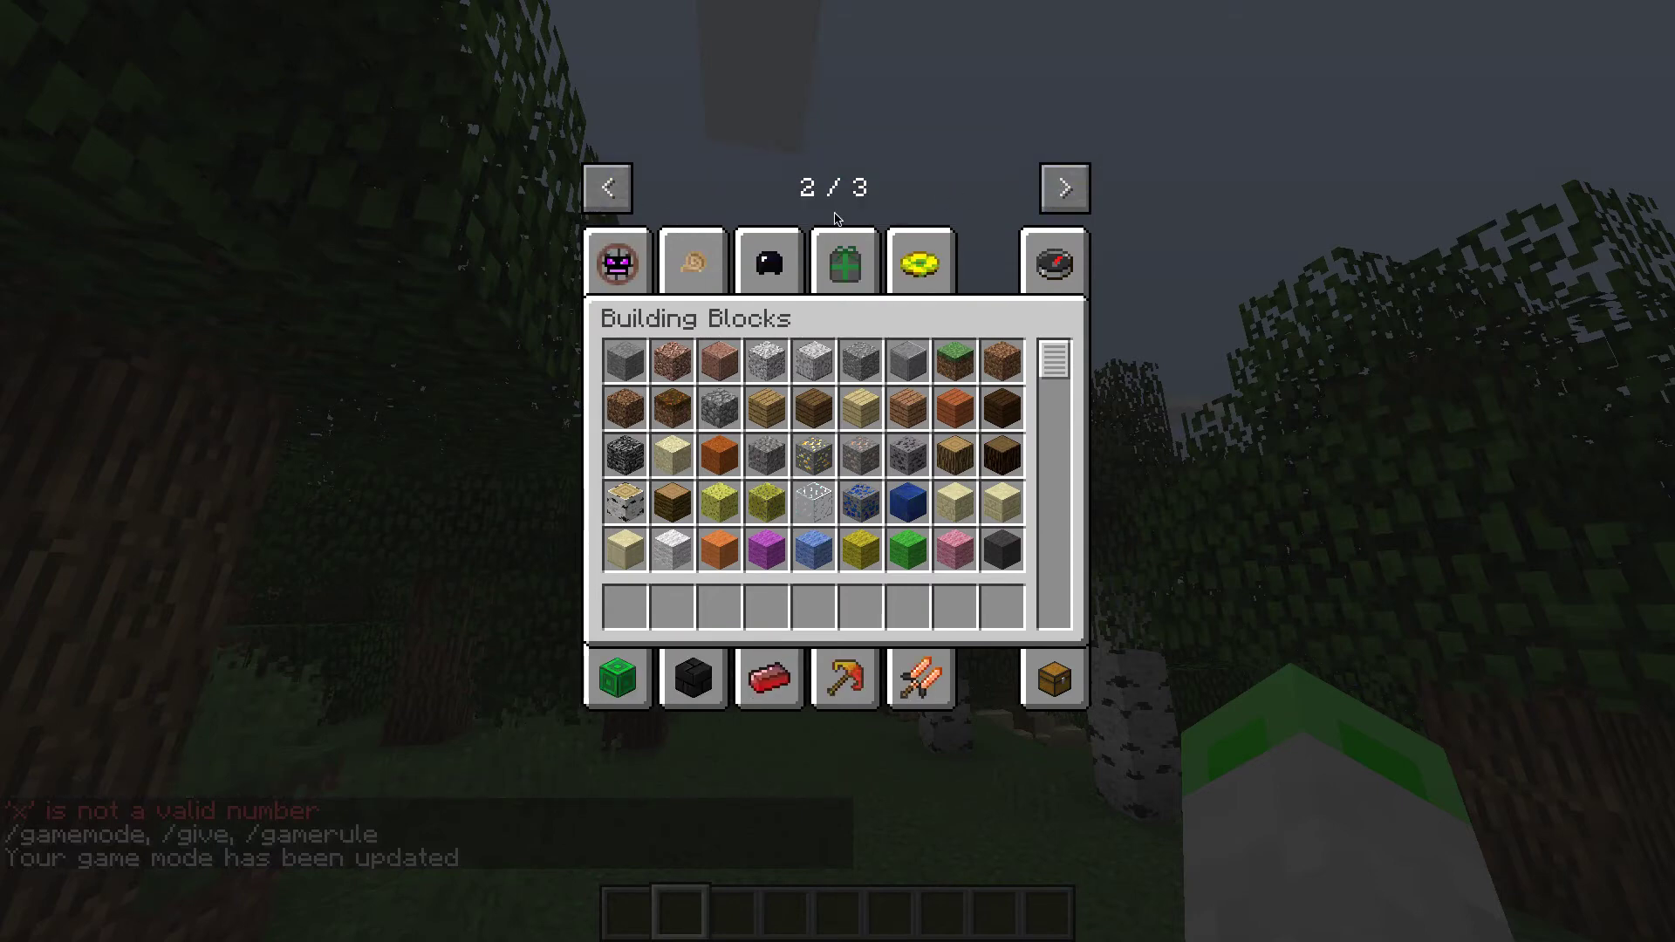
click(614, 272)
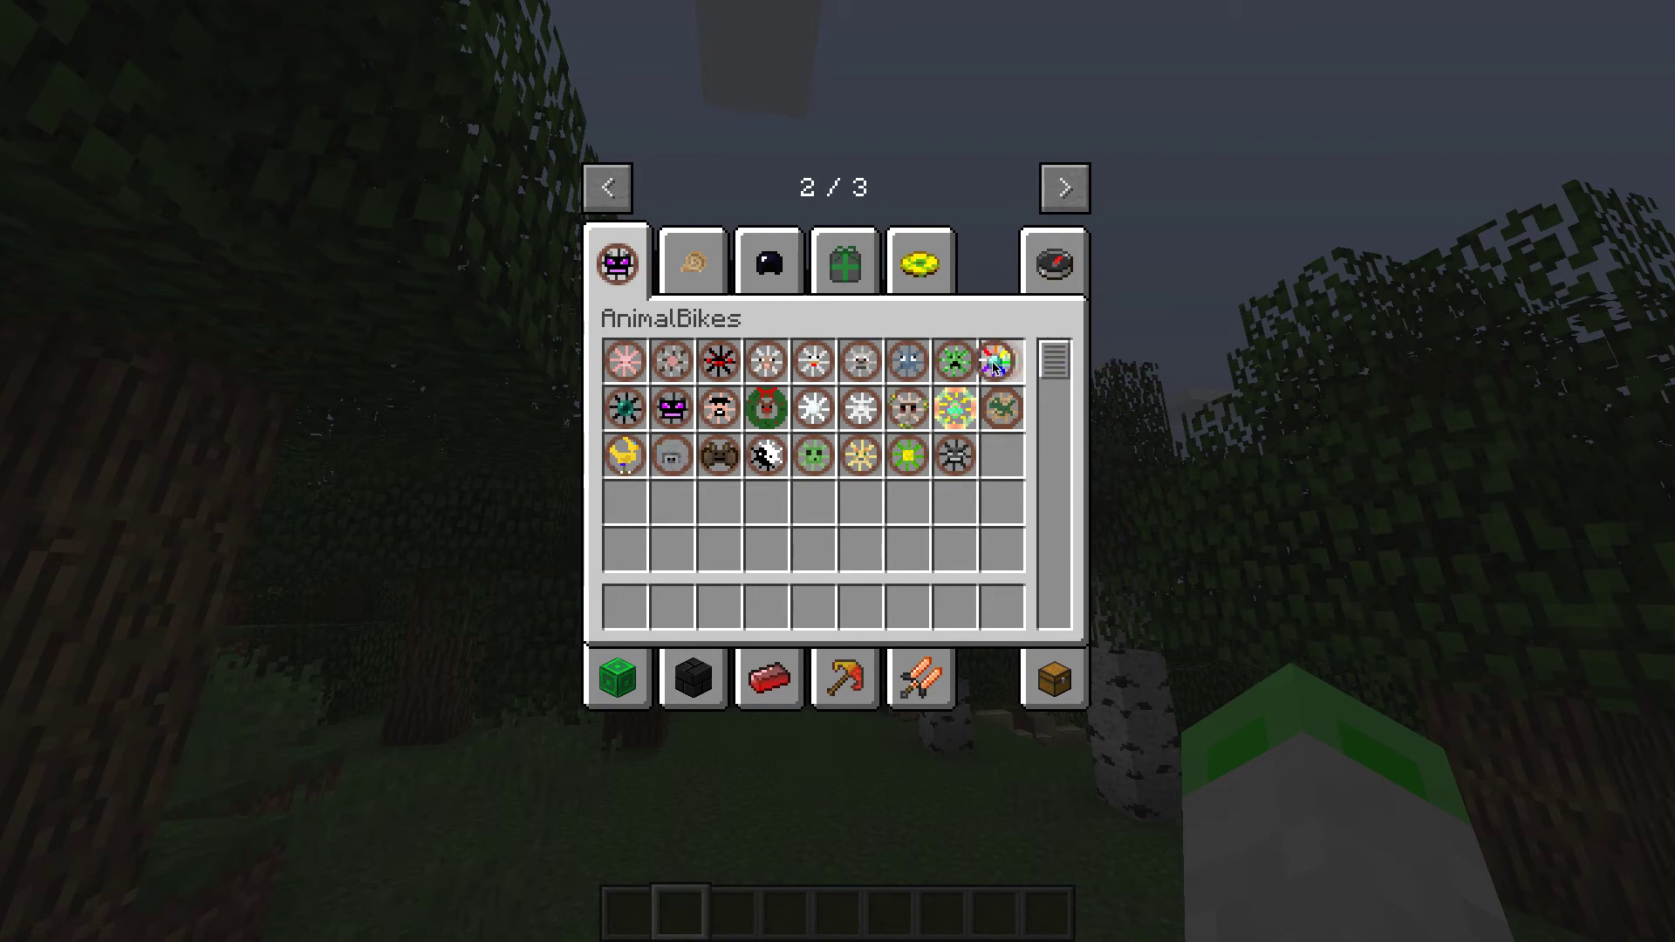
key(e)
key(1)
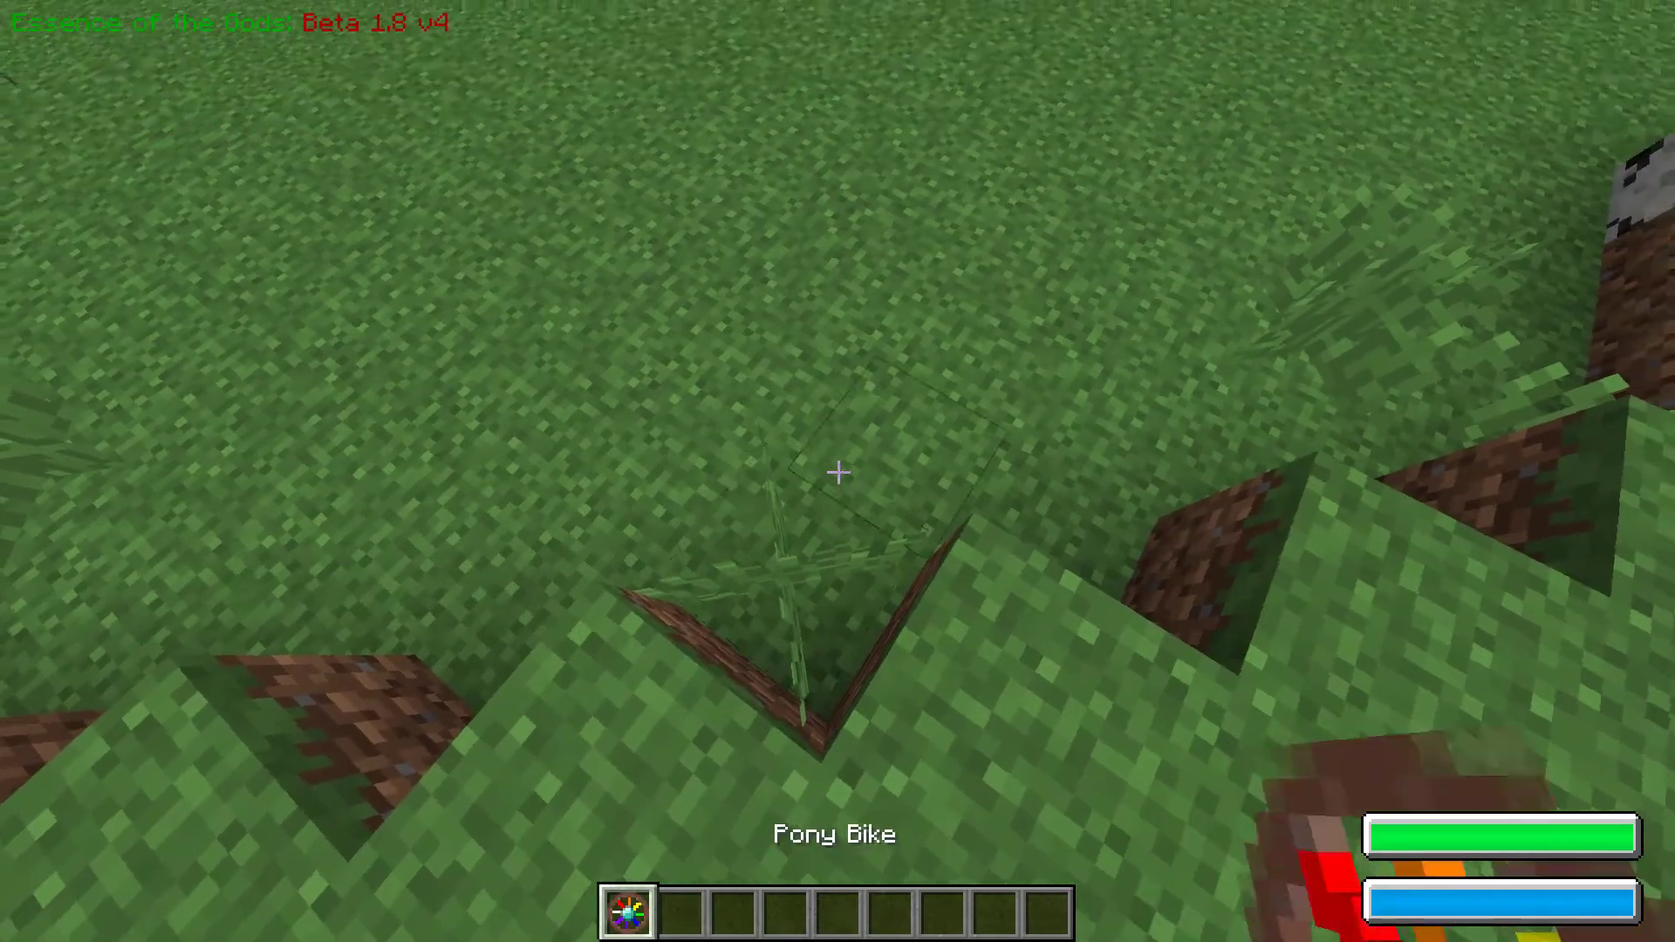
Step: Spawn a pony on the grass with the Pony Bike, mount it empty-handed, and ride it through the forest to the pond
right_click(838, 471)
key(3)
right_click(837, 471)
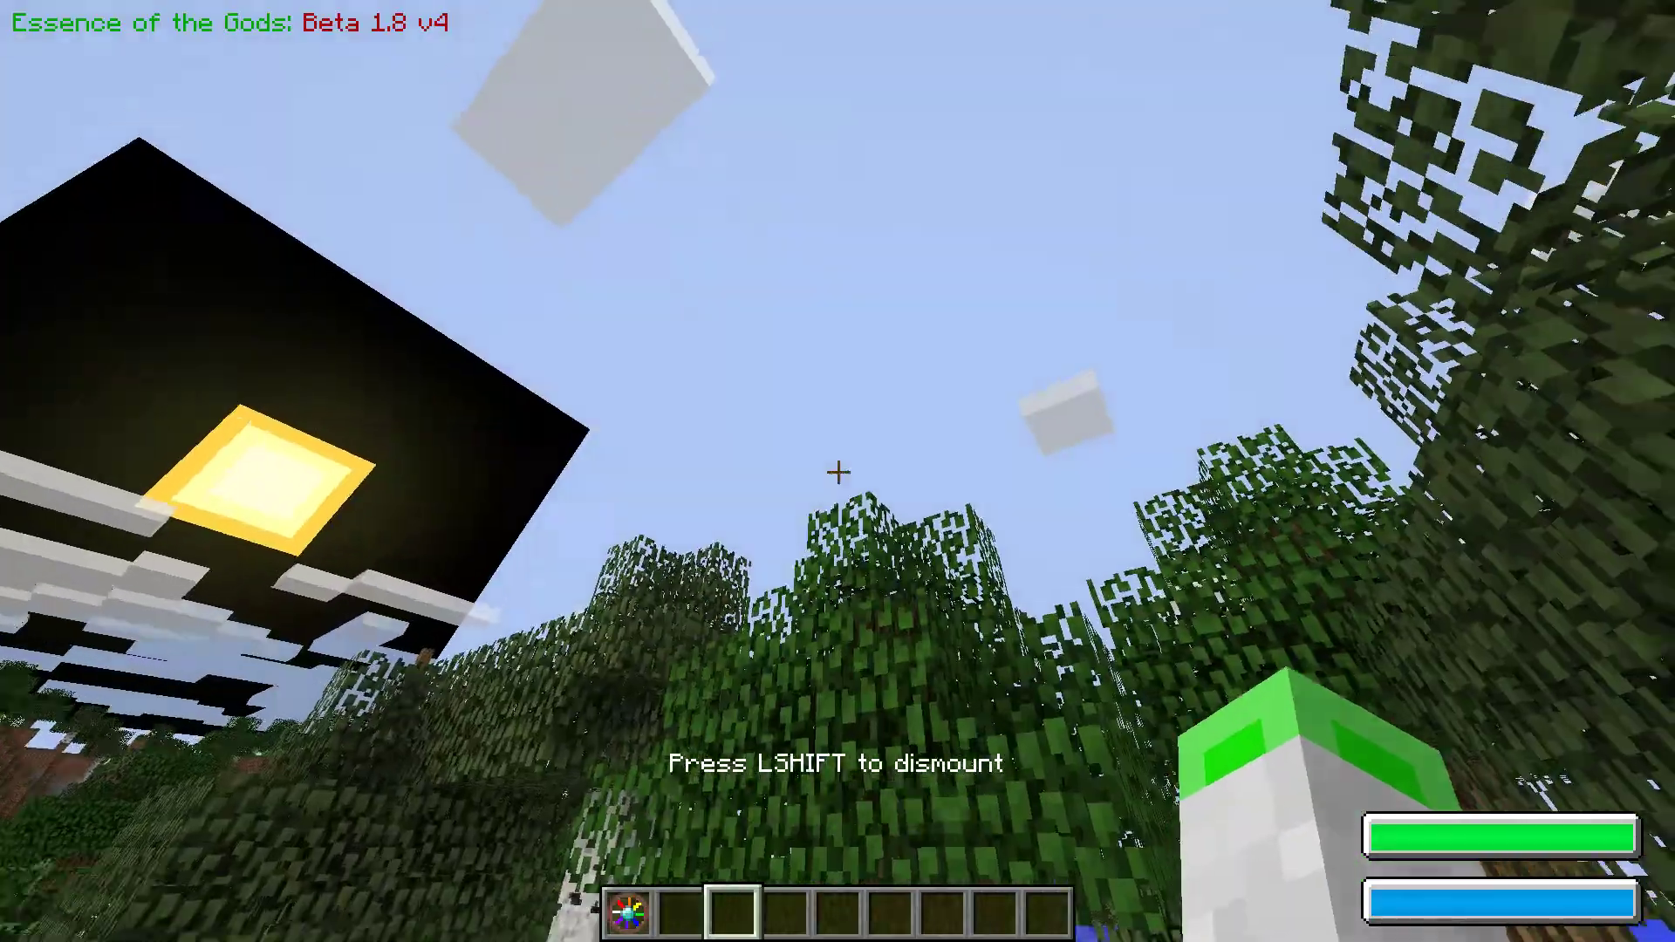
key(w)
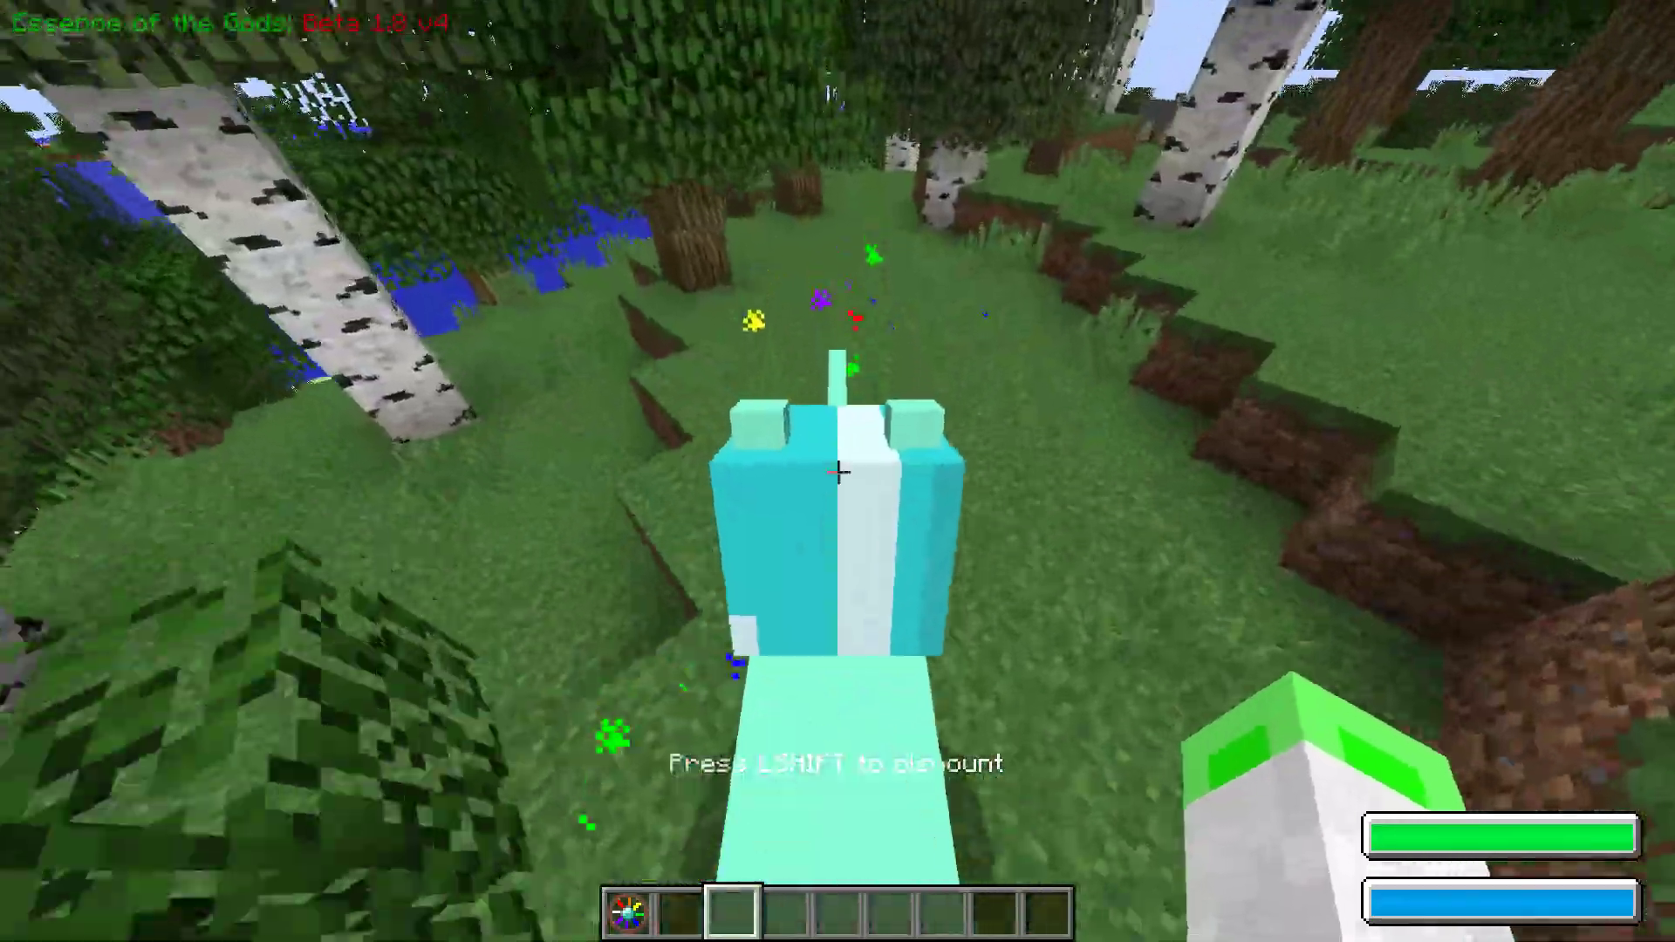
key(w)
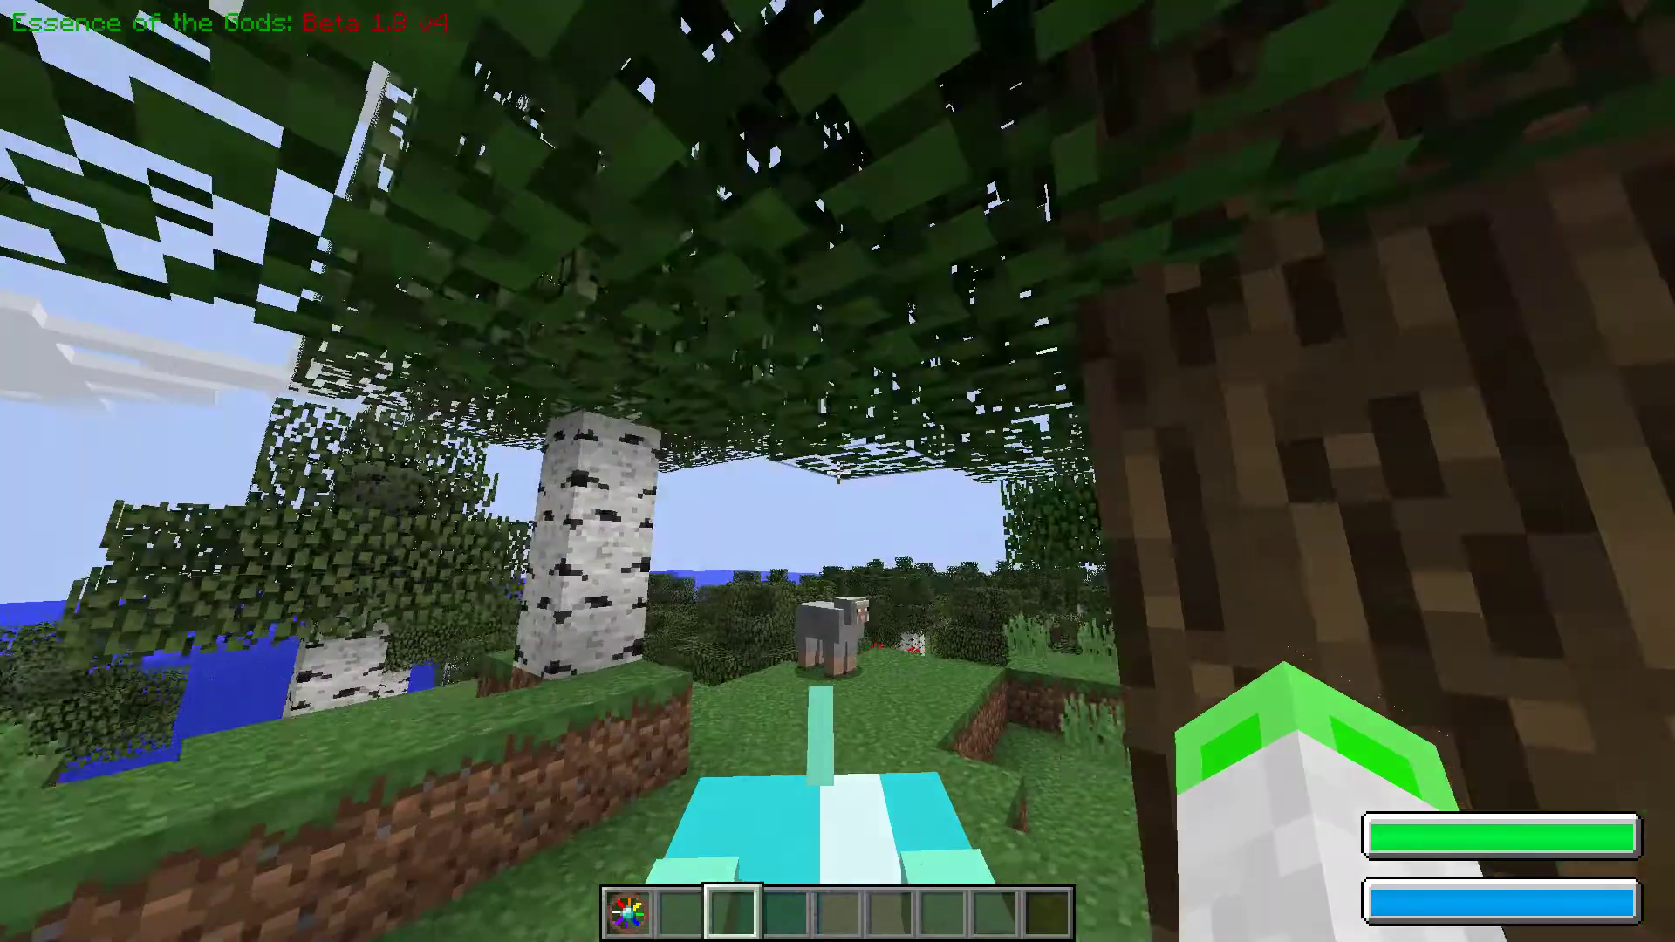
key(w)
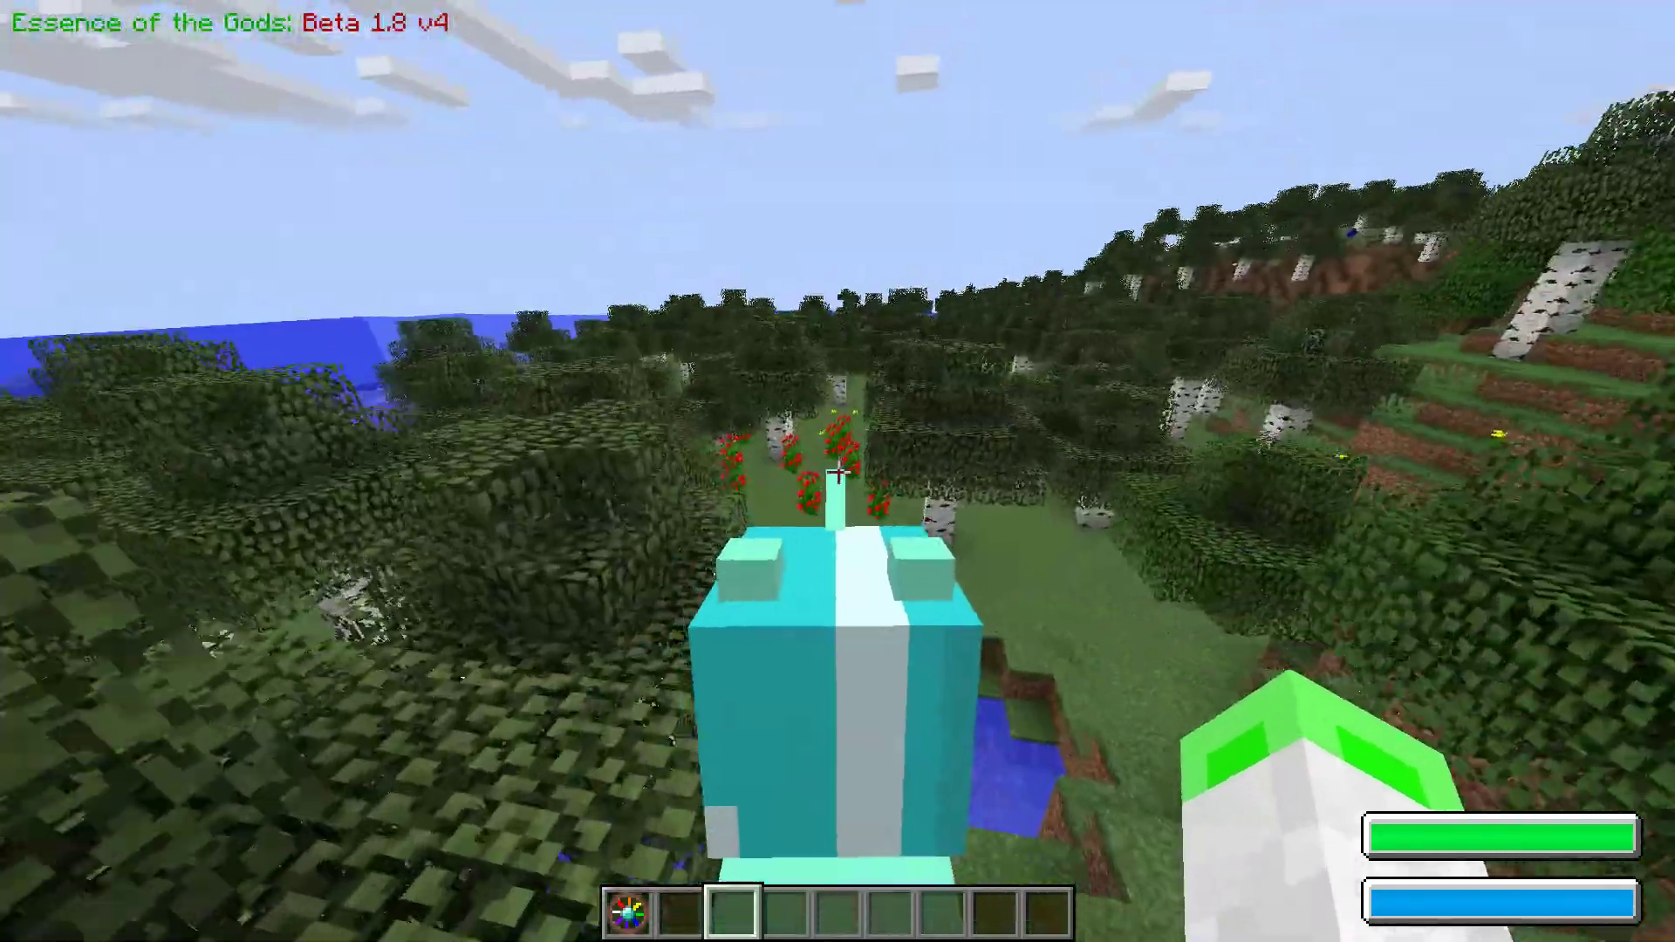
key(w)
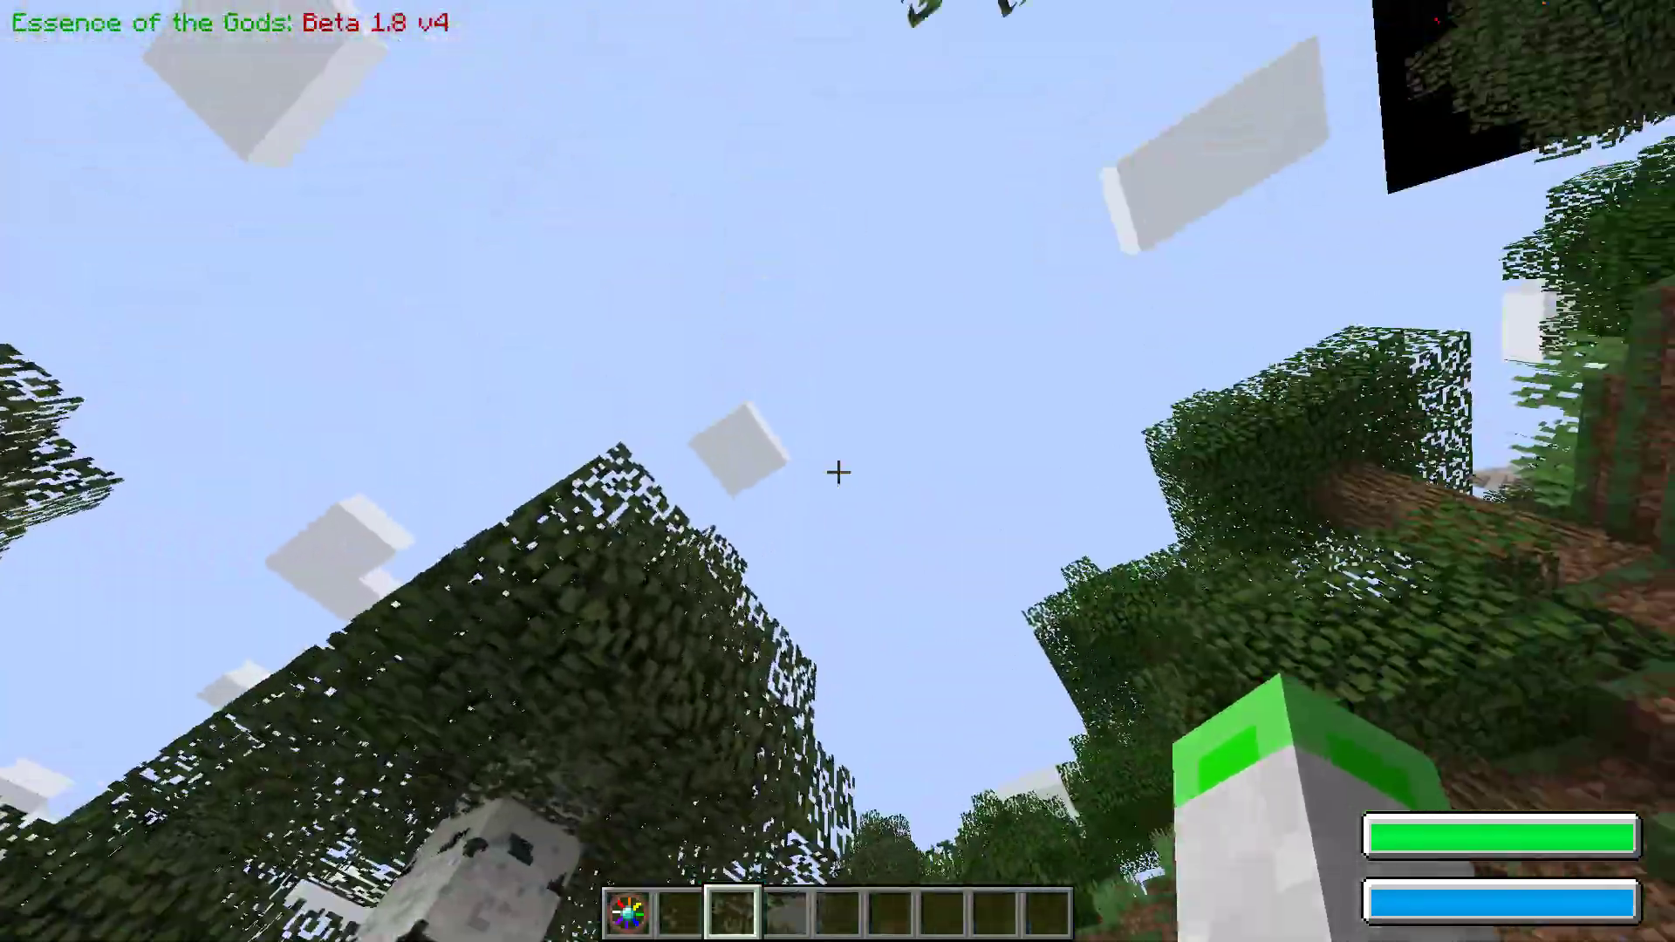
key(w)
key(w)
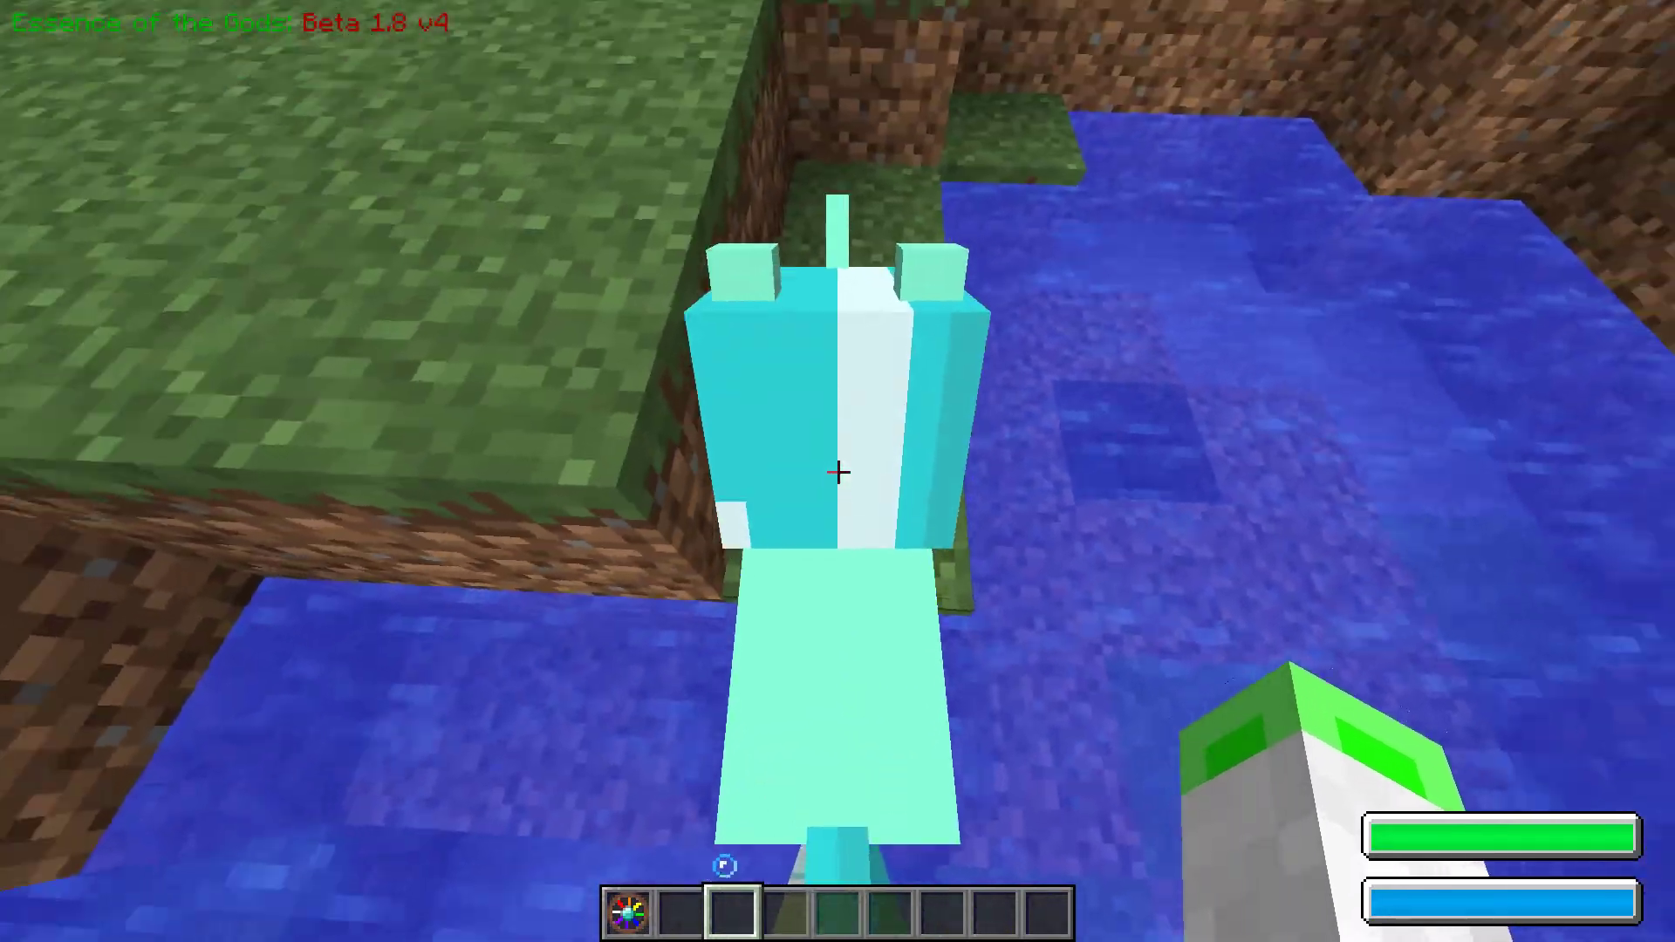
key(w)
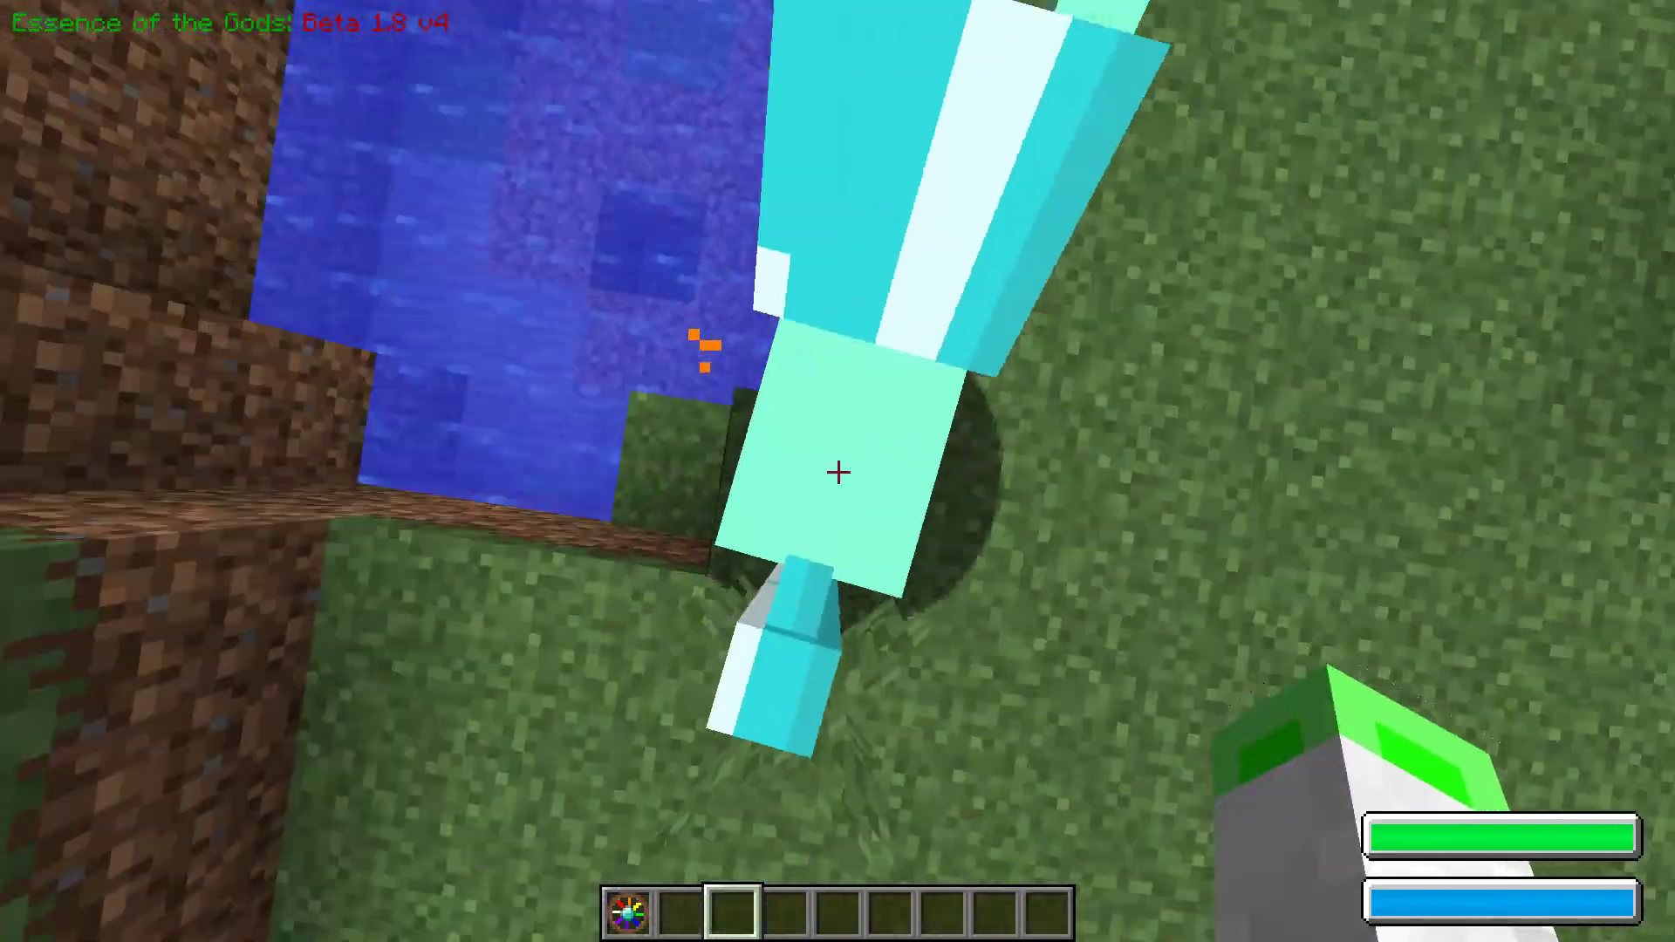
Step: Dismount beside the pond and spawn several more ponies on the grass with the Pony Bike
key(e)
key(e)
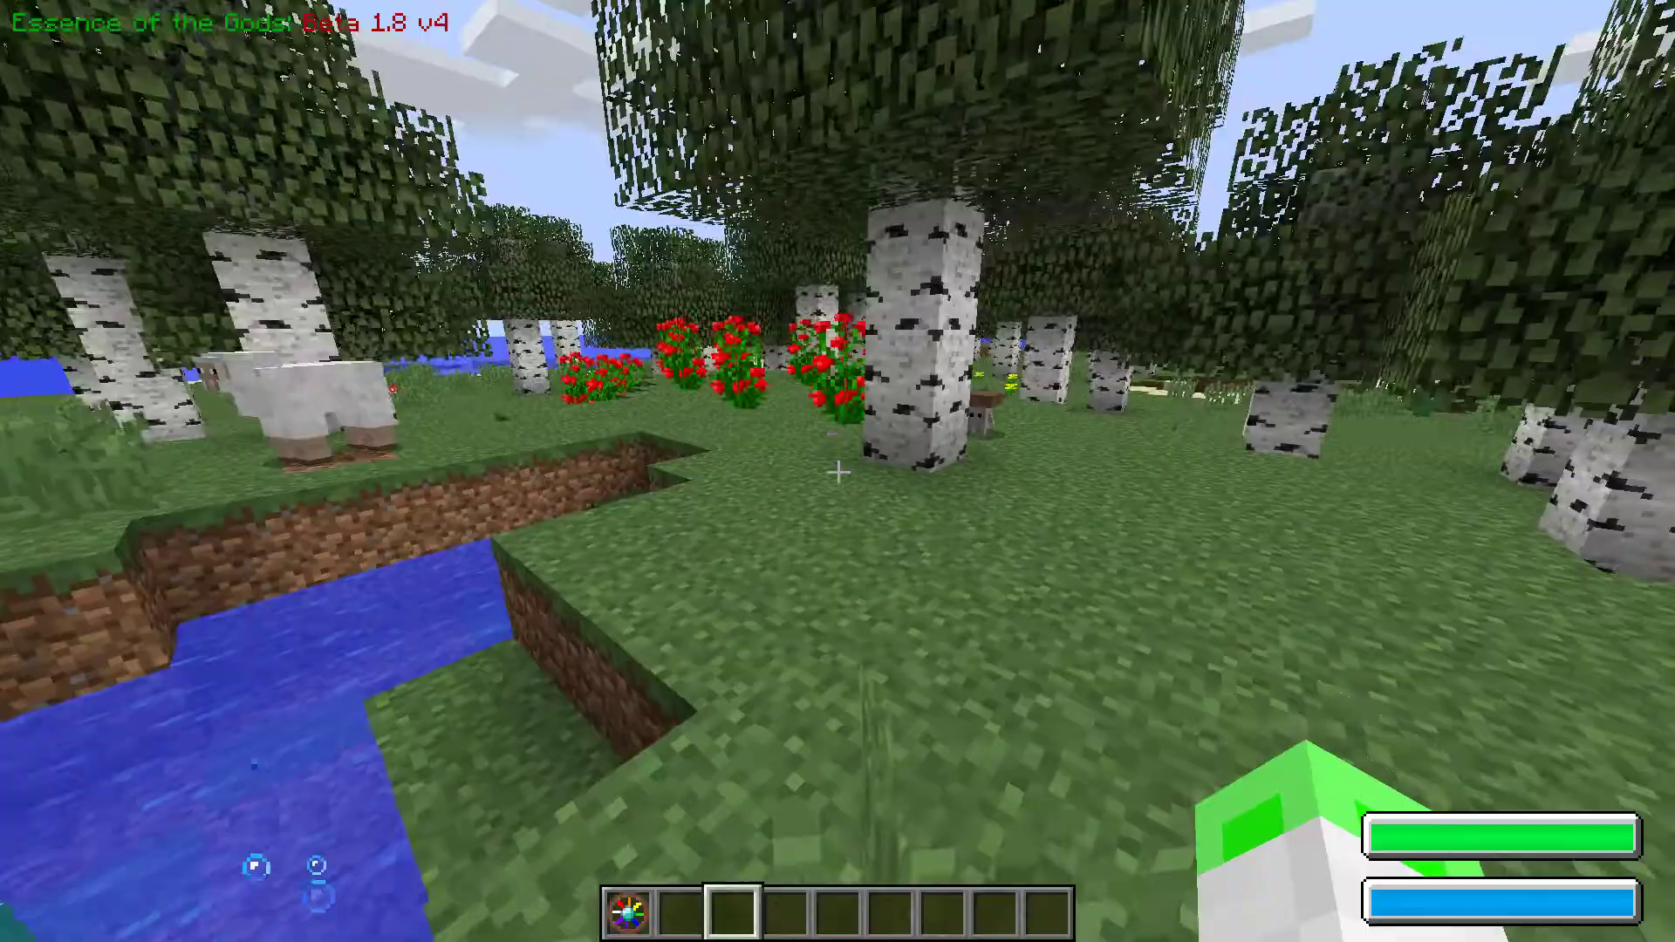
key(1)
right_click(837, 472)
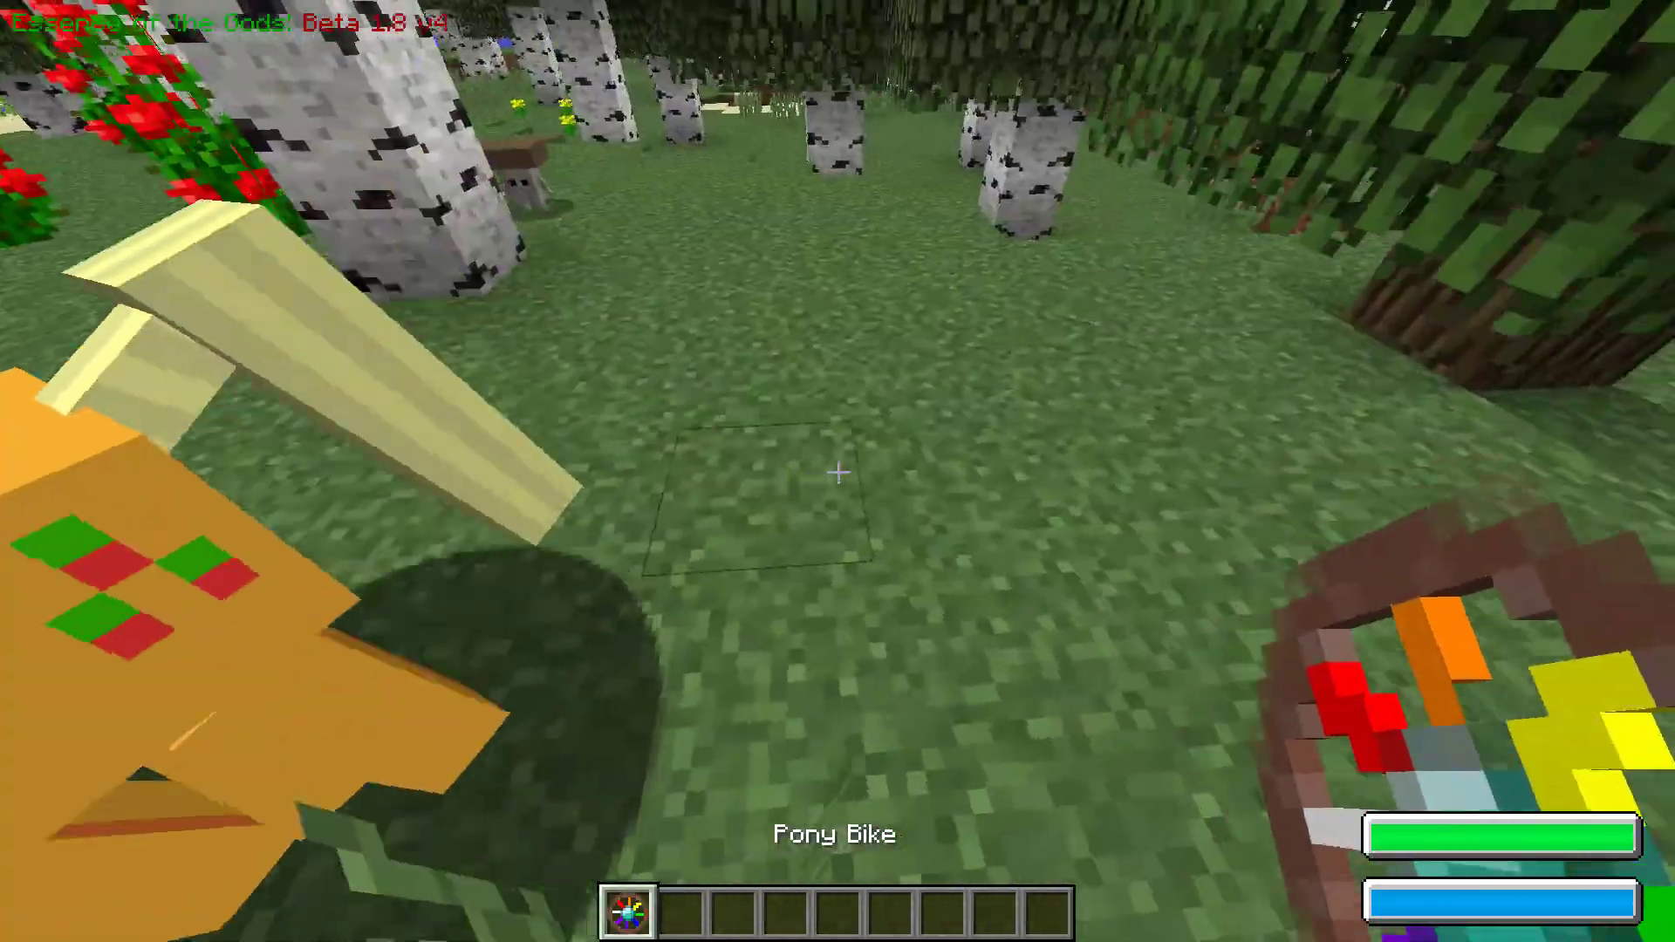
right_click(838, 472)
right_click(837, 472)
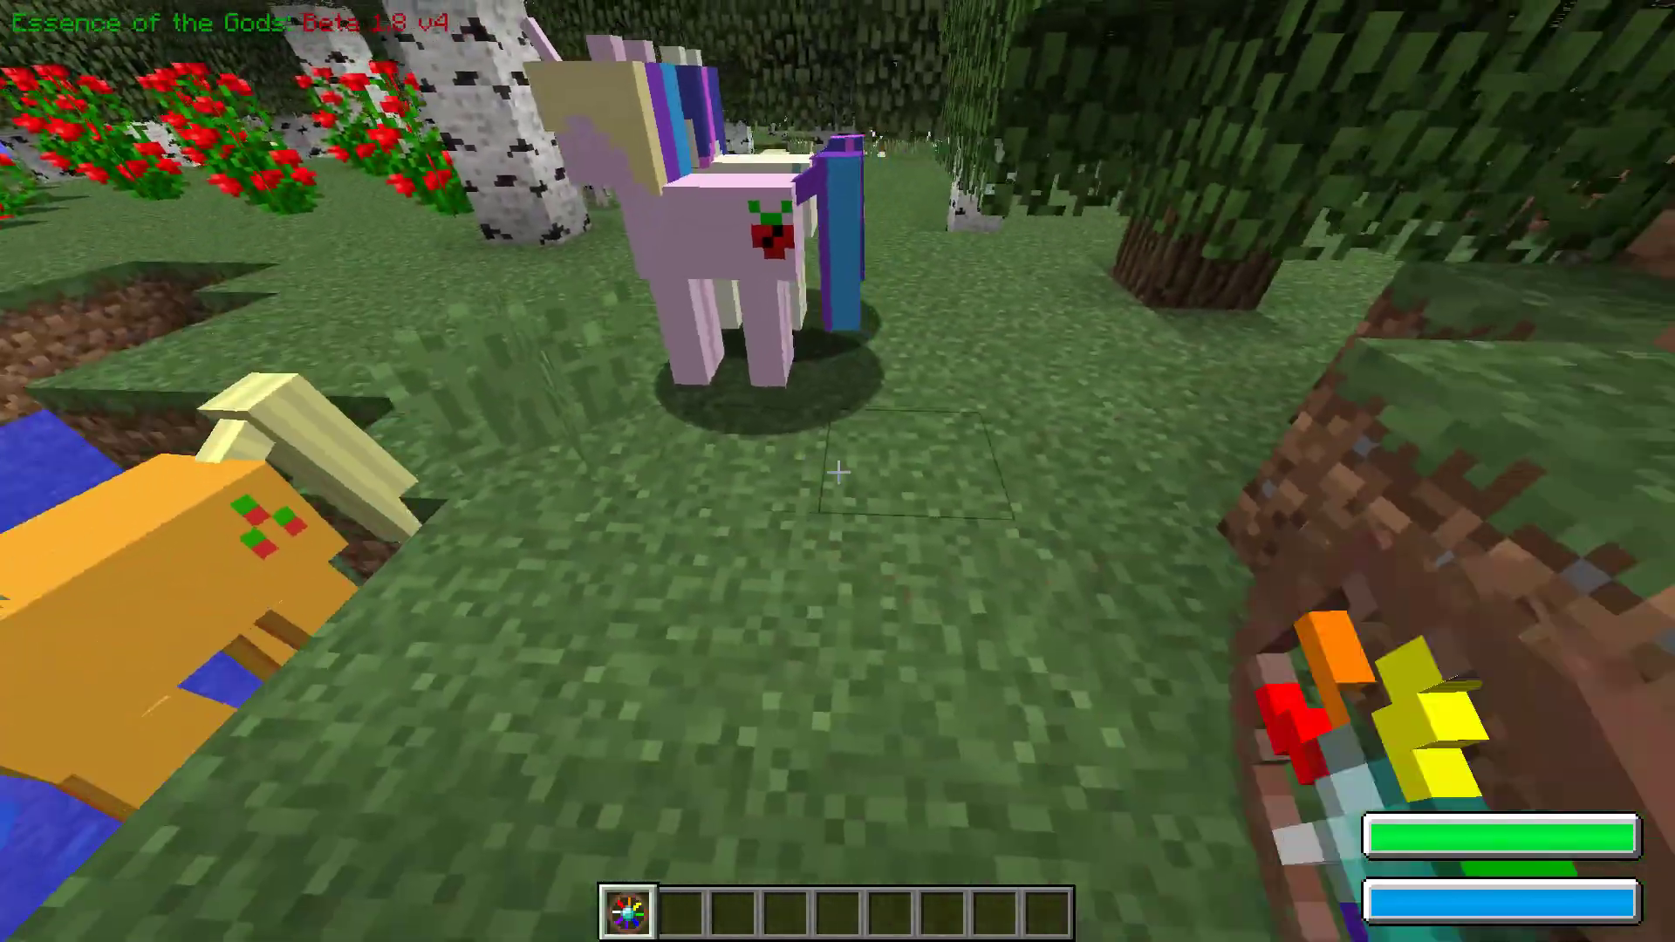
right_click(837, 472)
right_click(838, 472)
right_click(837, 472)
right_click(838, 472)
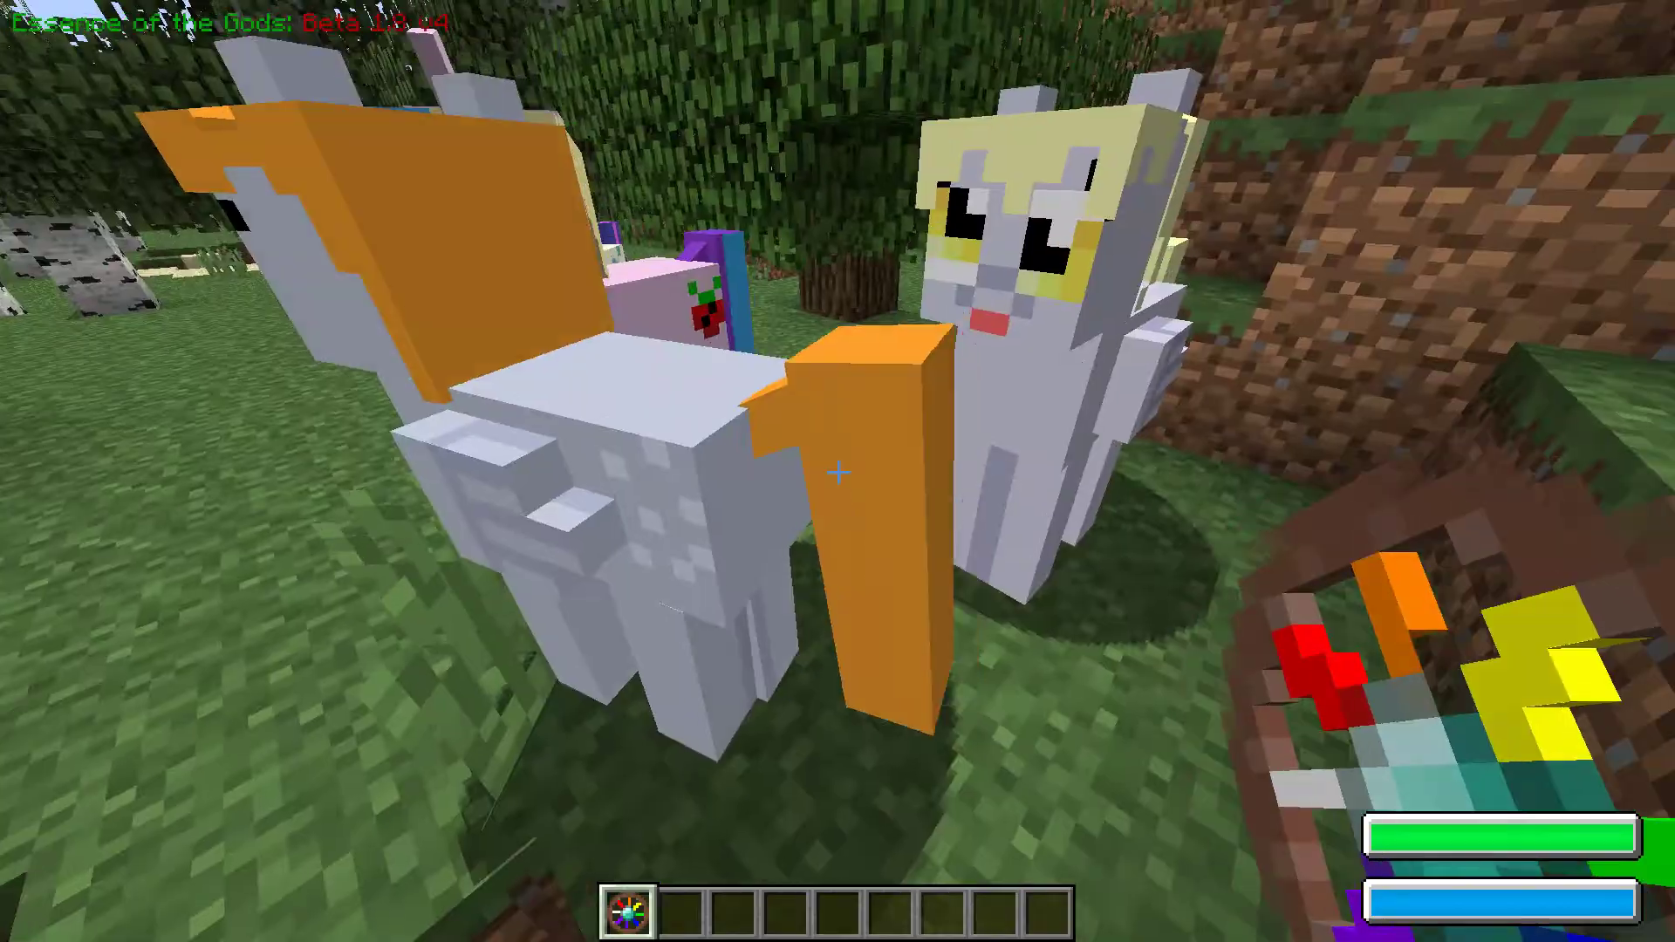
Step: Spawn another pony beside the group, mount the dark-blue-maned winged one empty-handed, and fly it over the forest
key(e)
key(e)
click(838, 472)
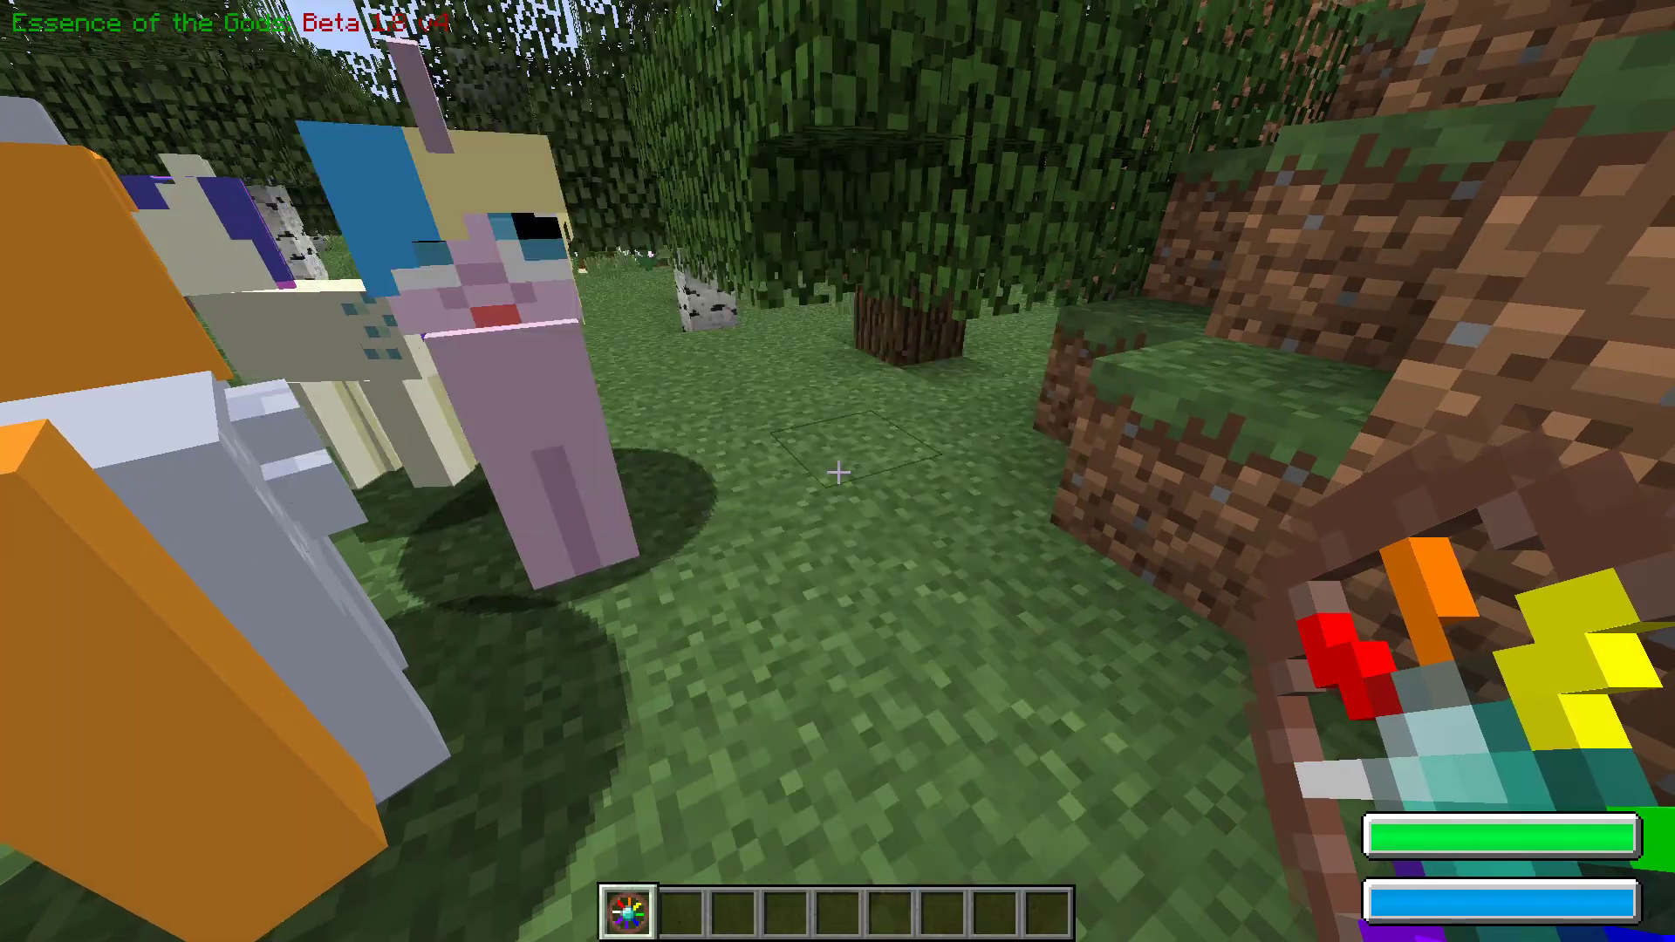
right_click(837, 472)
scroll(838, 472, down, 2)
right_click(837, 472)
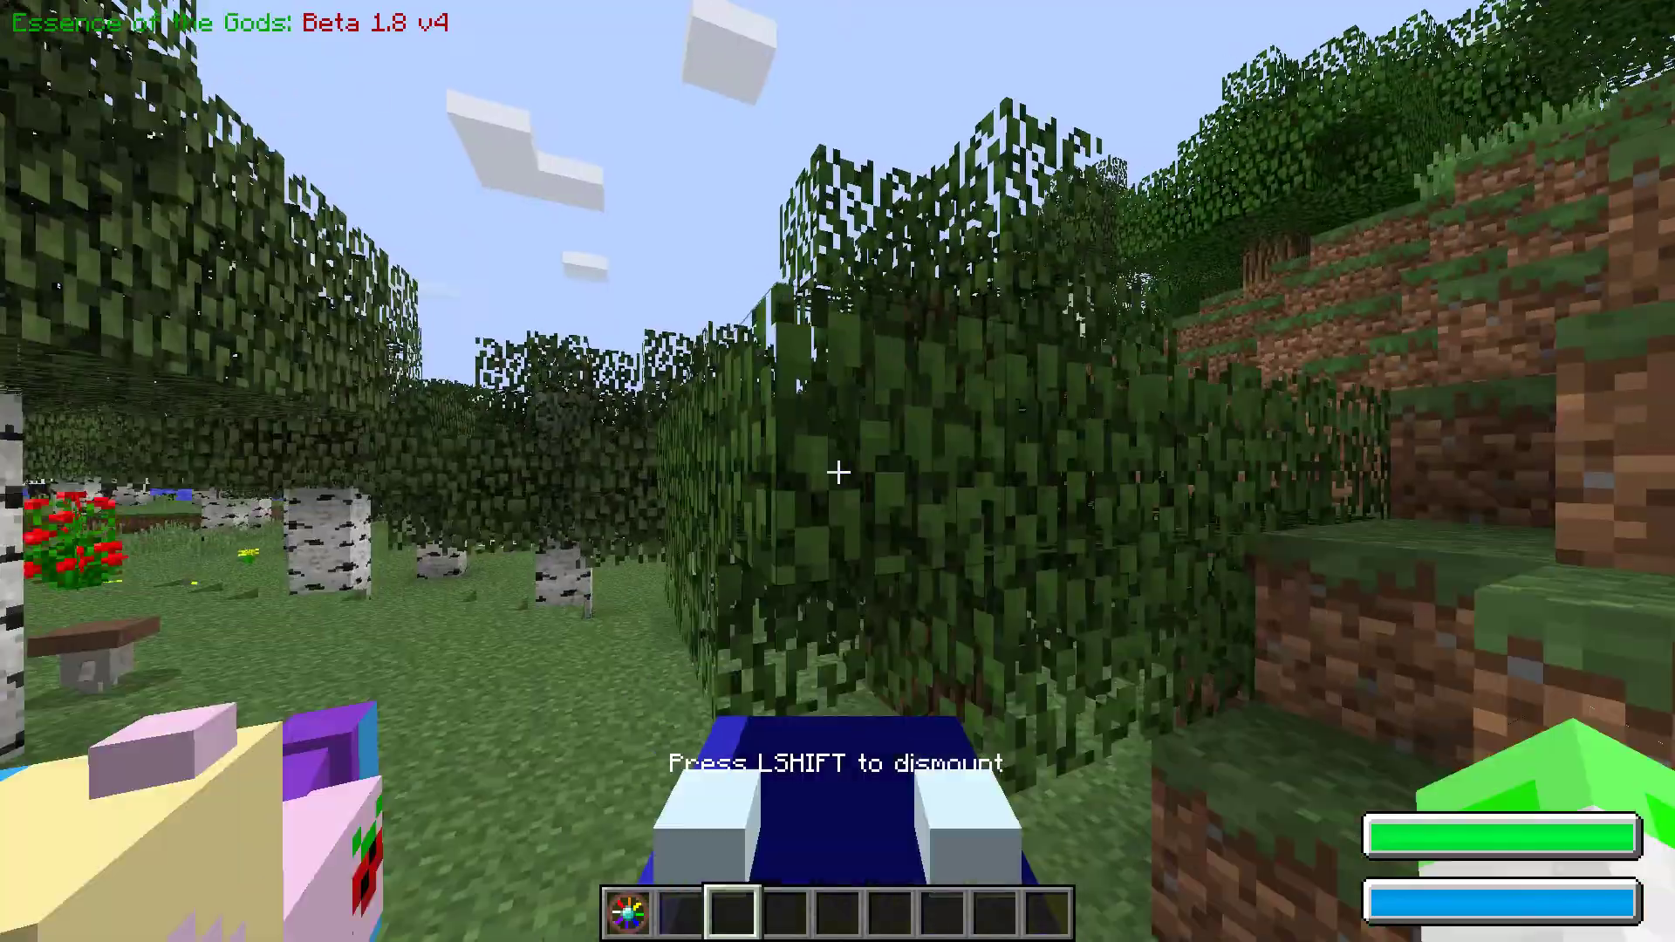
key(space)
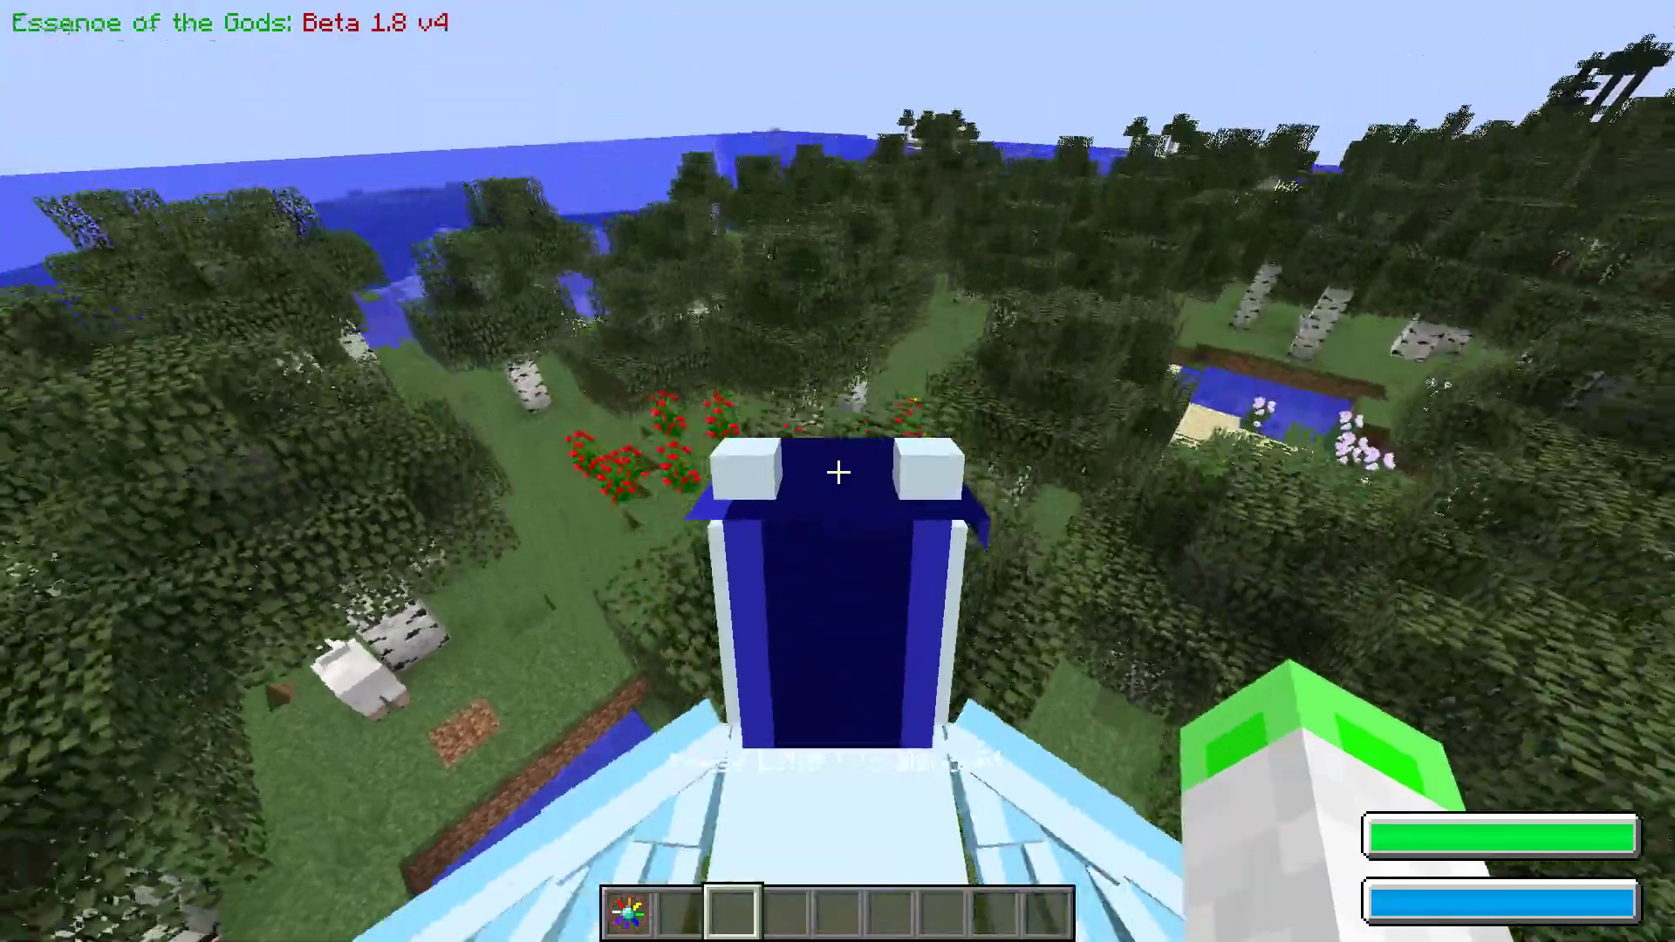
key(w)
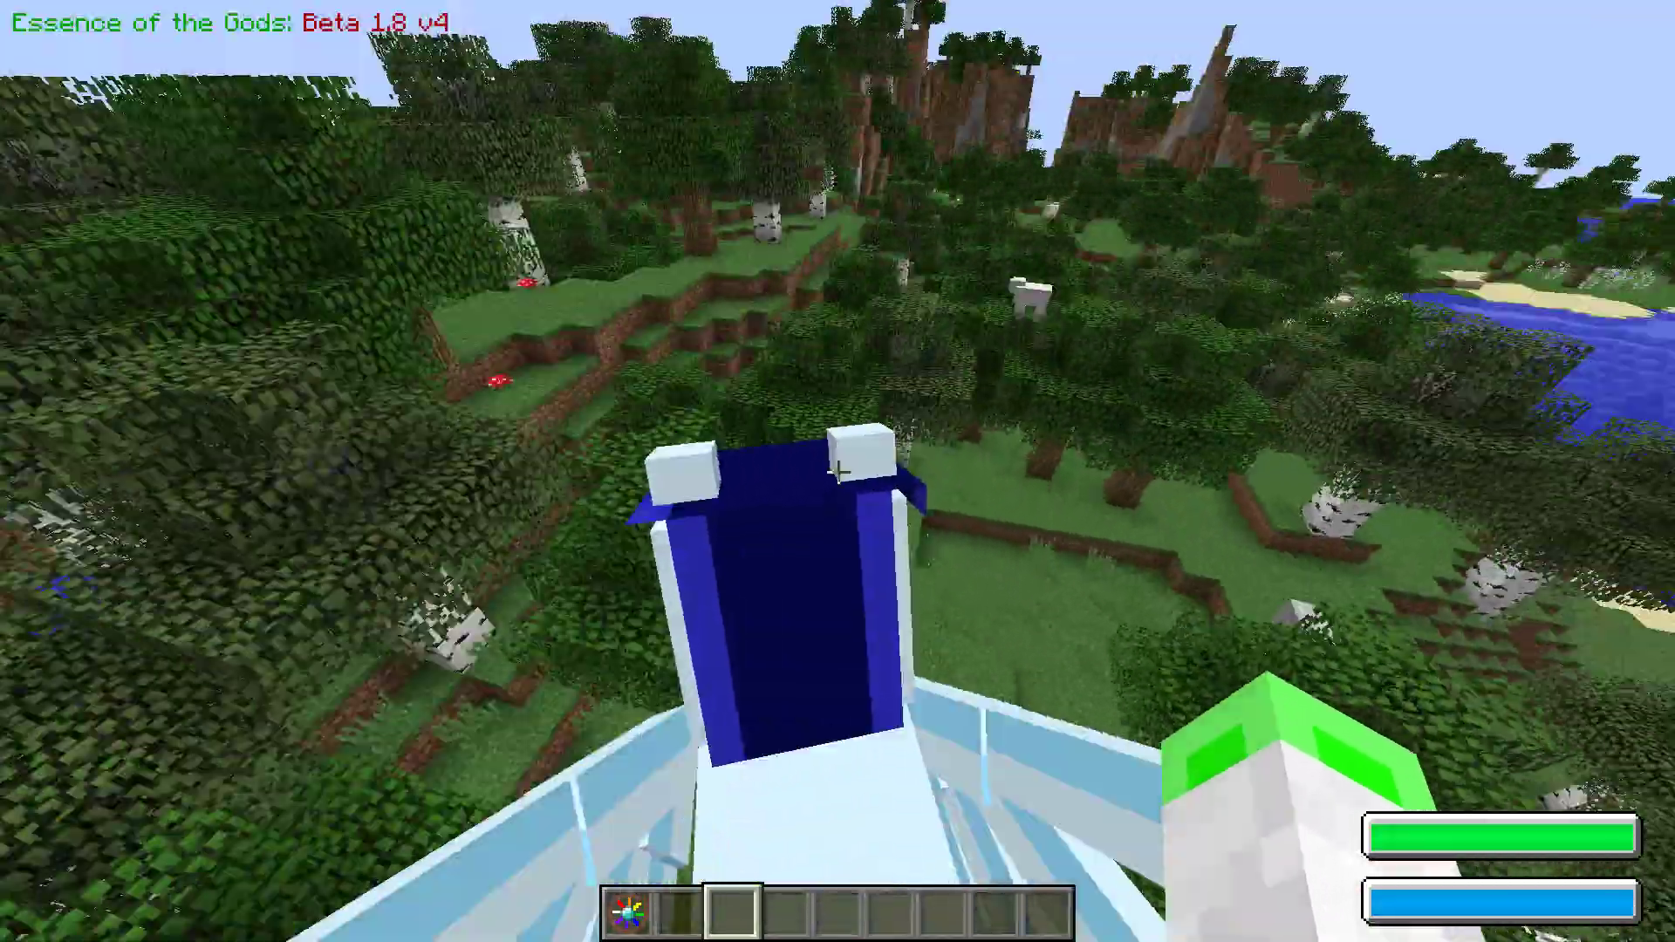
Step: Examine the modded items in the AnimalBikes Misc and Emerald & Obsidian mod categories of the creative inventory
key(e)
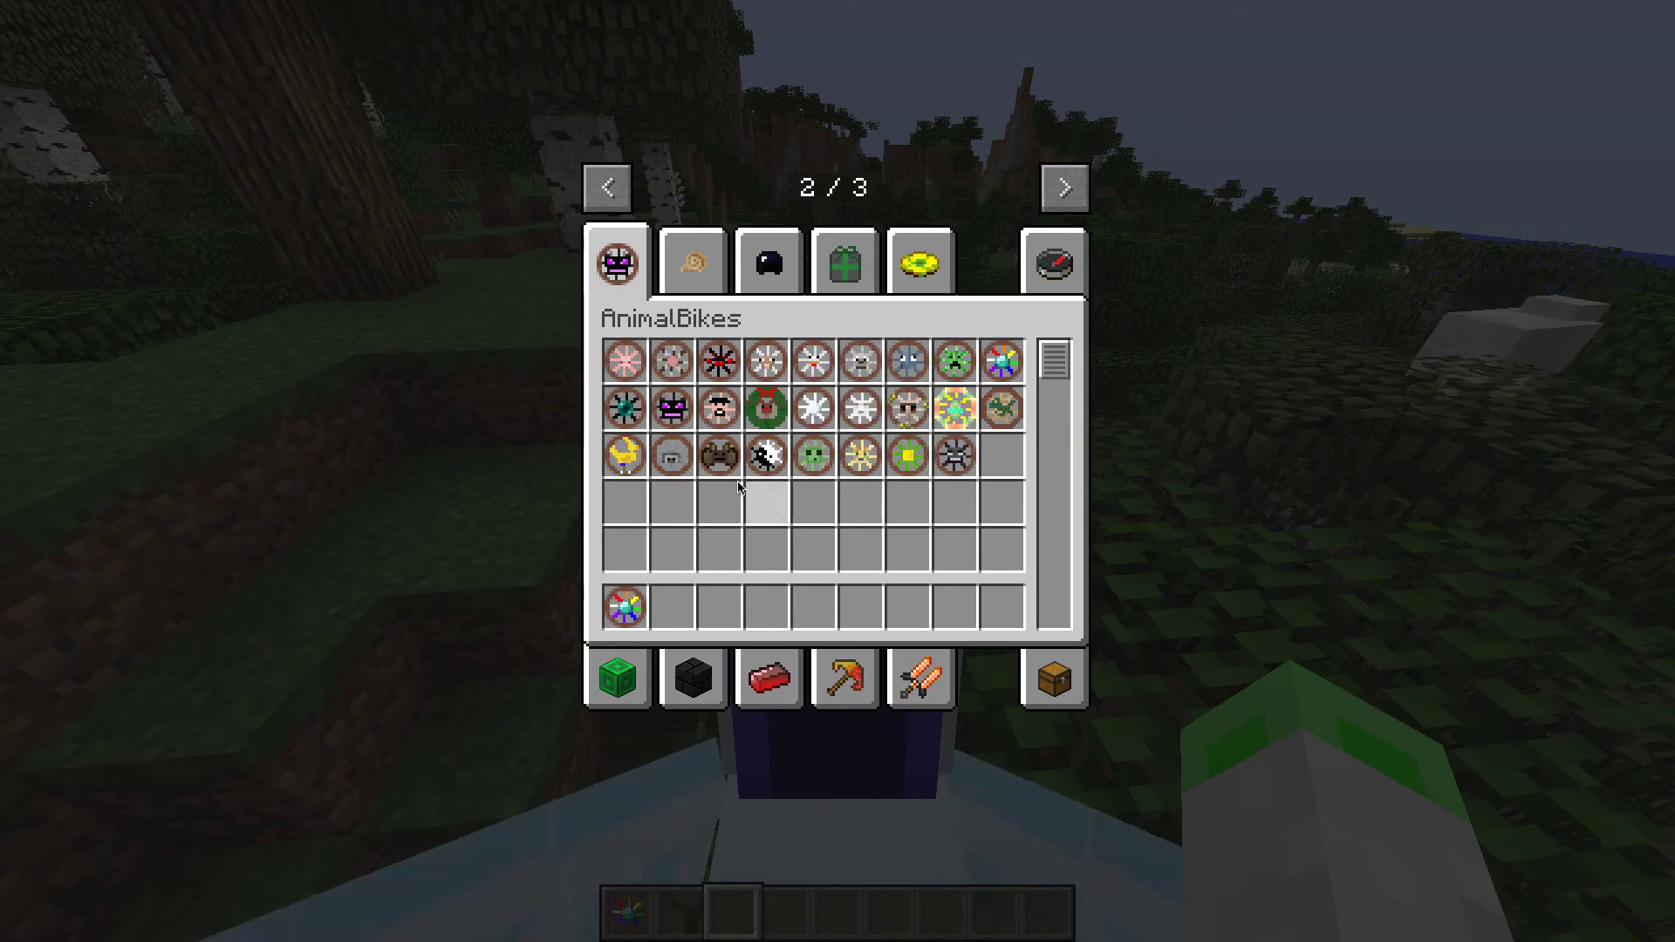
click(679, 264)
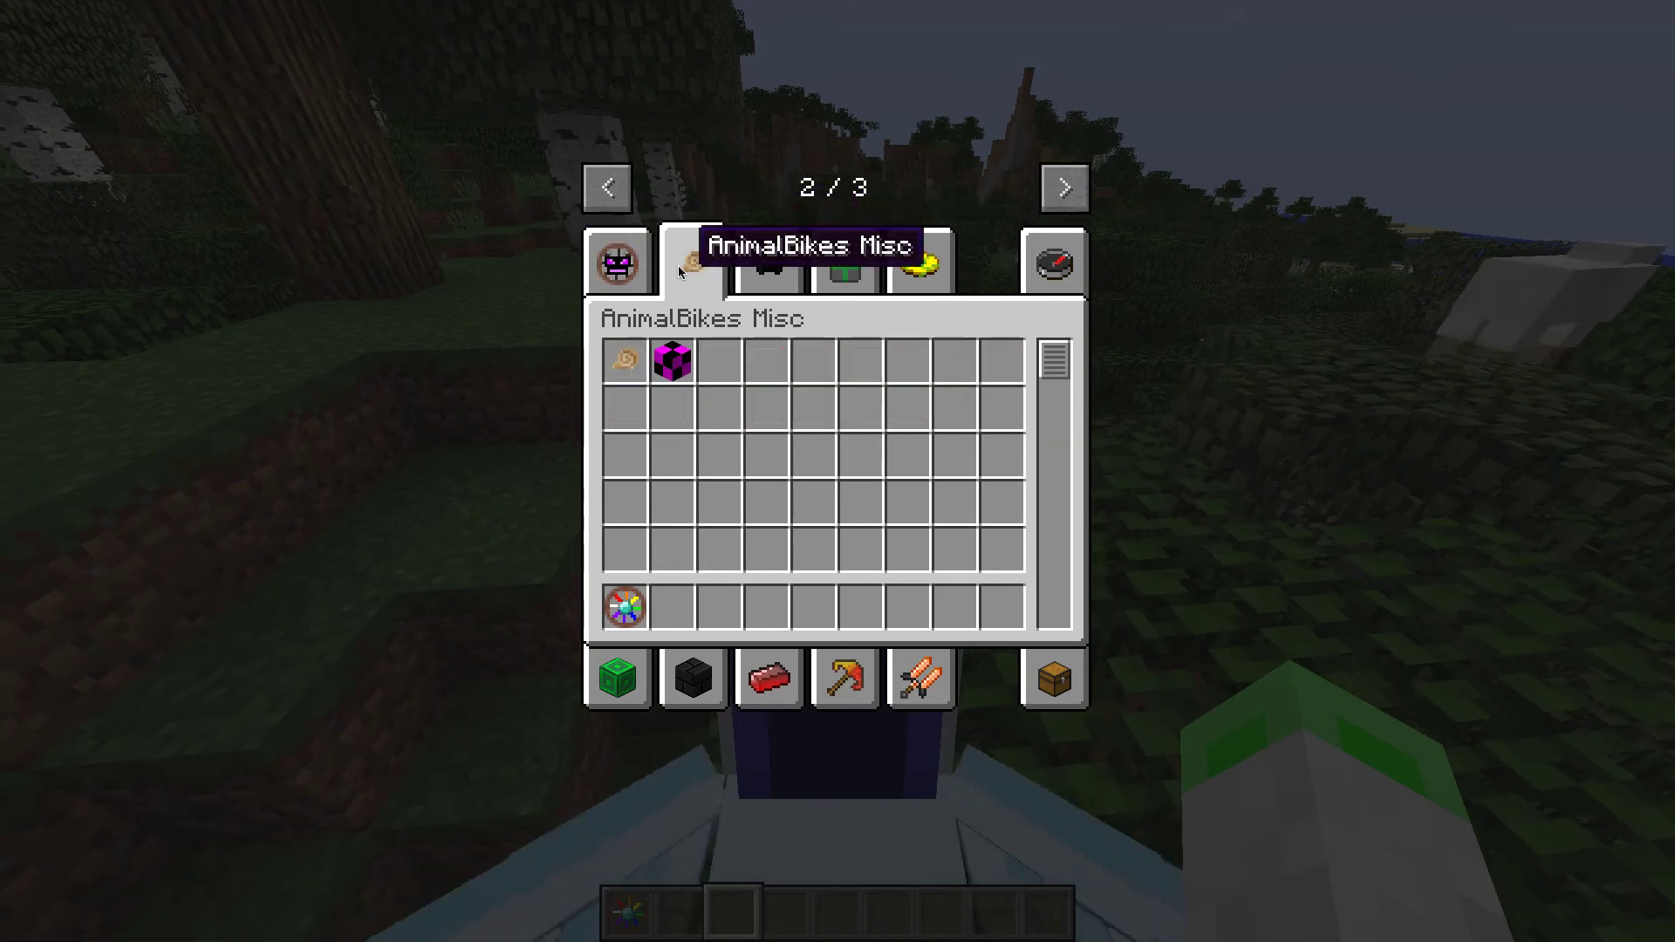
click(773, 279)
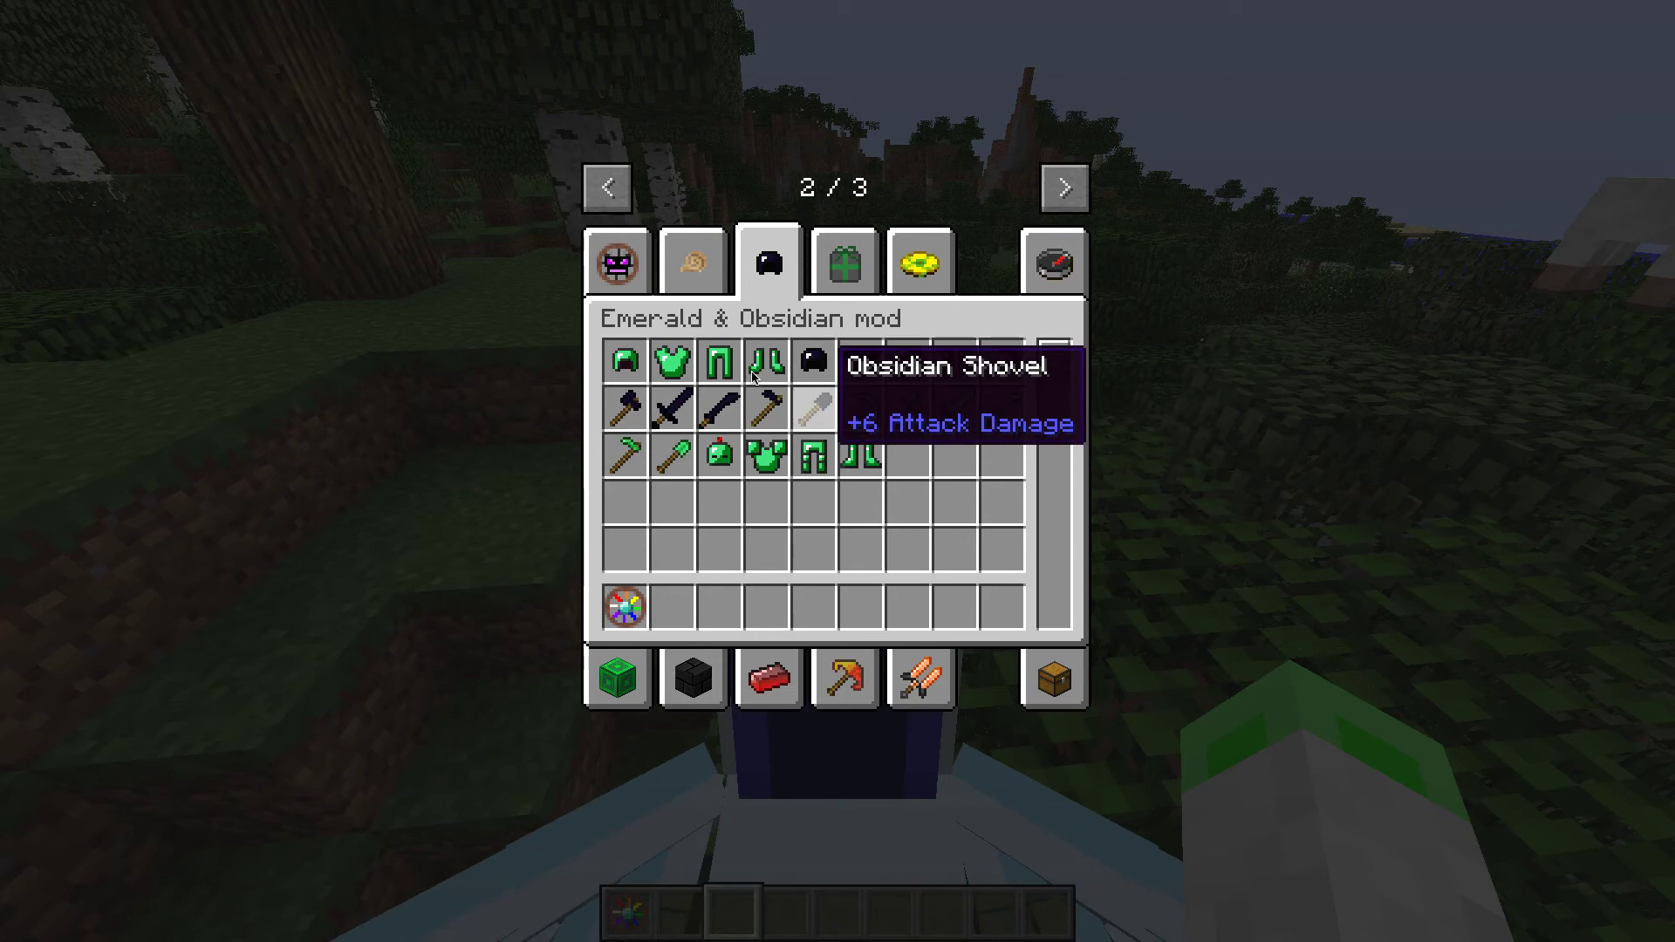